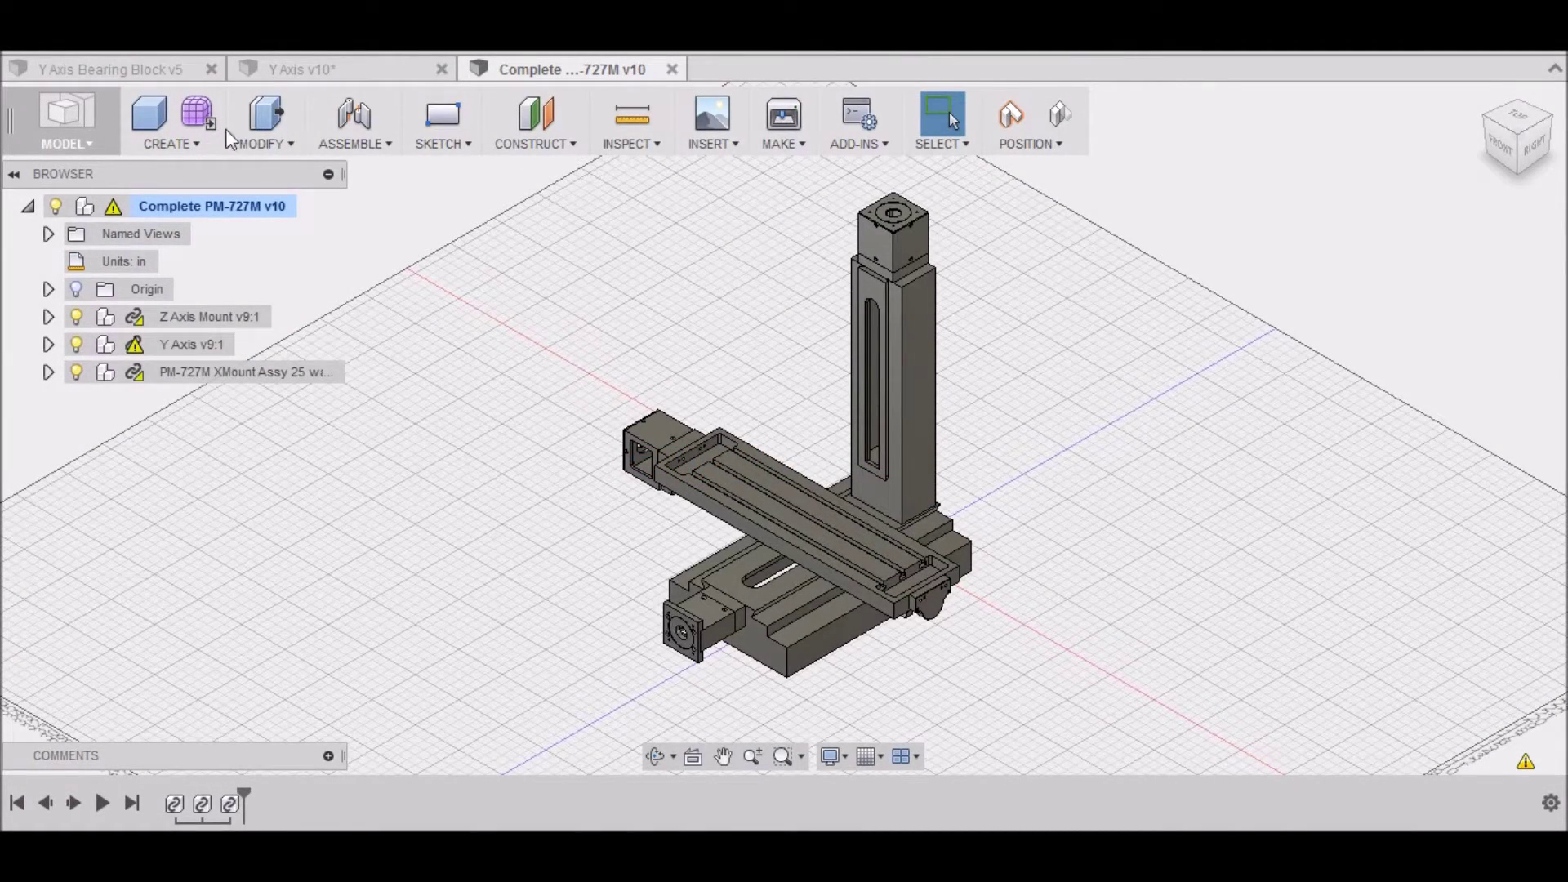
Make the 'Y Axis Bearing Block v5' document tab the active design.
left_click(180, 73)
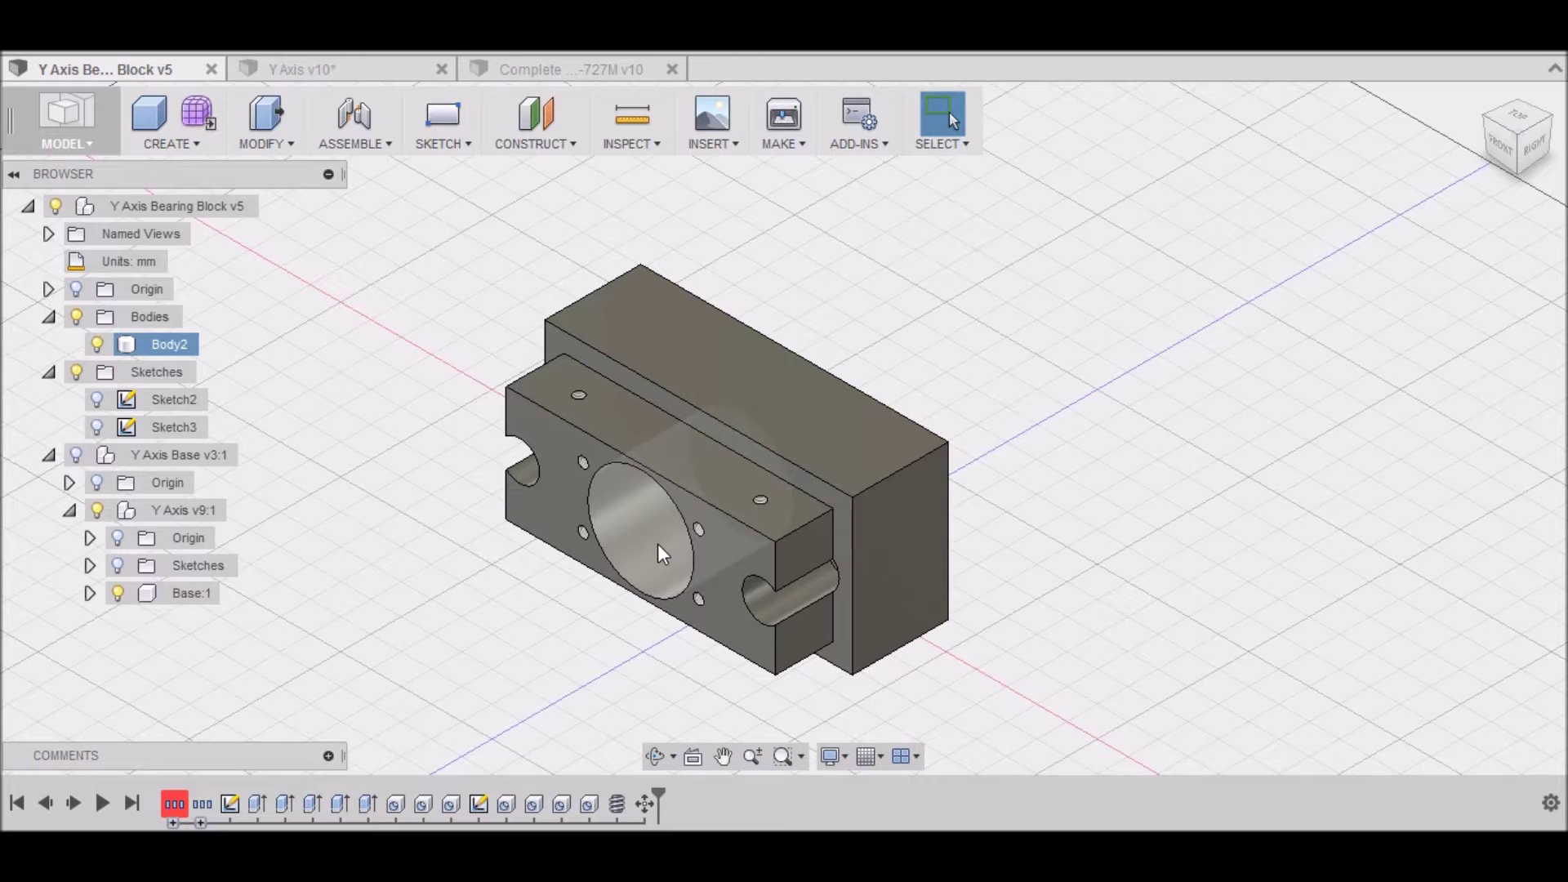
Clear the selection and start a new blank design.
key("Escape")
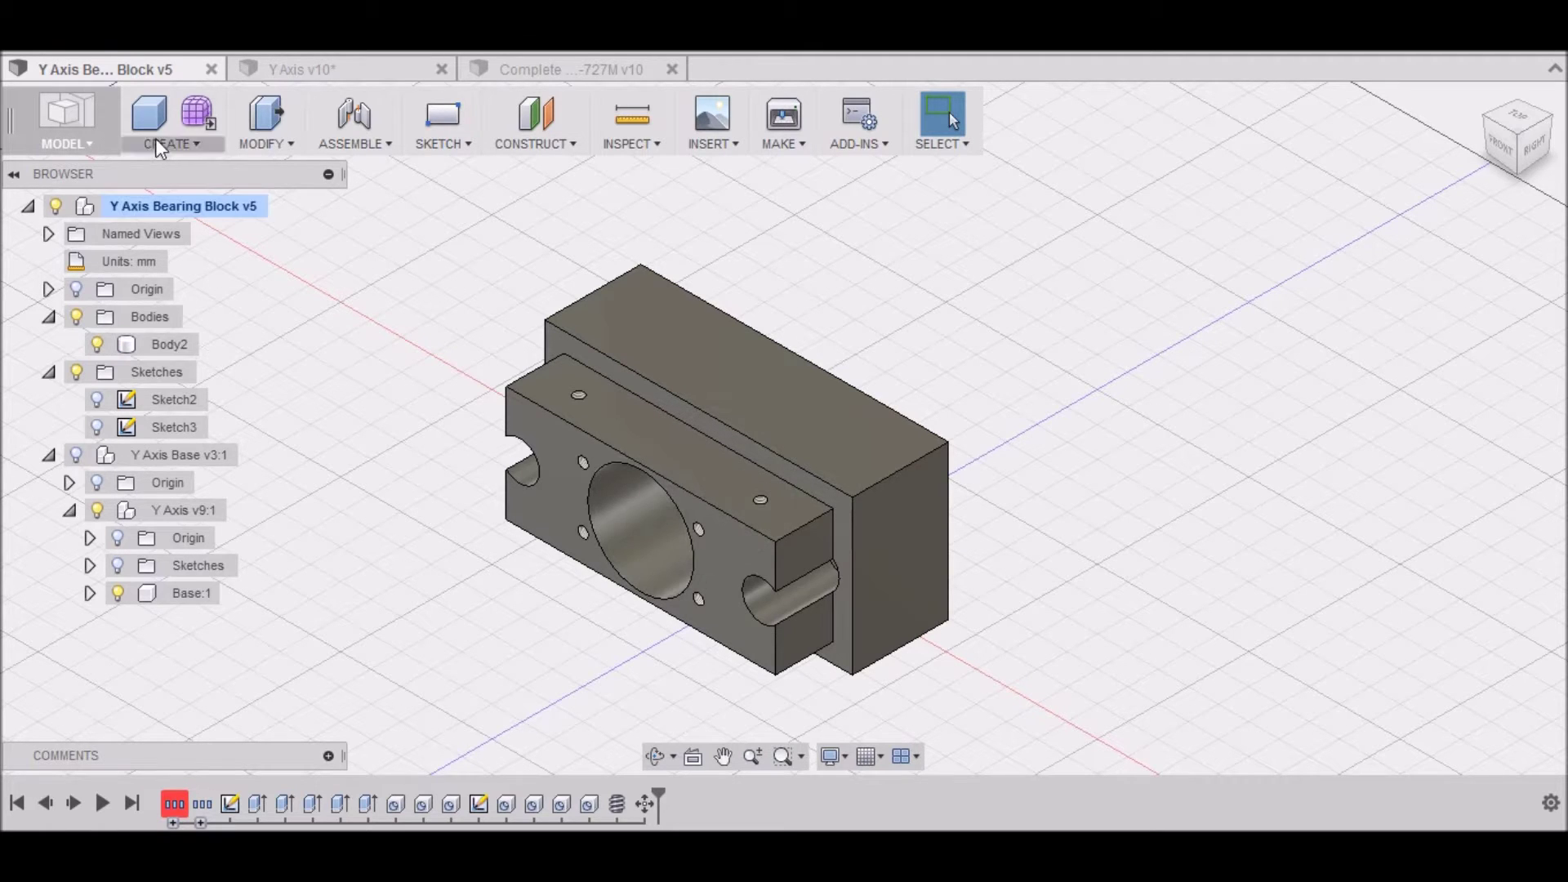
left_click(90, 51)
left_click(90, 70)
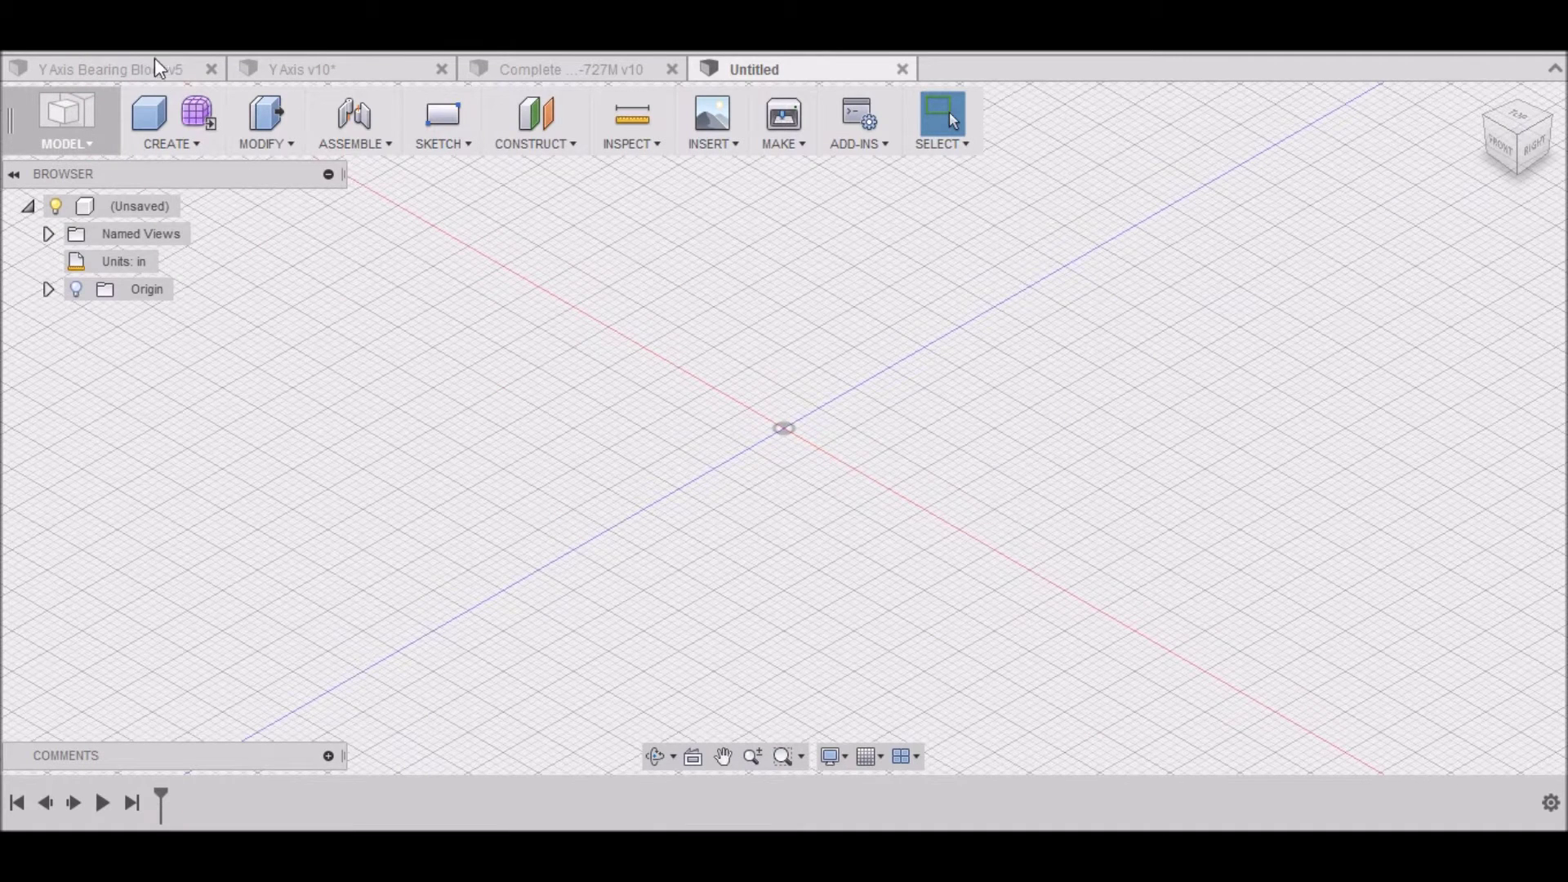
Save the new design as 'Y Axis bearing cover' in the PM-727M Video project.
left_click(130, 49)
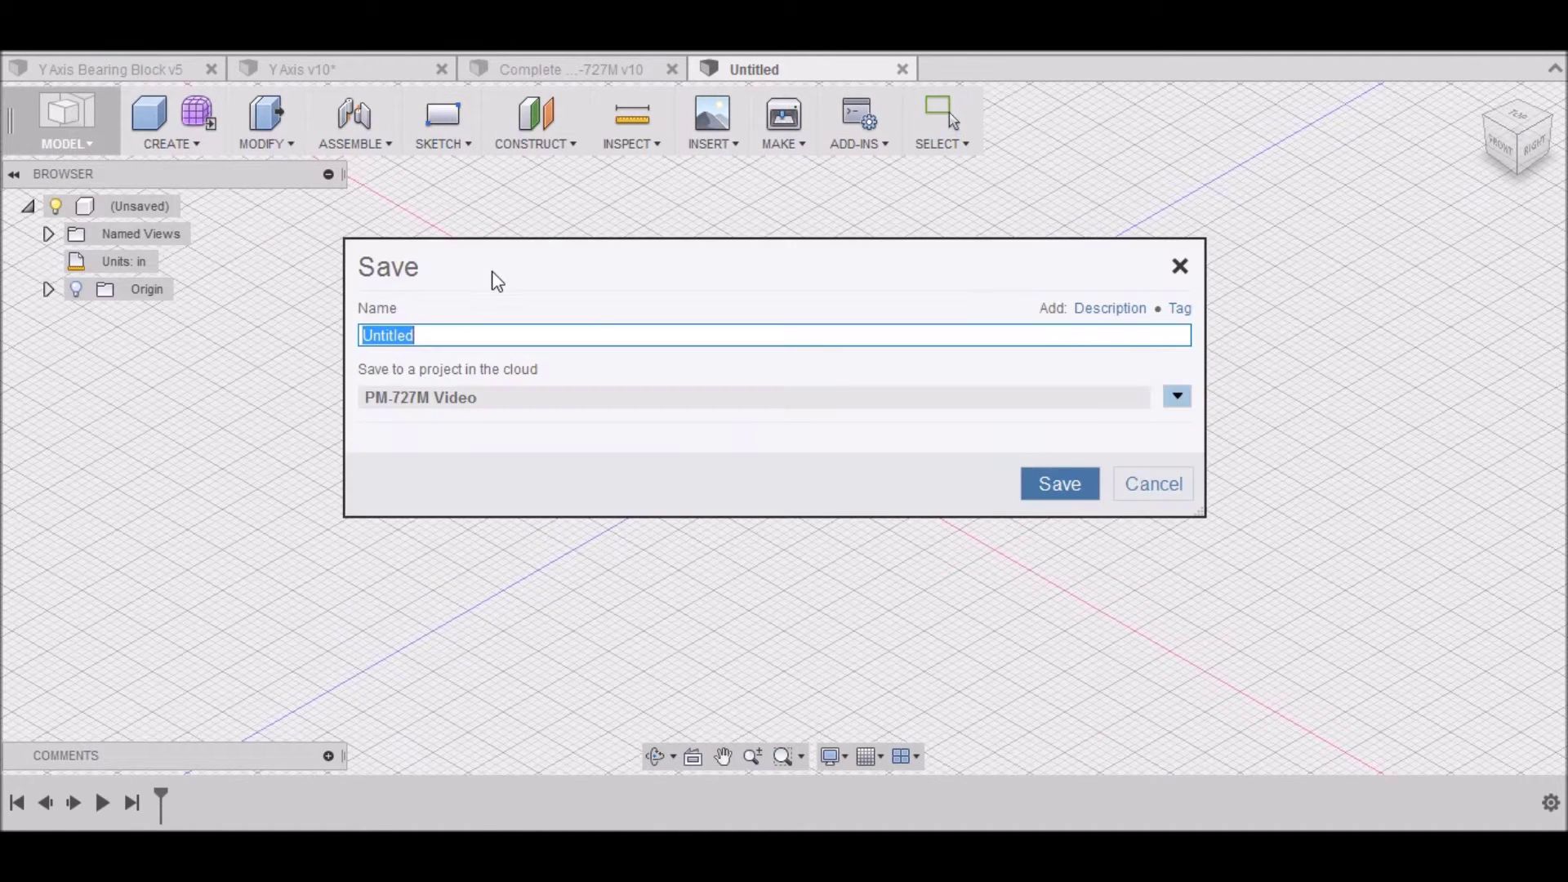
type("Y Axis bearing cover")
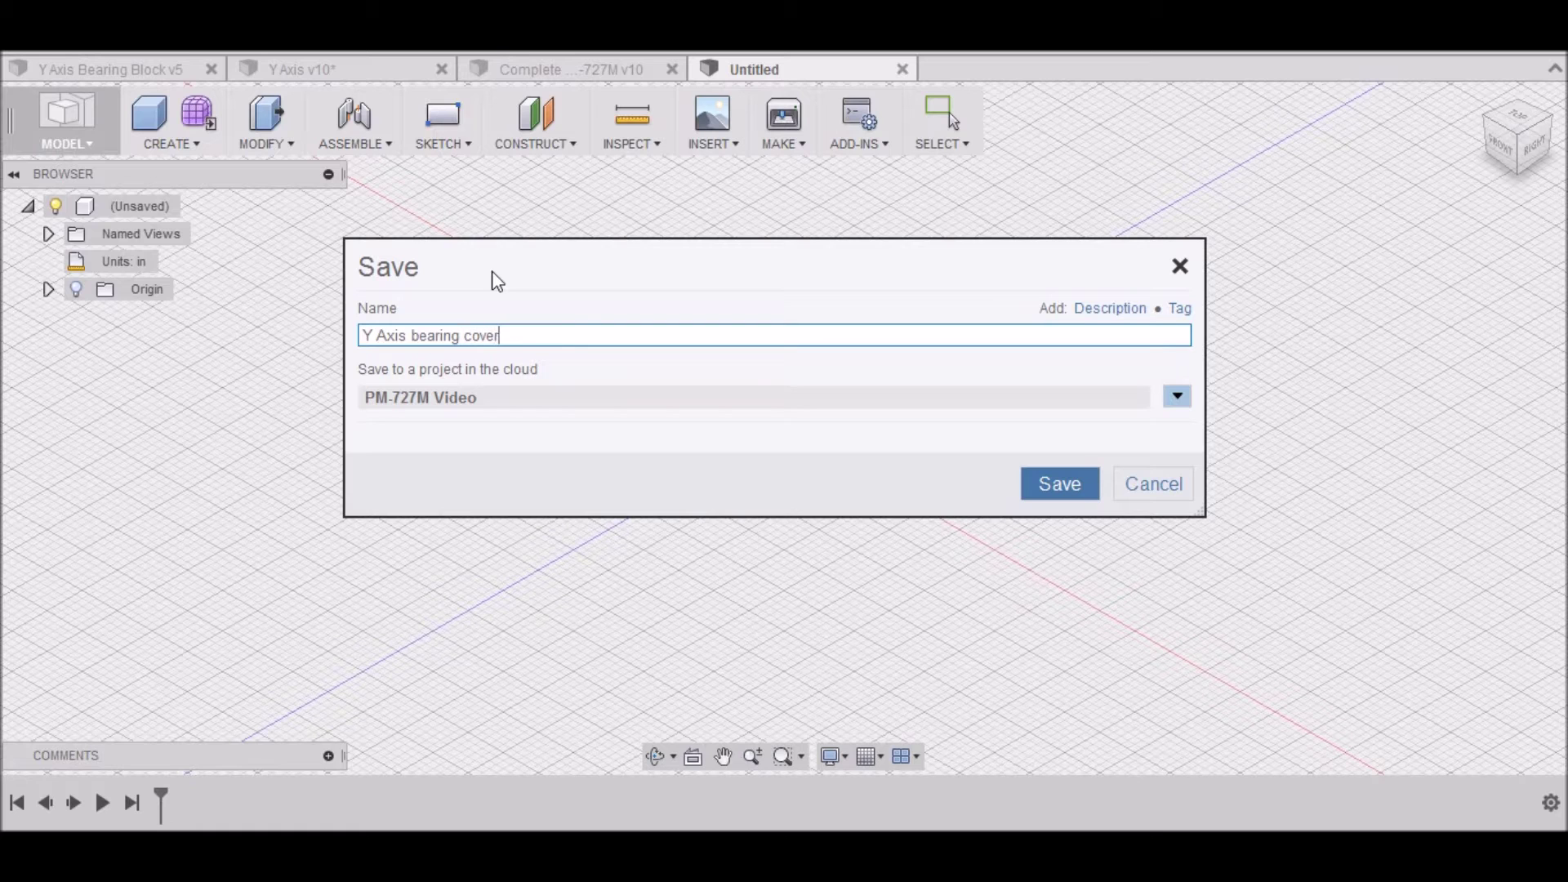
left_click(1059, 493)
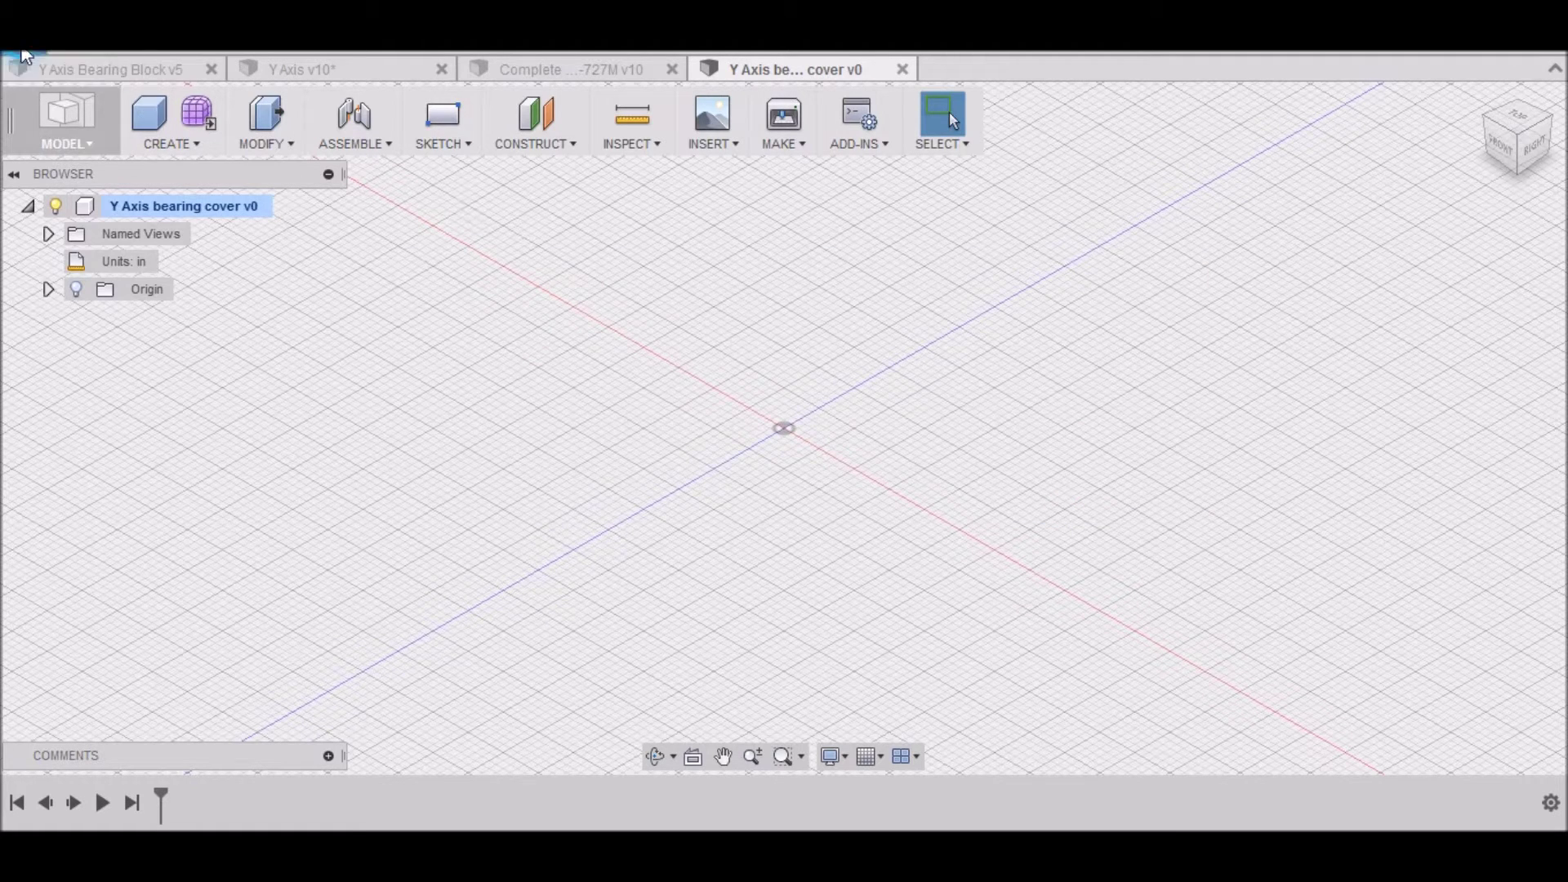
left_click(24, 56)
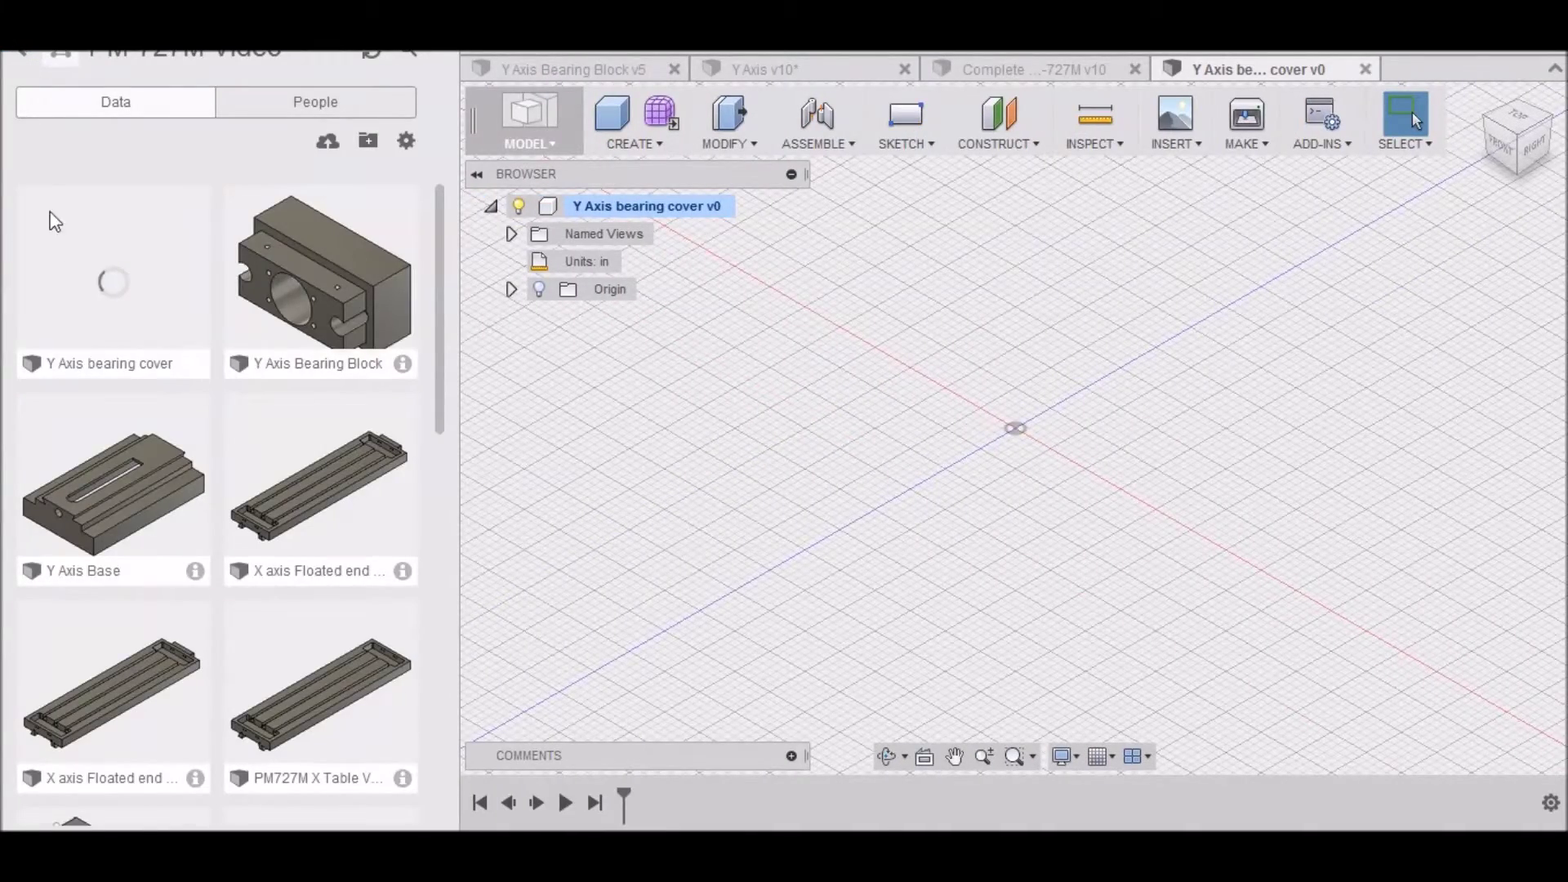
Insert Y Axis Bearing Block v5 into the bearing cover design at its default position.
right_click(284, 271)
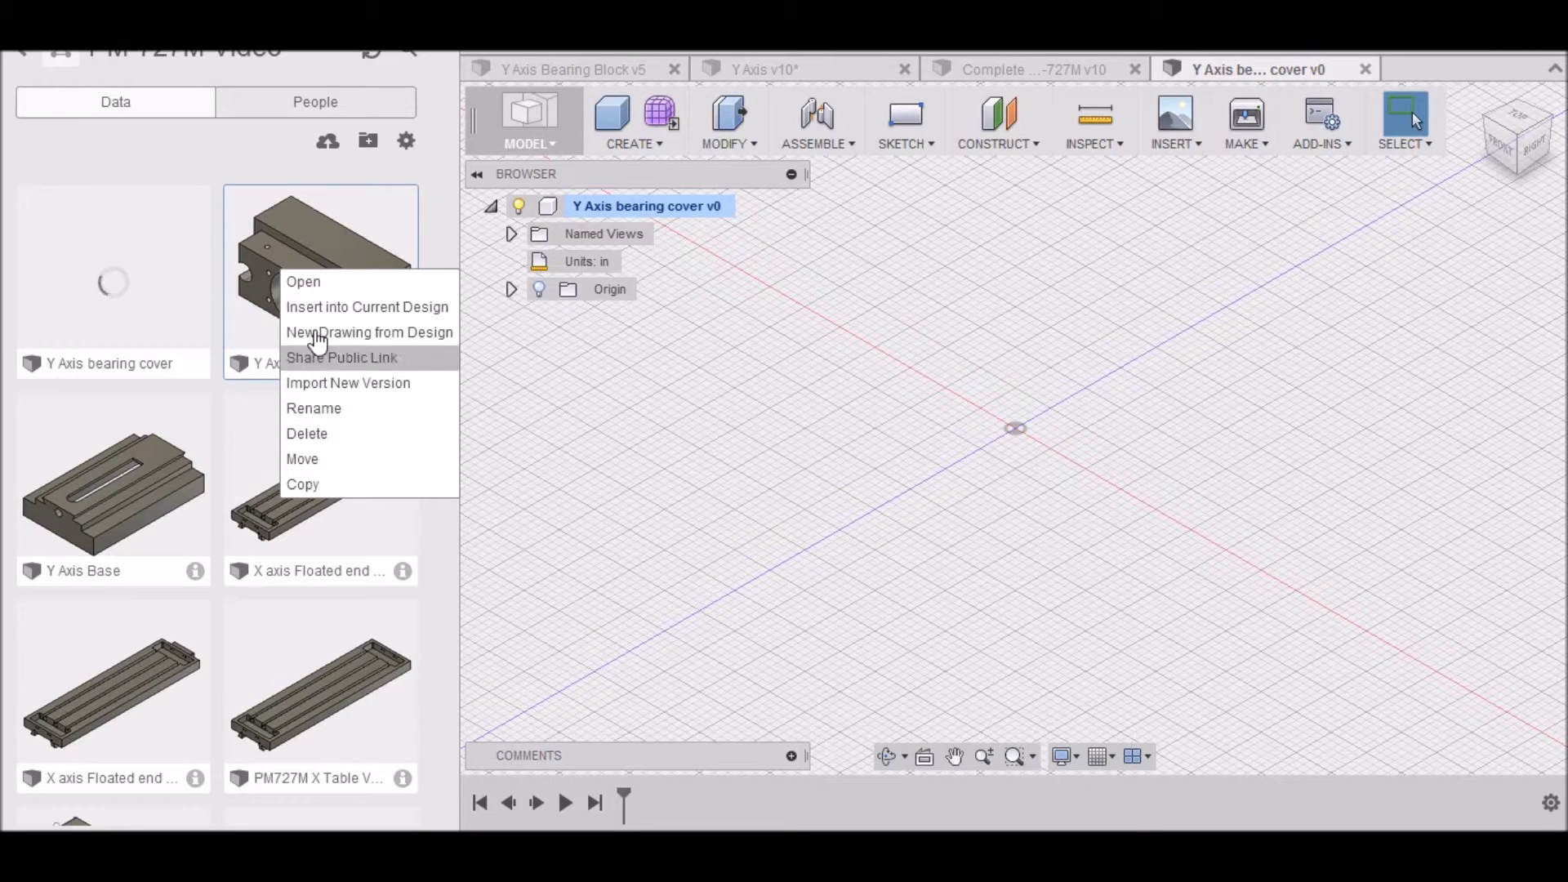
left_click(325, 307)
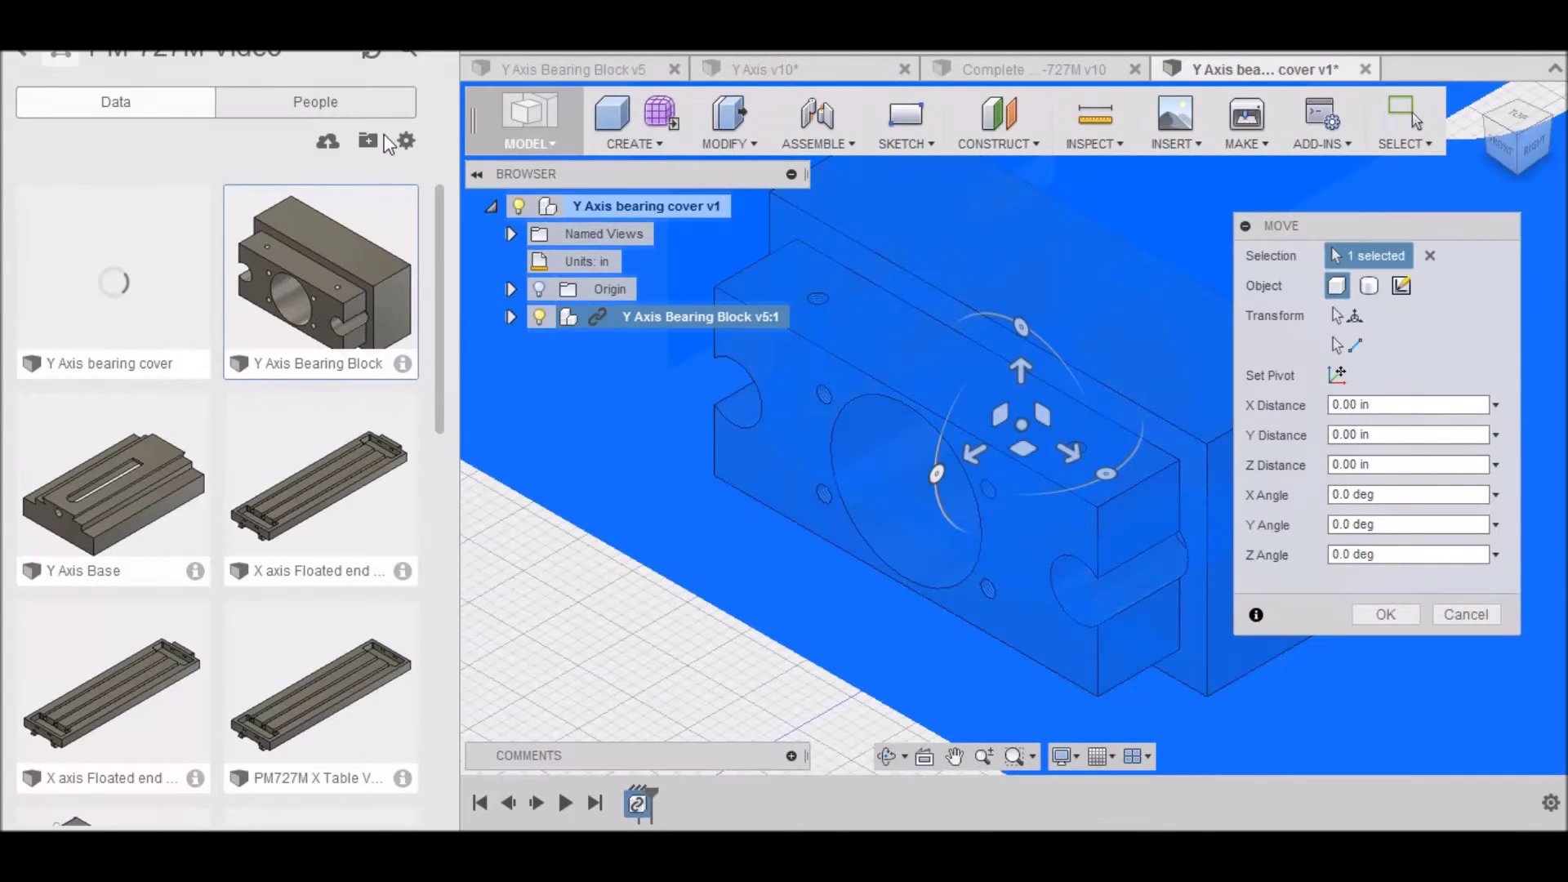
left_click(438, 57)
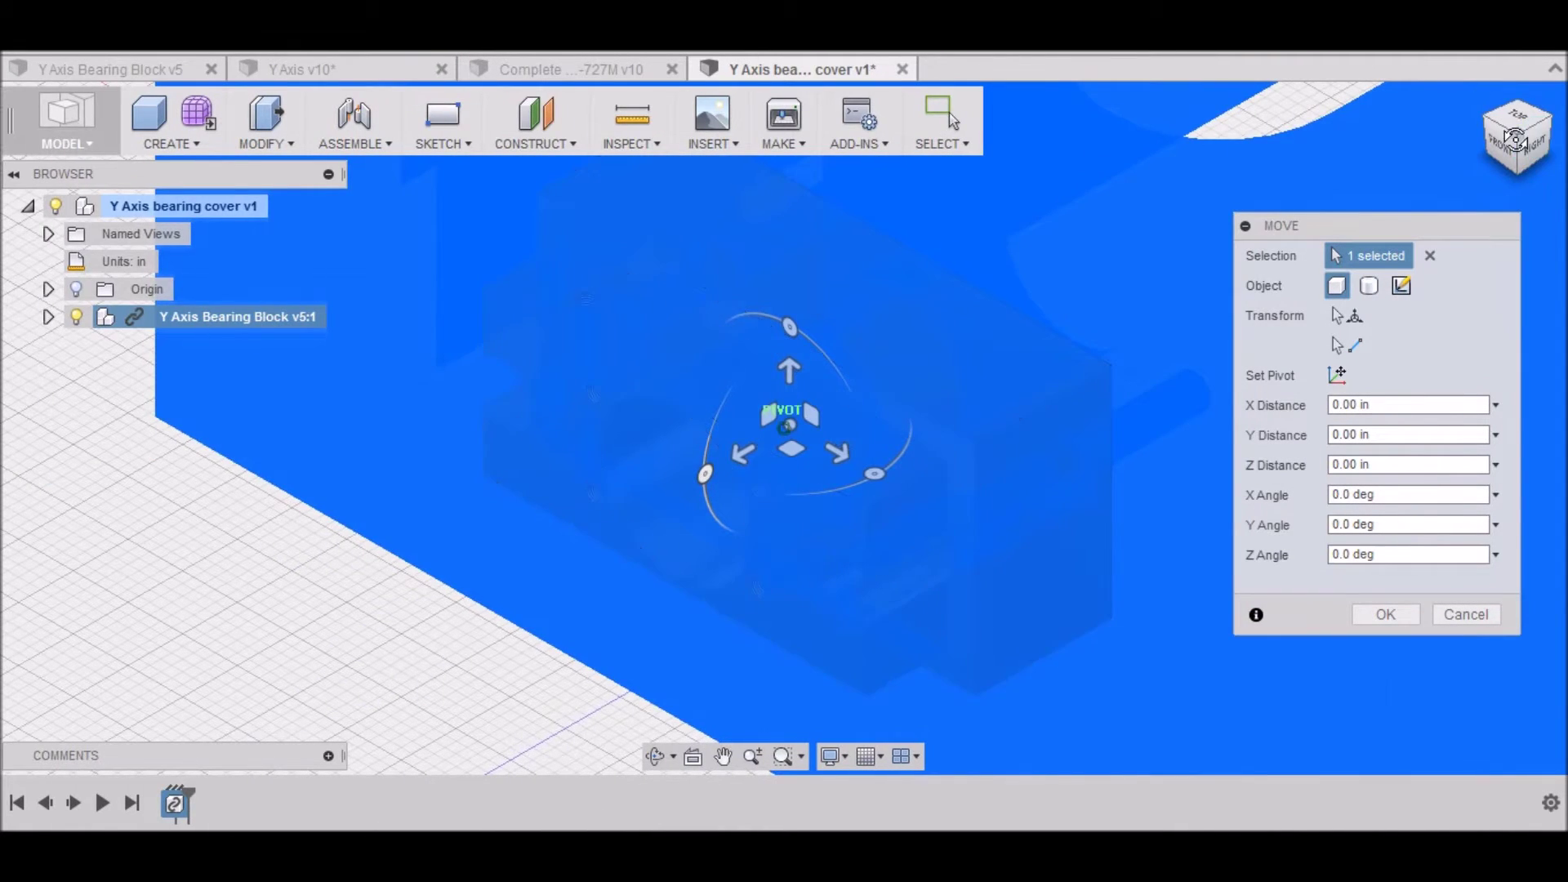
left_click(1517, 140)
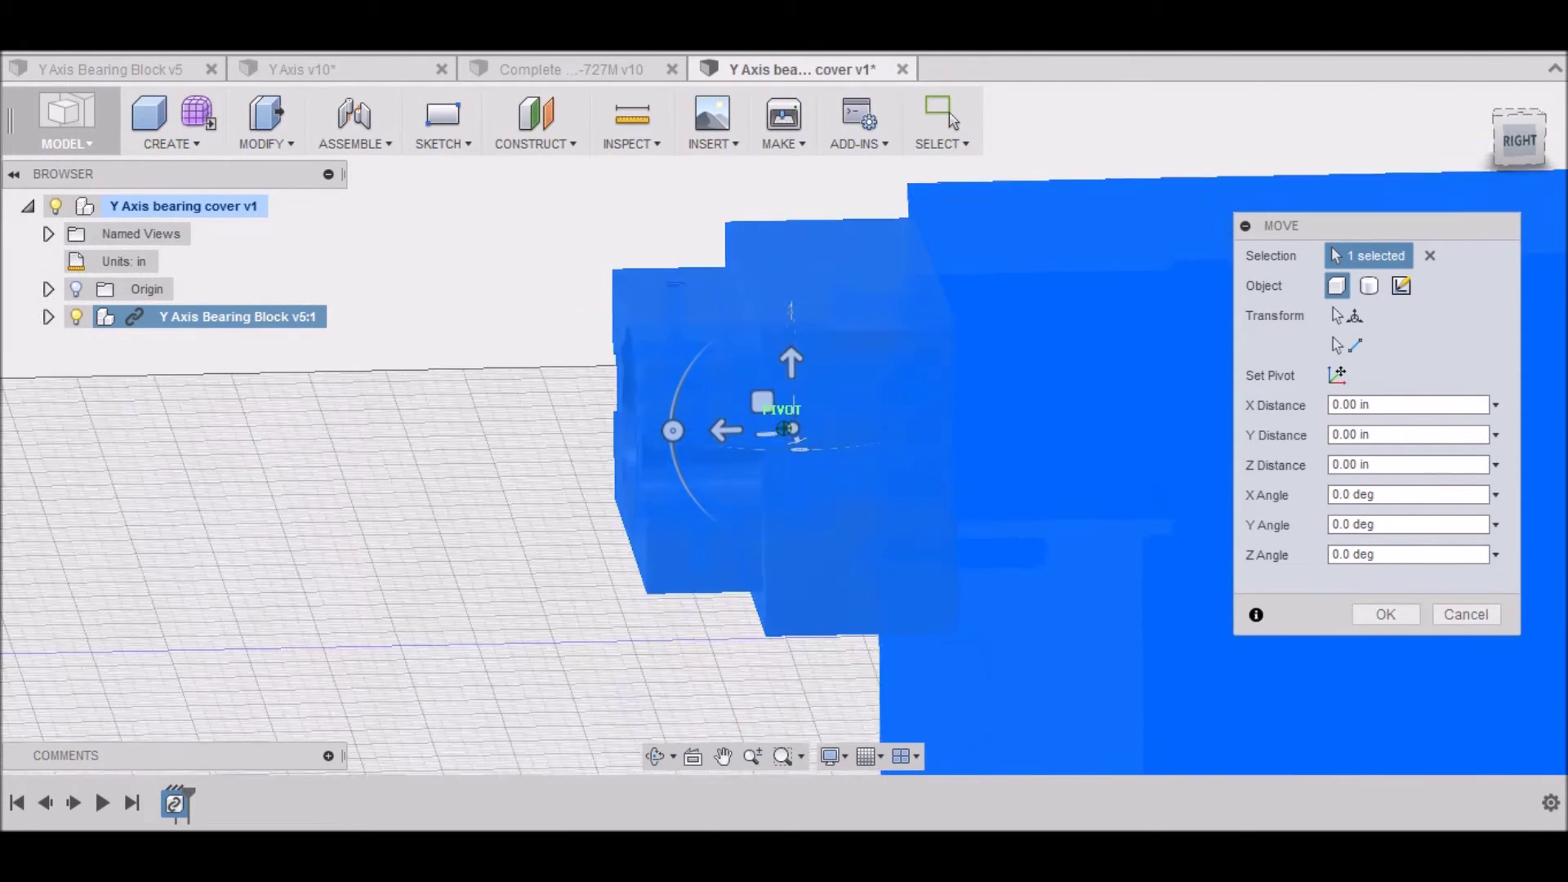
left_click(1387, 614)
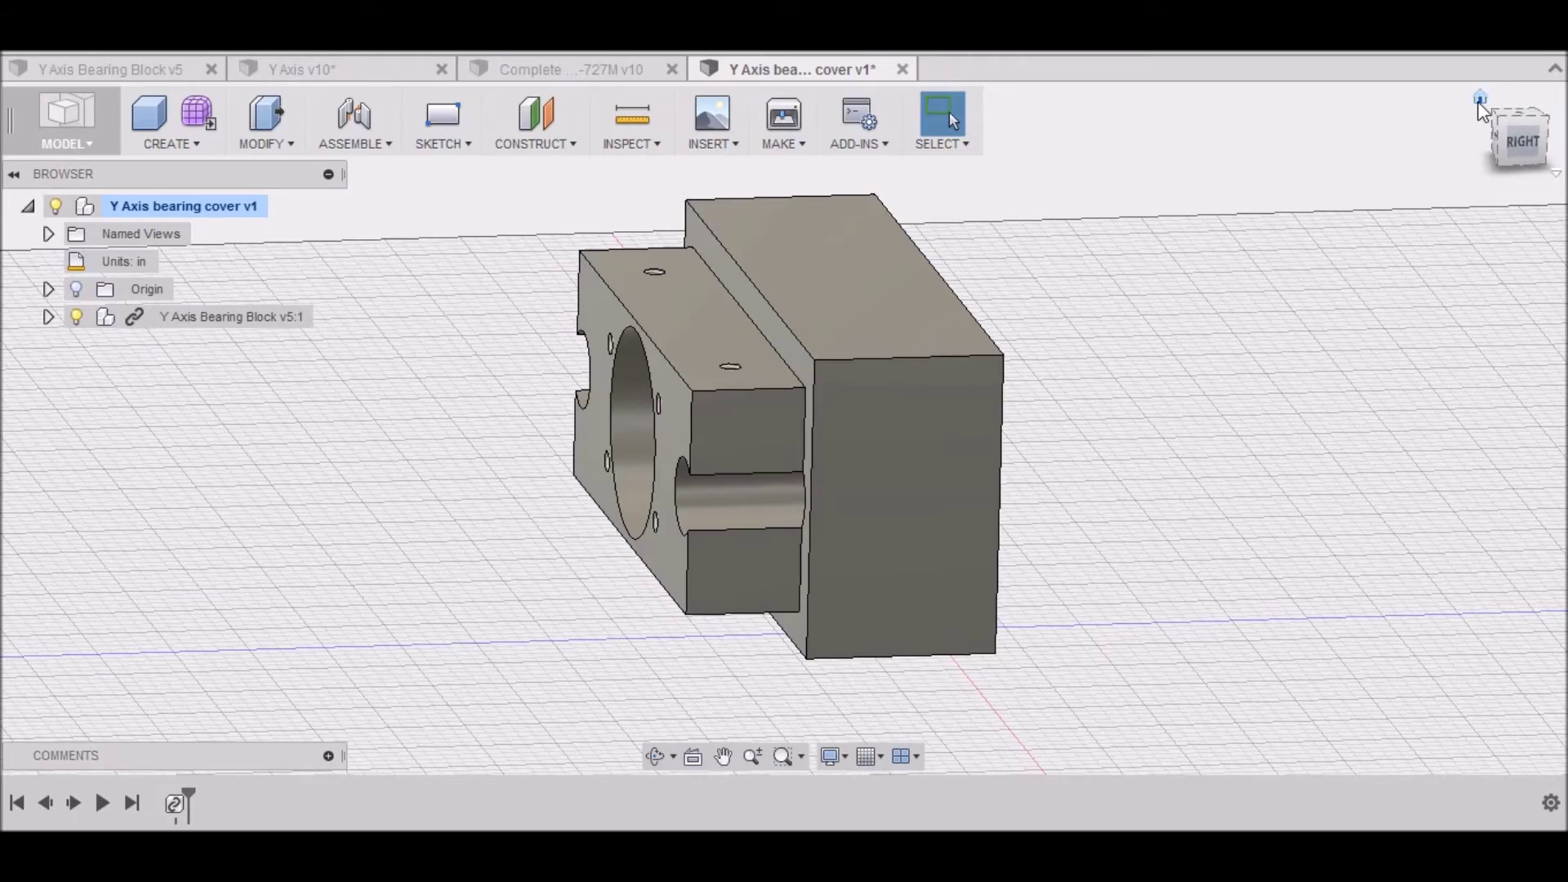
left_click(1480, 99)
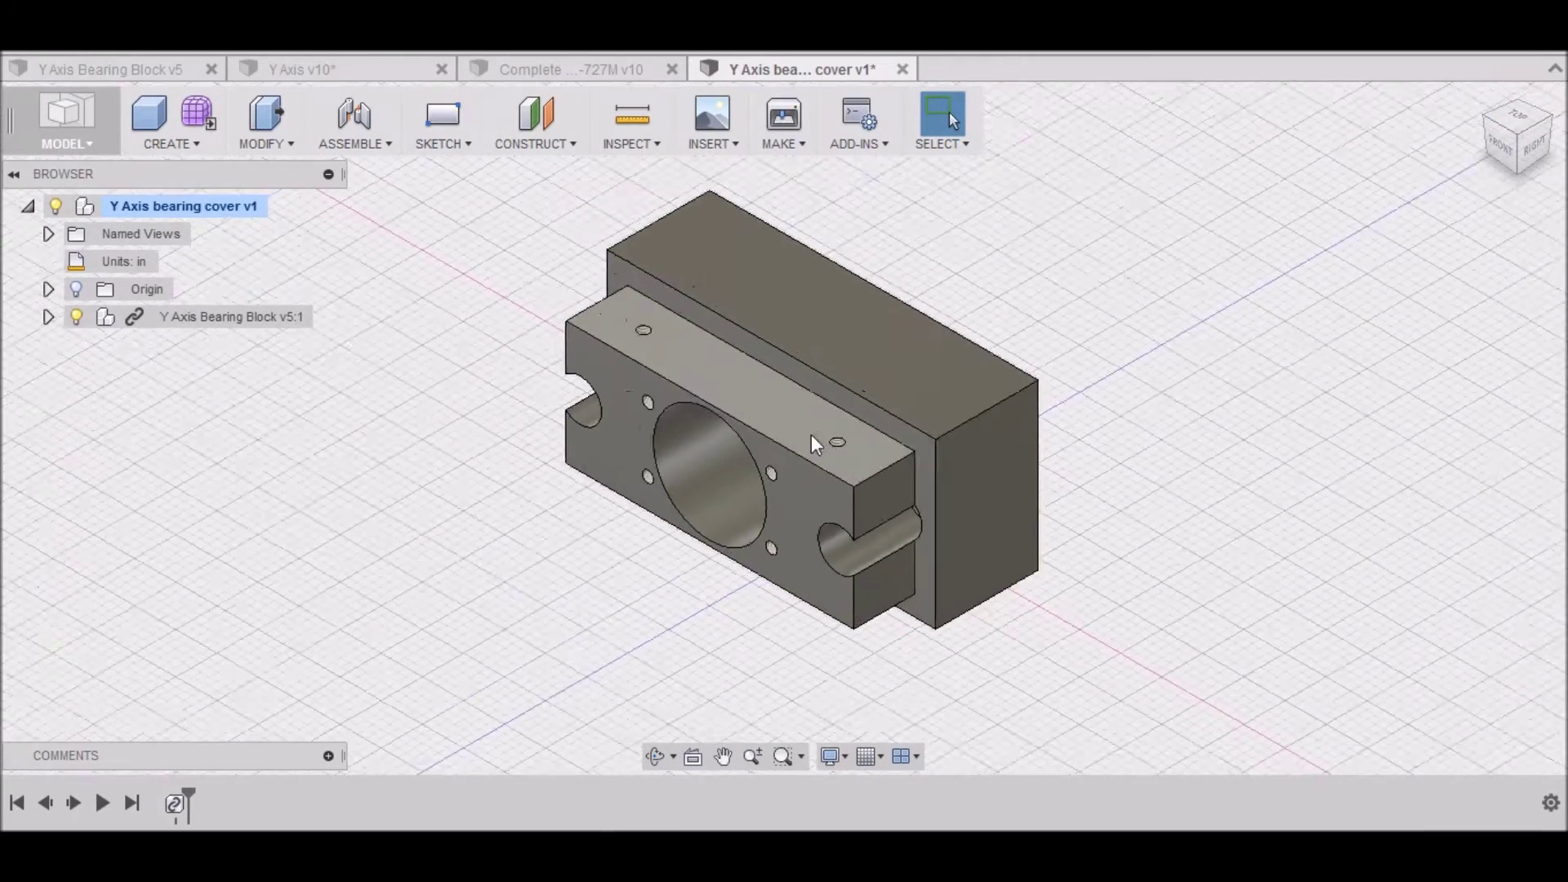
Break the link between the inserted bearing block and its original file.
scroll(825, 290, "up", 2)
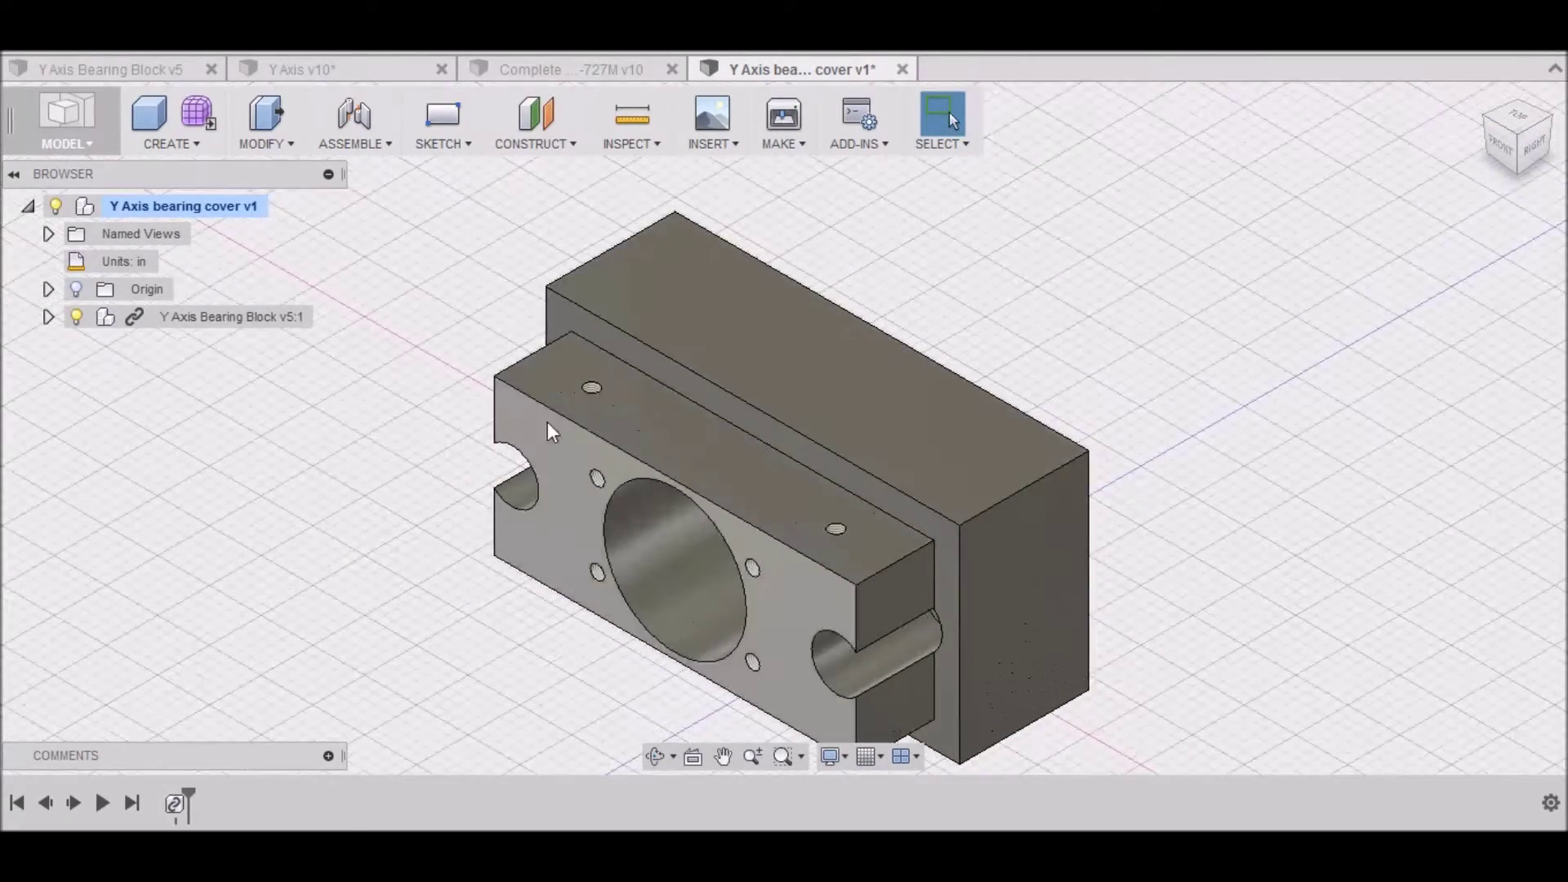
left_click(45, 315)
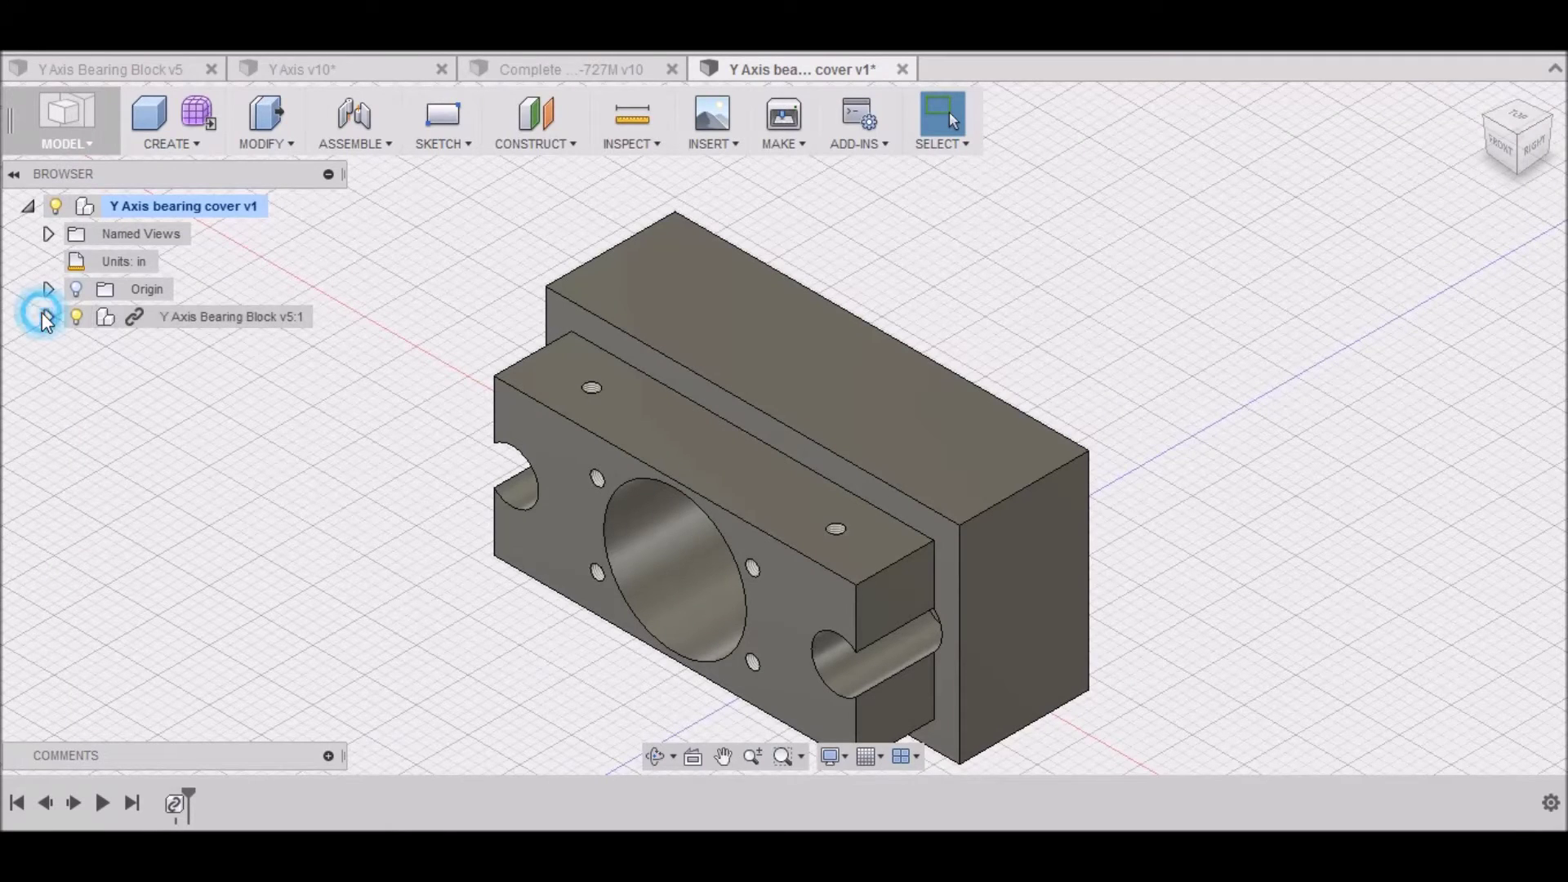
left_click(130, 399)
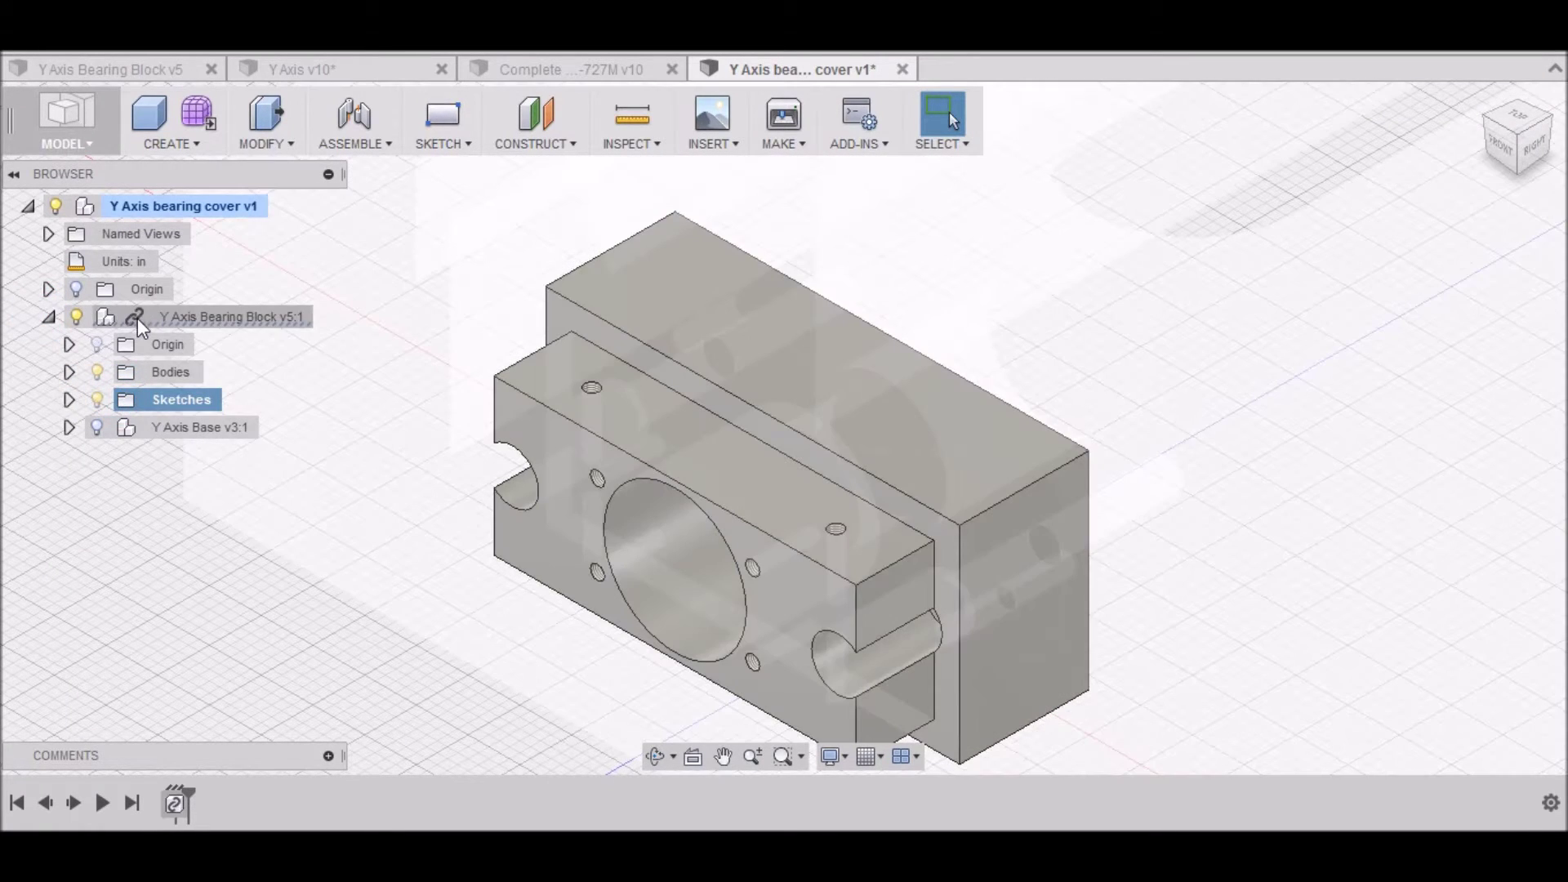
right_click(137, 316)
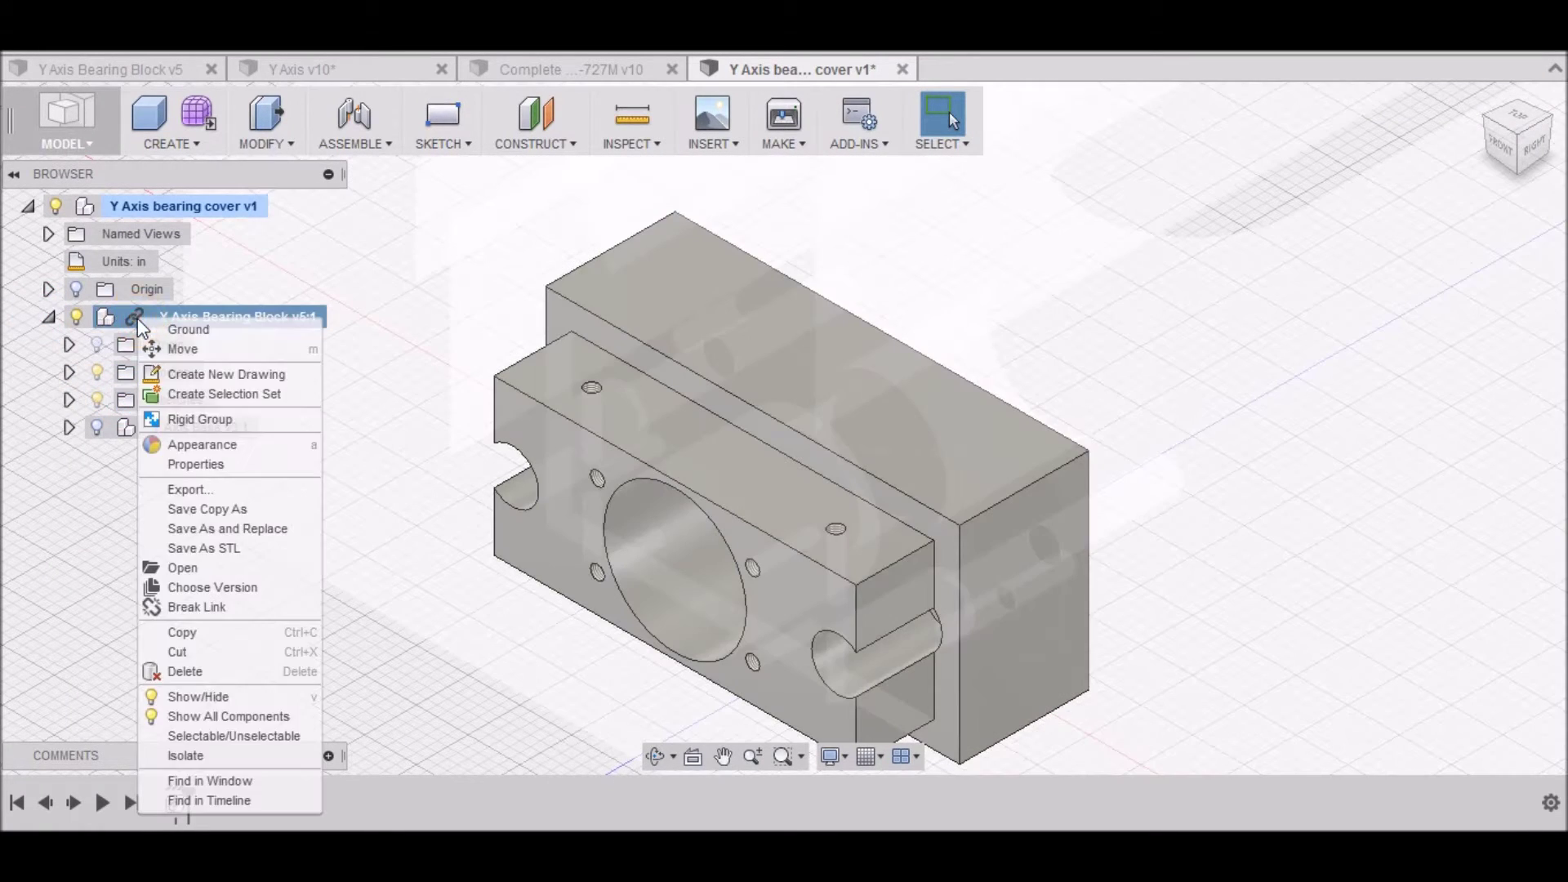
left_click(217, 612)
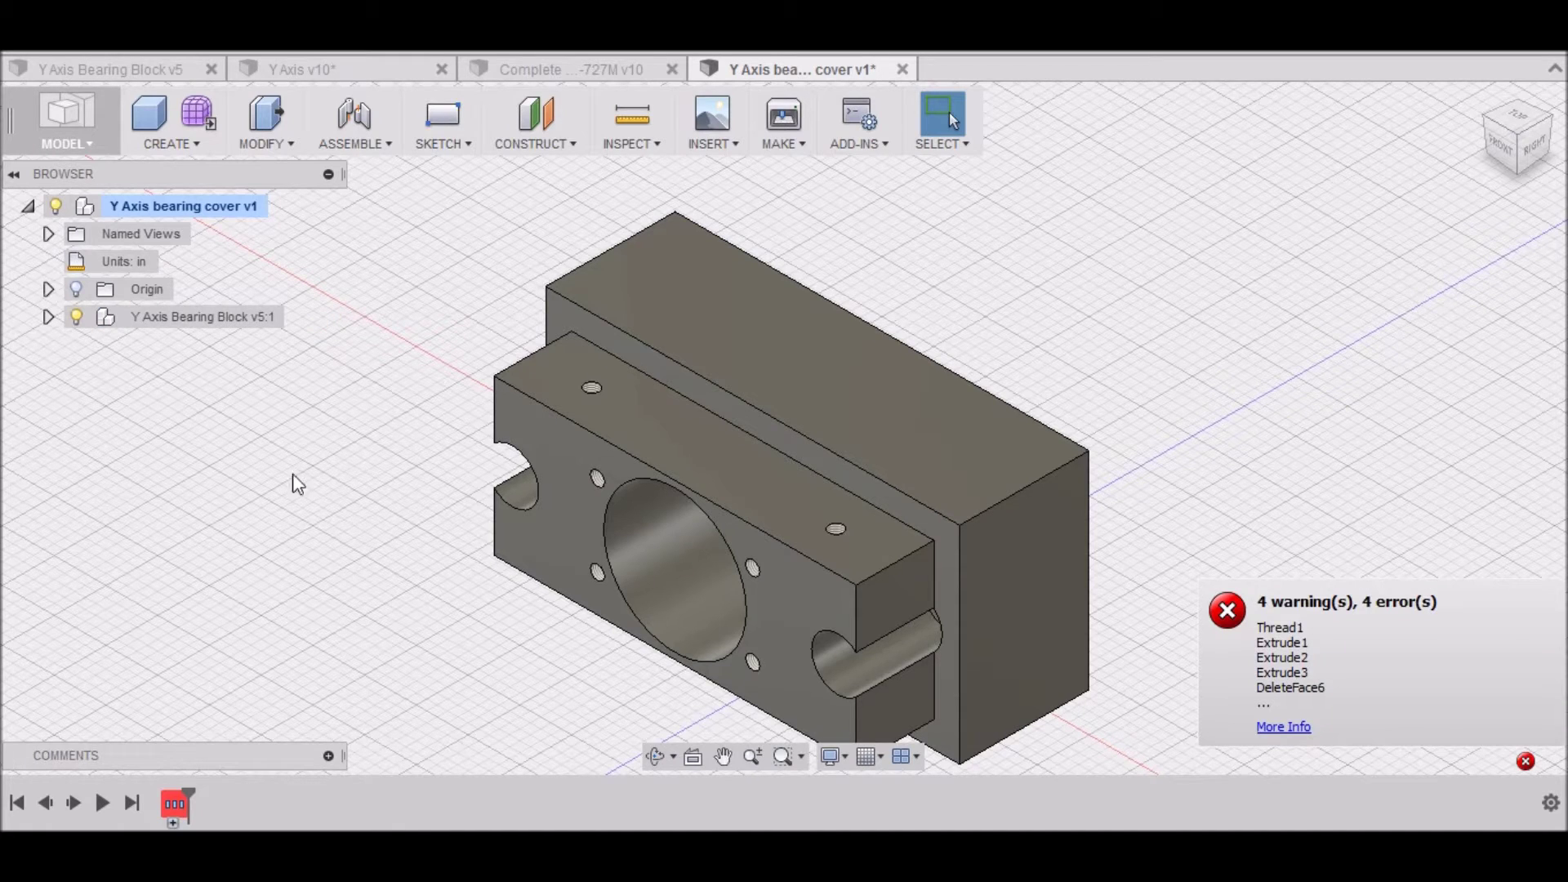
Show the block's Sketch2 and hide its solid body.
left_click(48, 317)
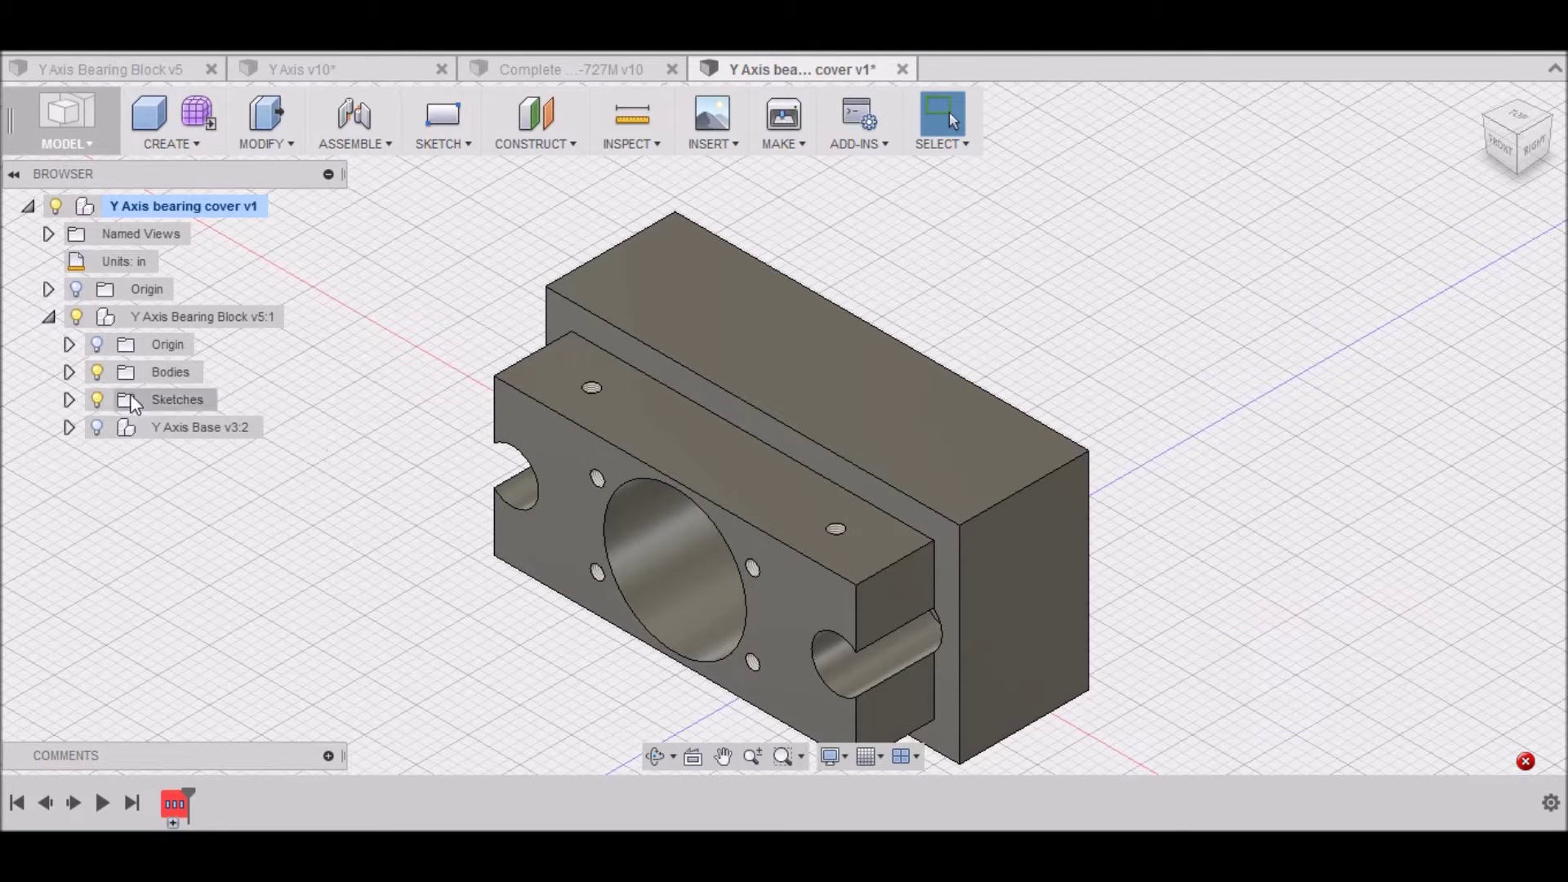
left_click(68, 399)
left_click(118, 427)
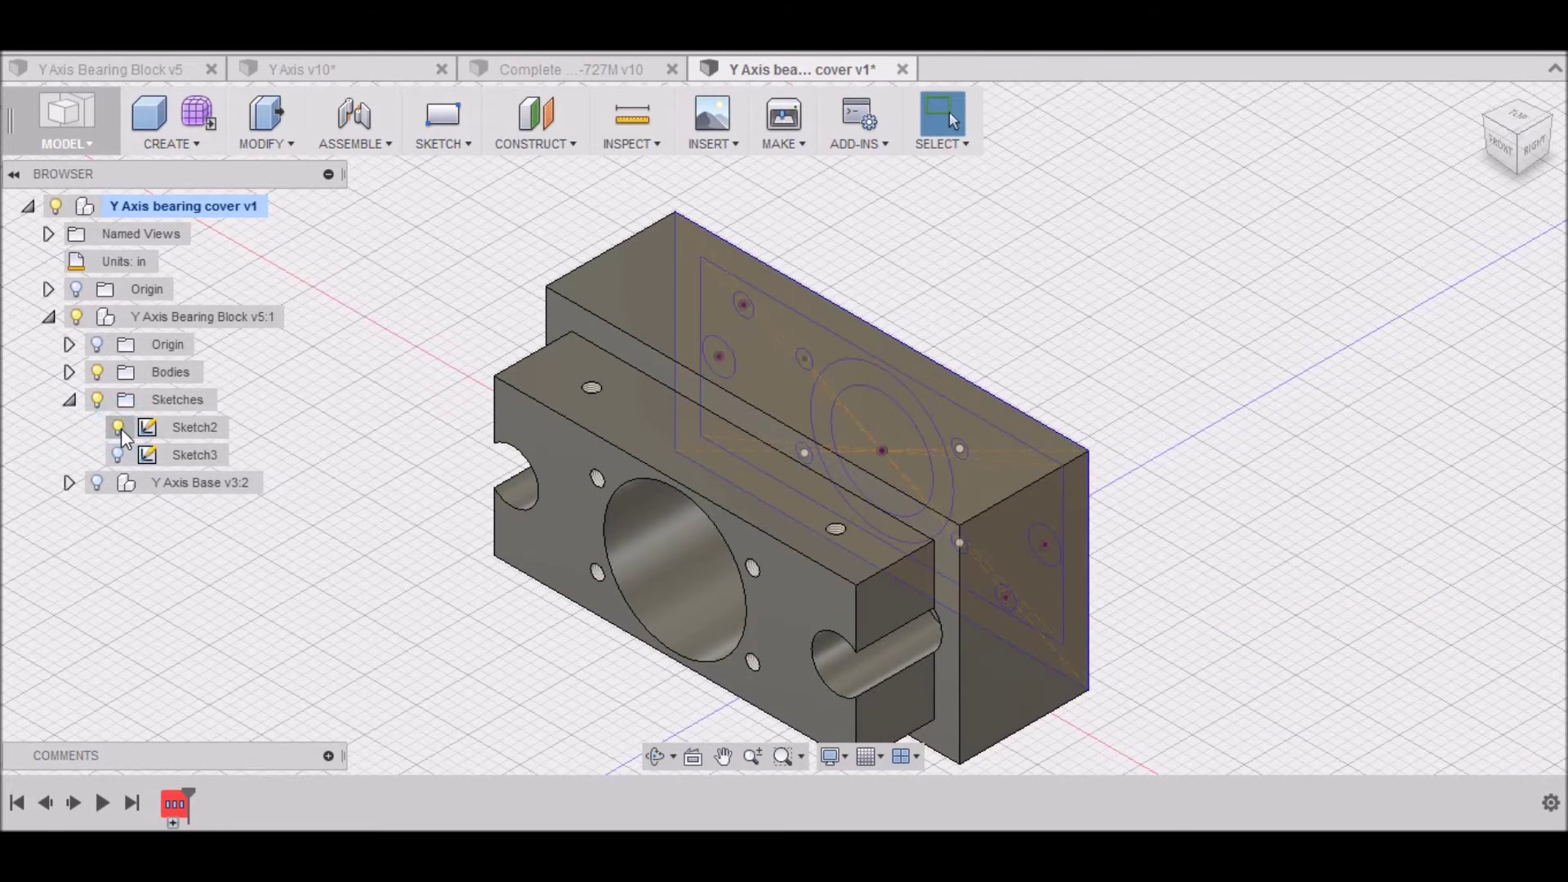
left_click(97, 371)
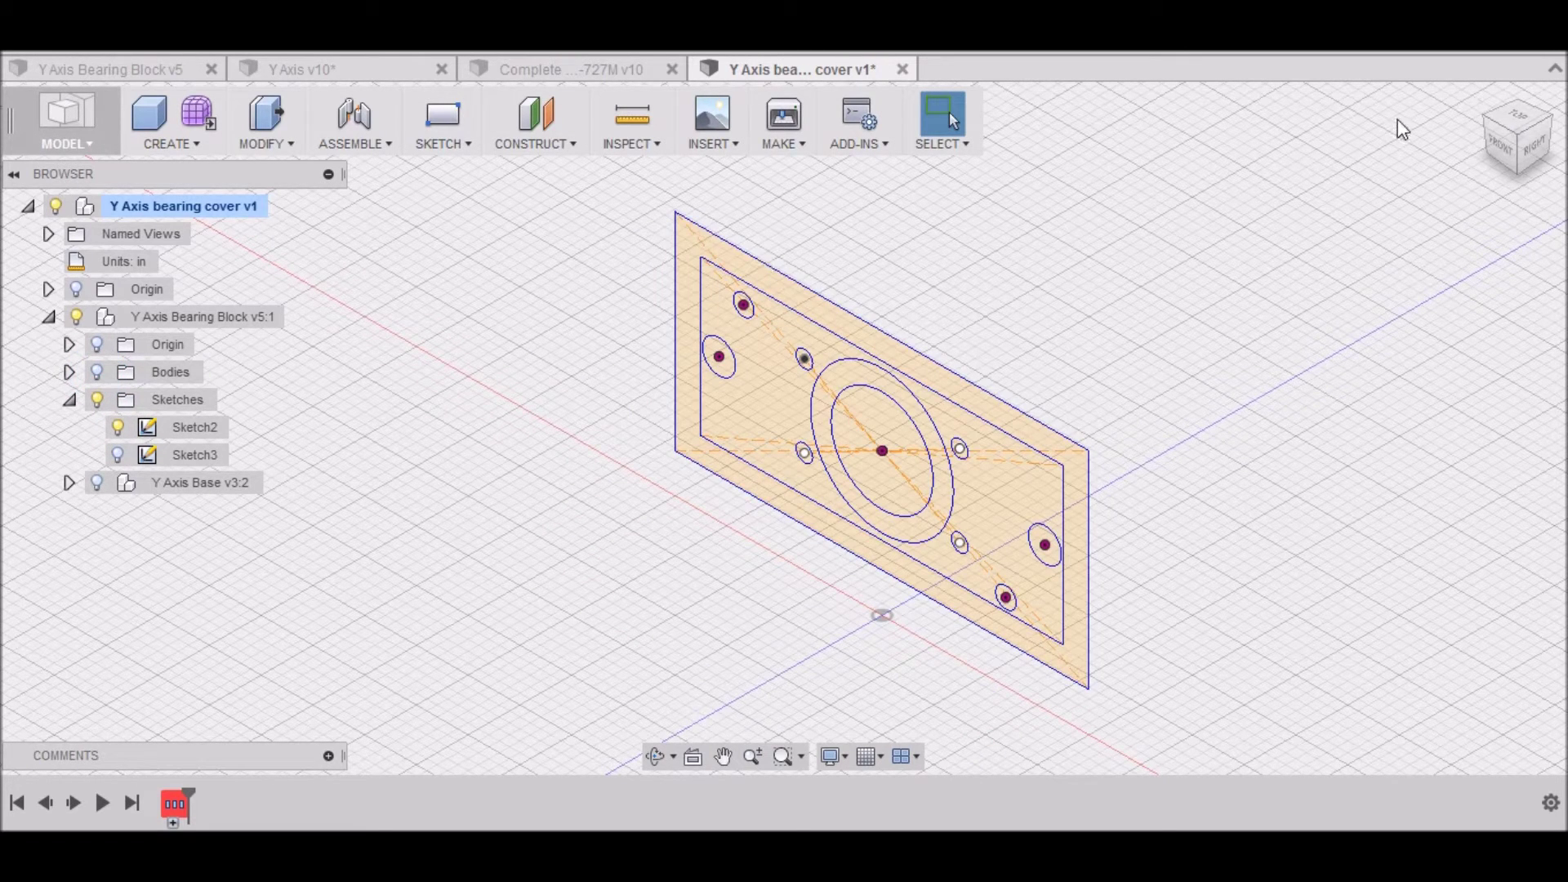
Start a new sketch on the bearing block's front face.
left_click(1490, 127)
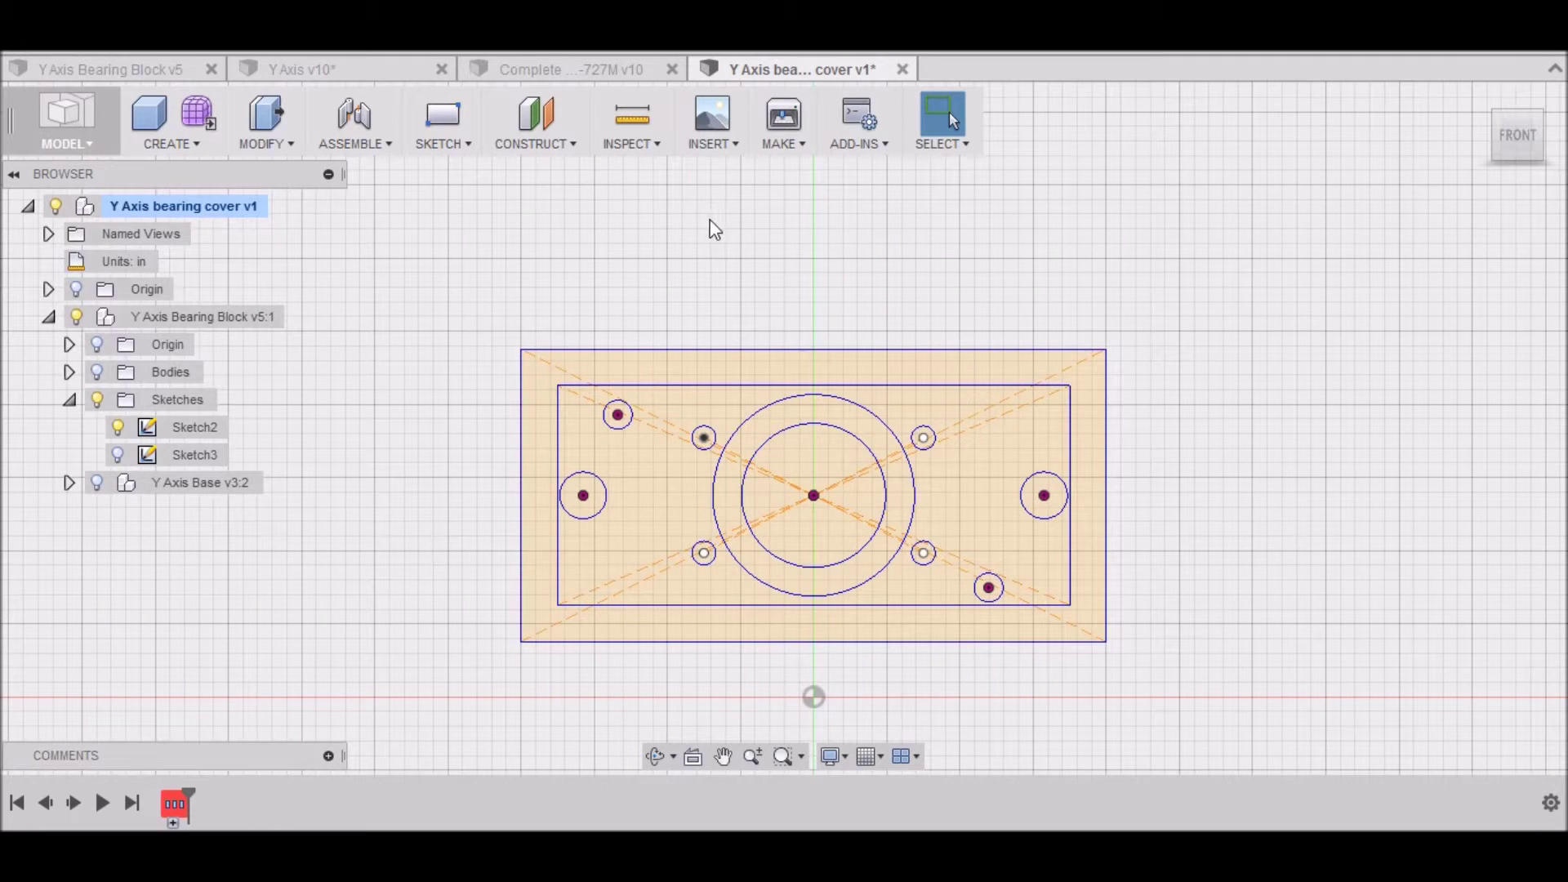
left_click(472, 145)
left_click(471, 168)
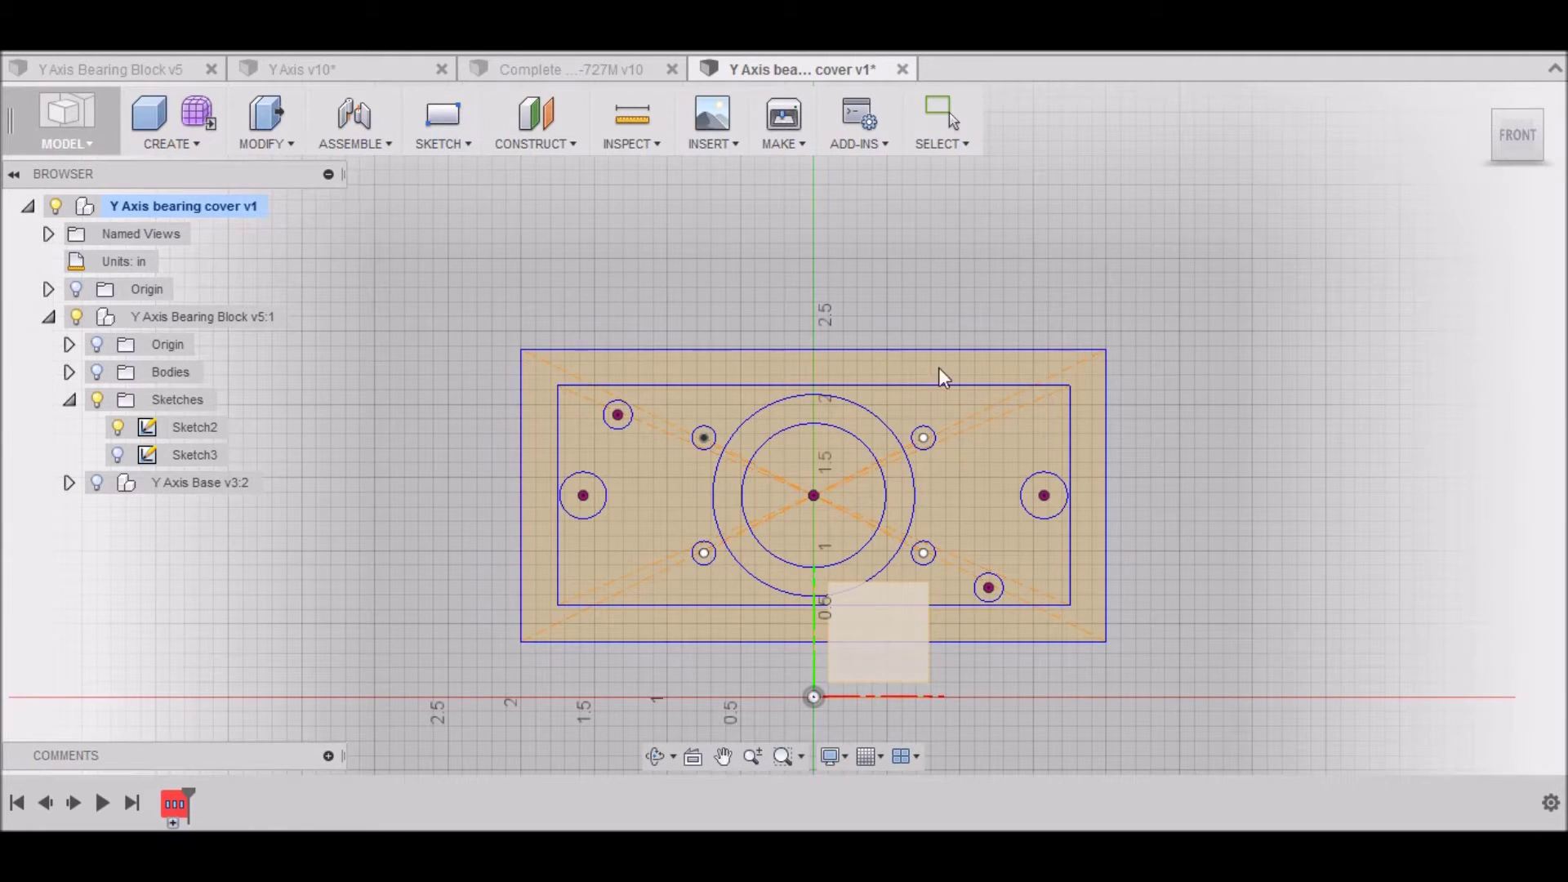
left_click_drag(1511, 143, 1452, 158)
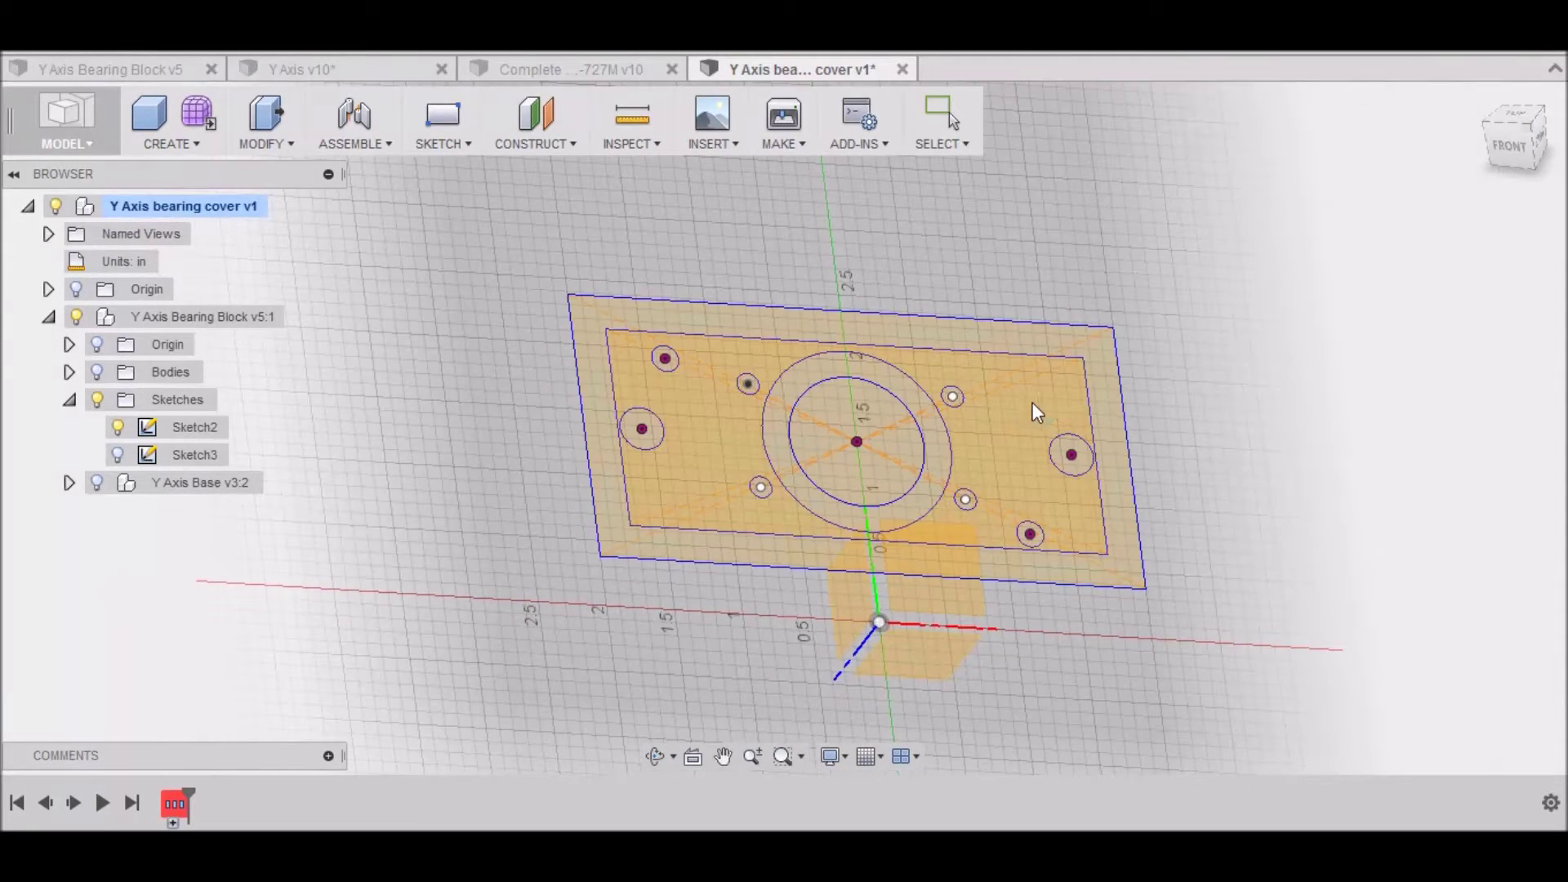
left_click(1035, 398)
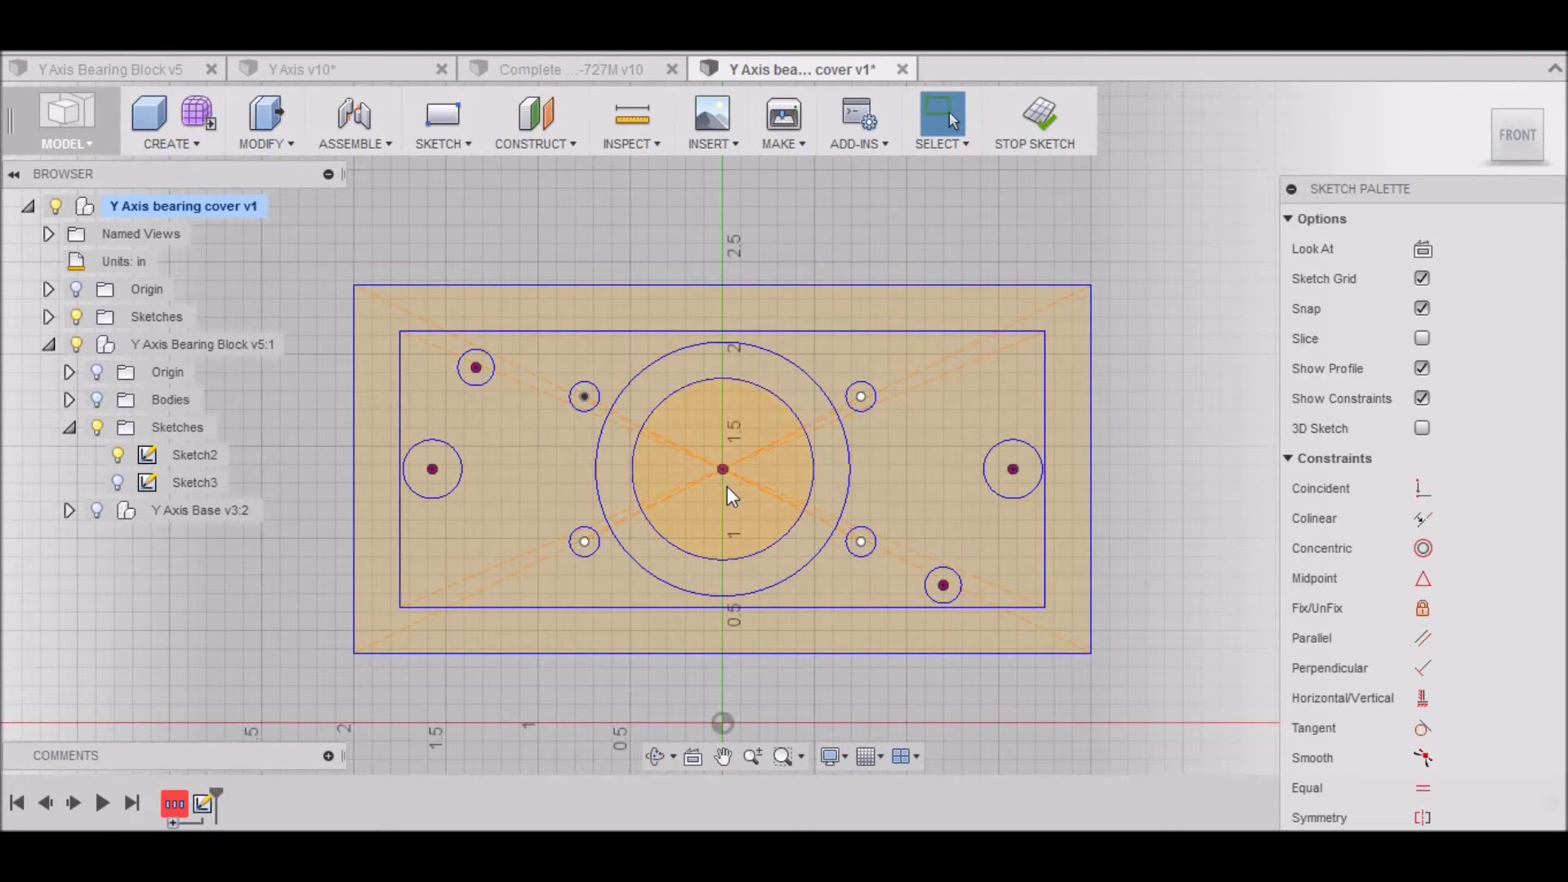
Cancel the unfinished 50.8 circle and set the design units to millimetres.
key("c")
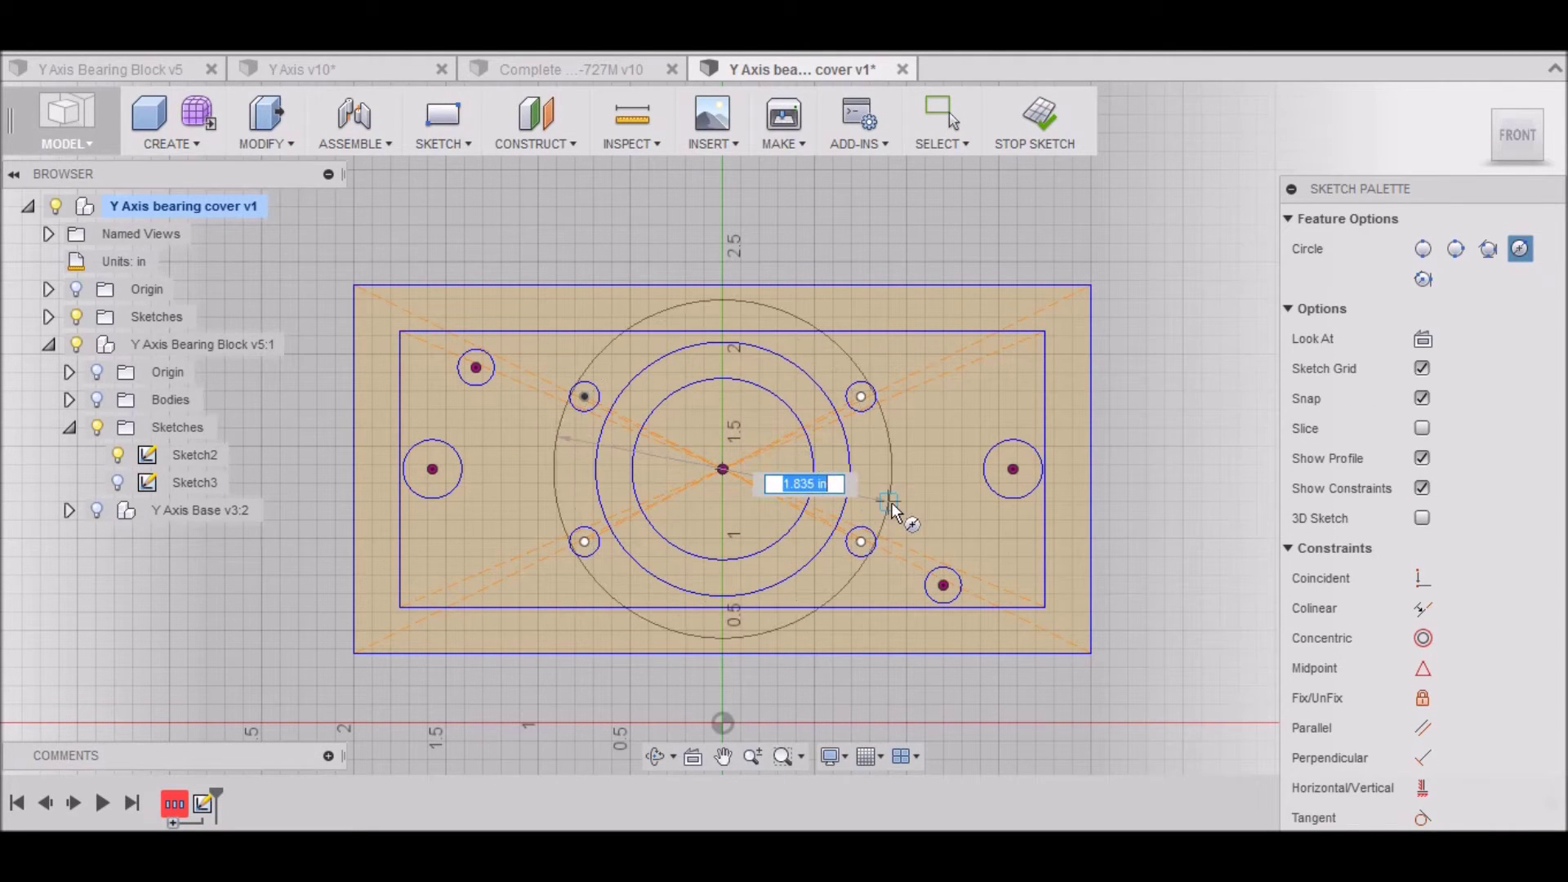
type("50.")
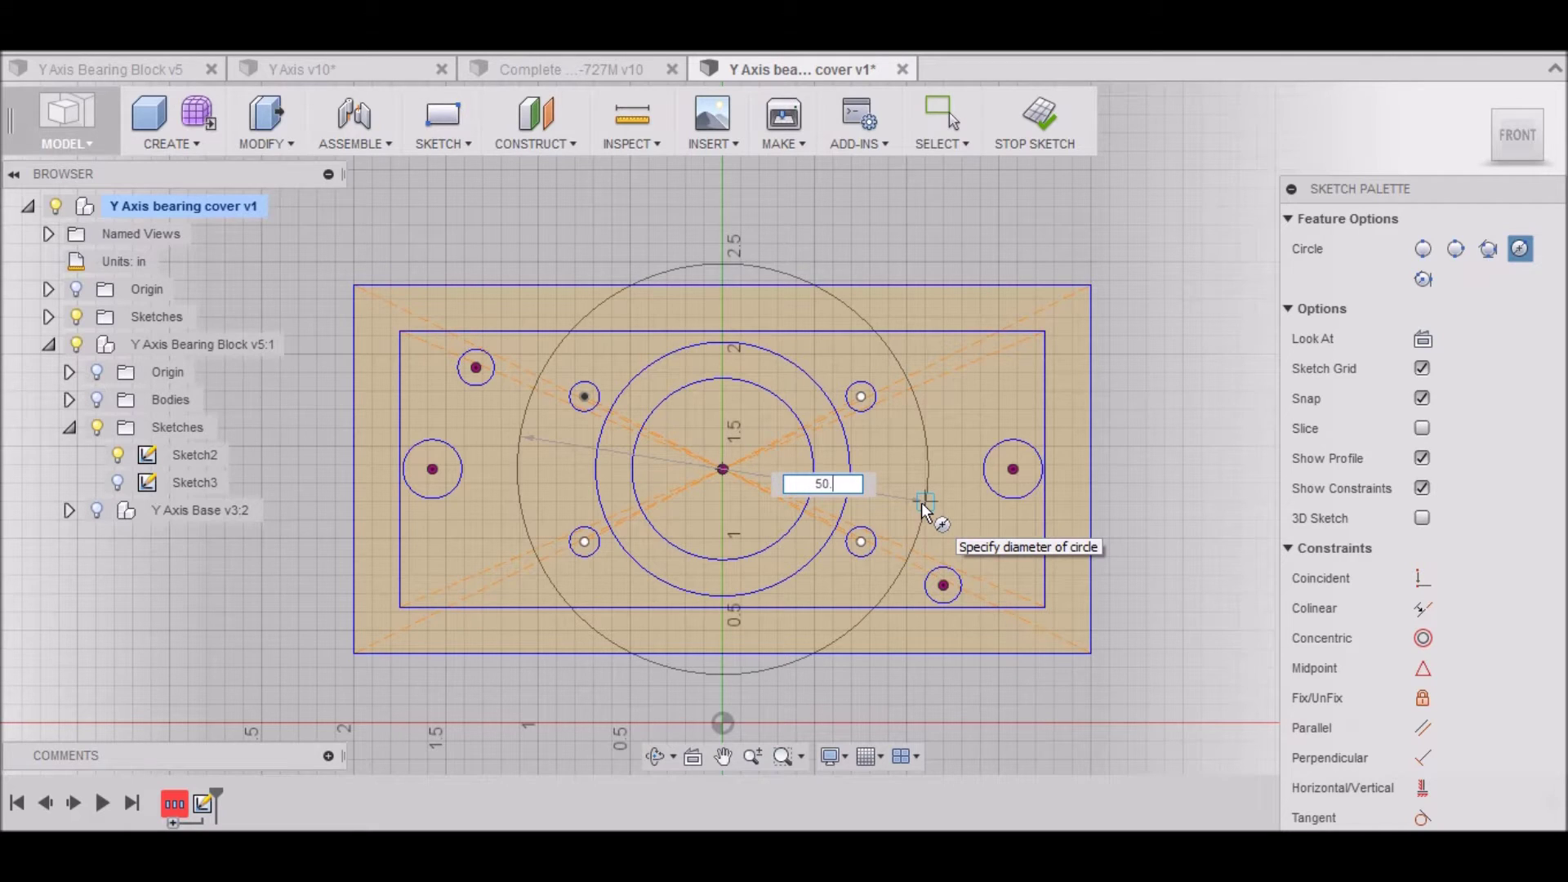
type("8")
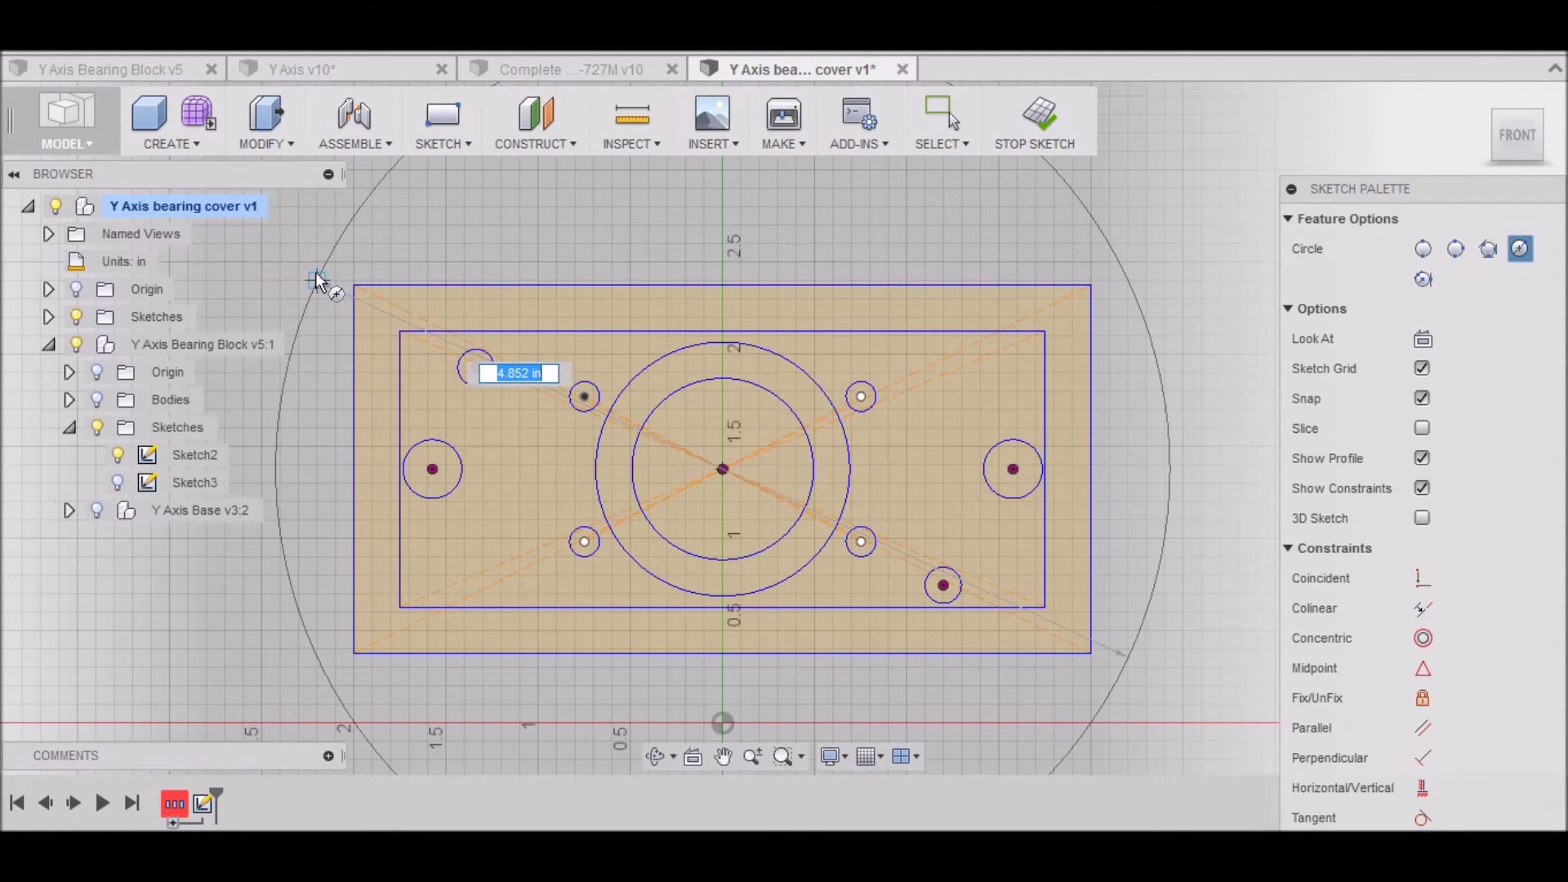
key("Escape")
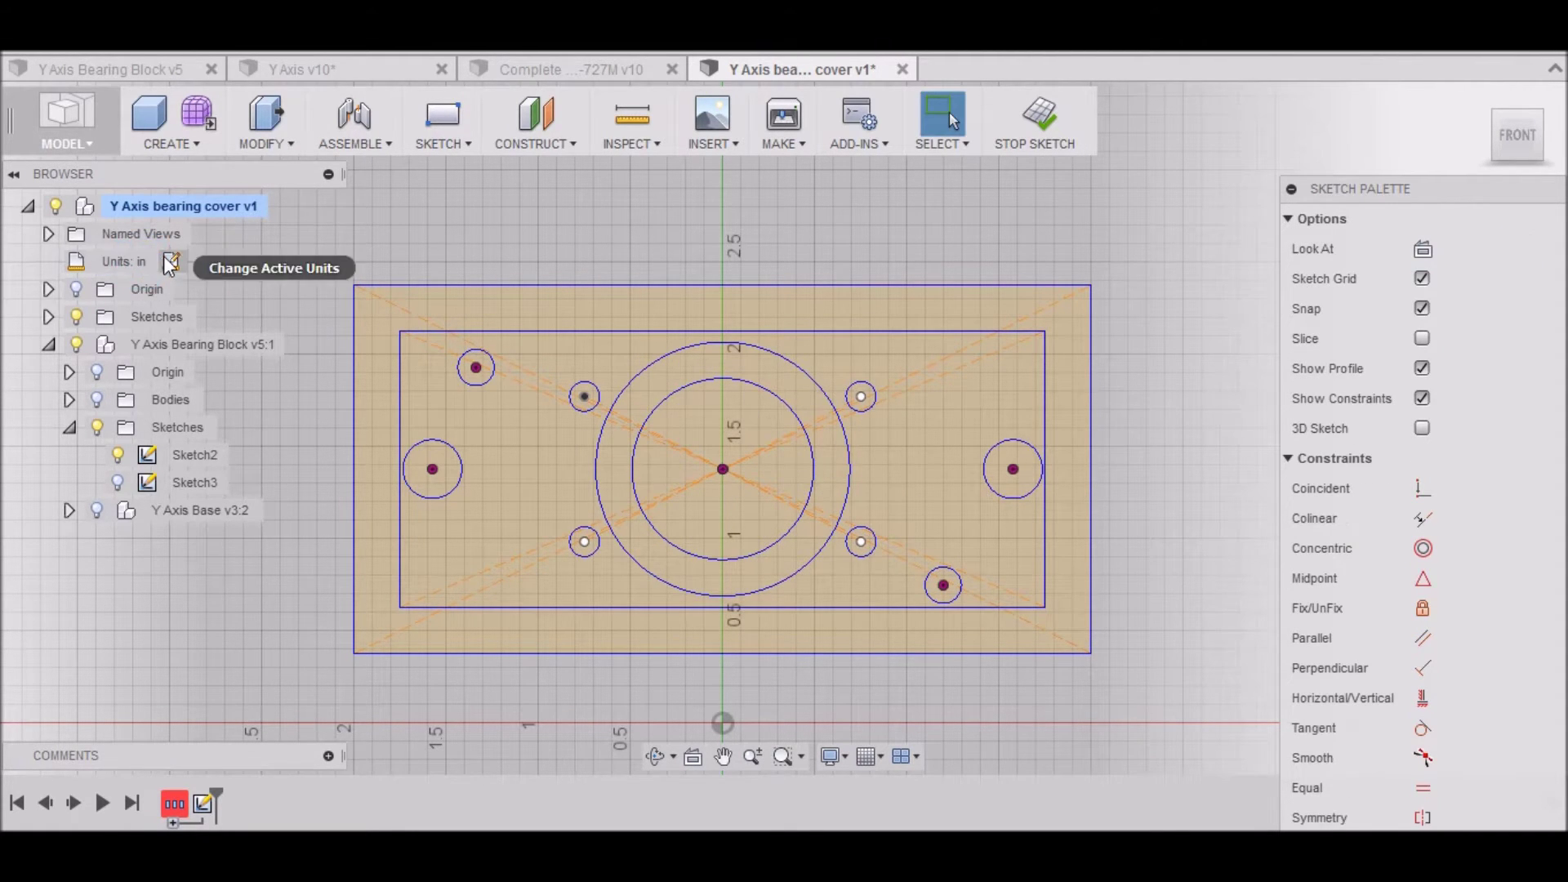
left_click(171, 261)
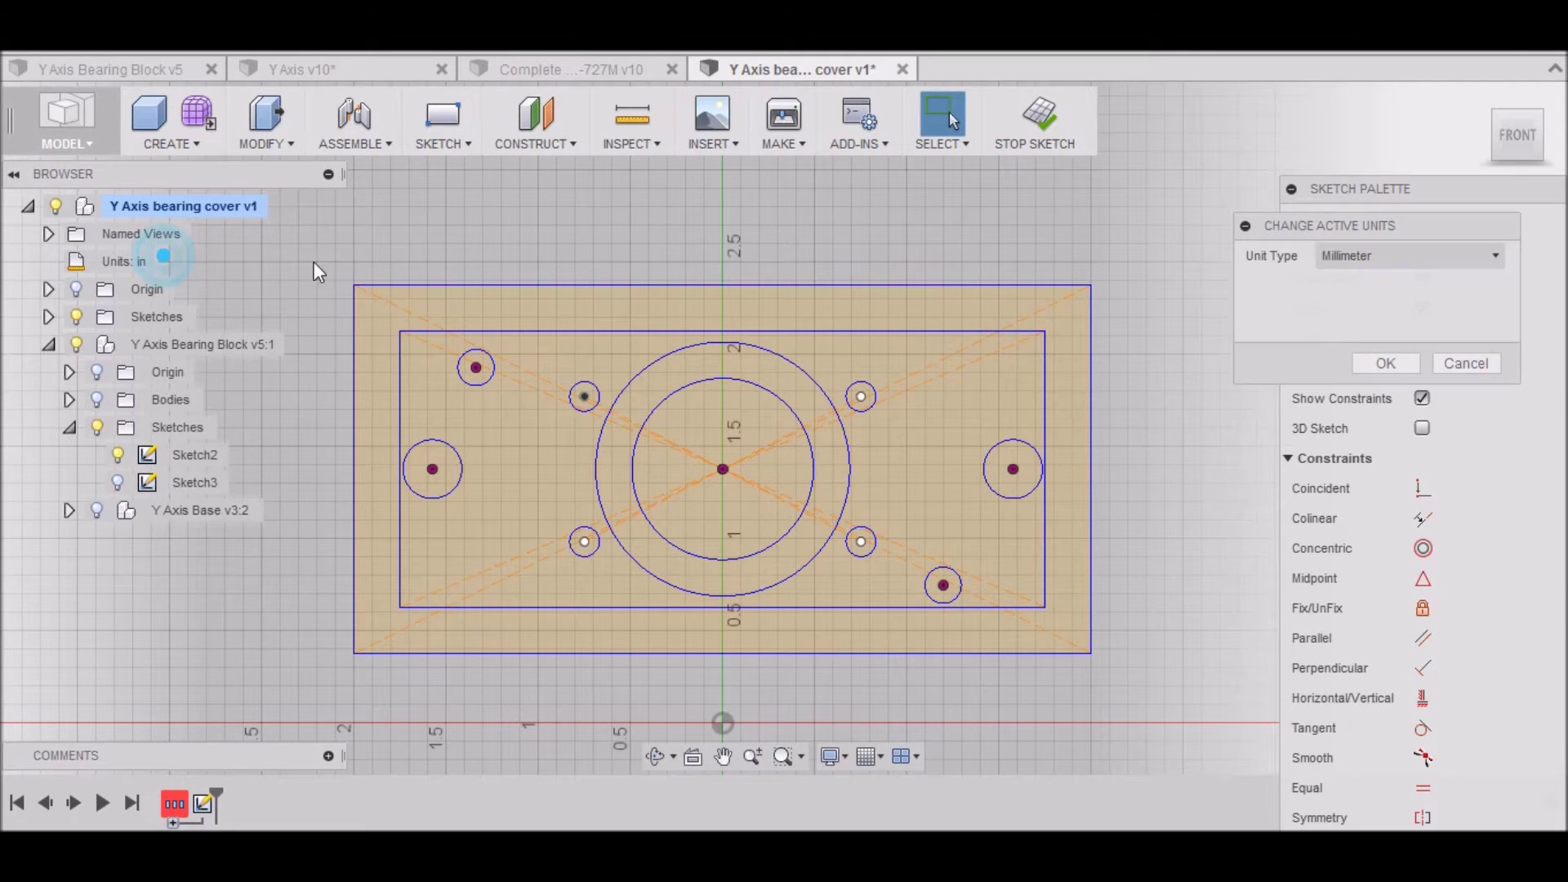
left_click(1384, 362)
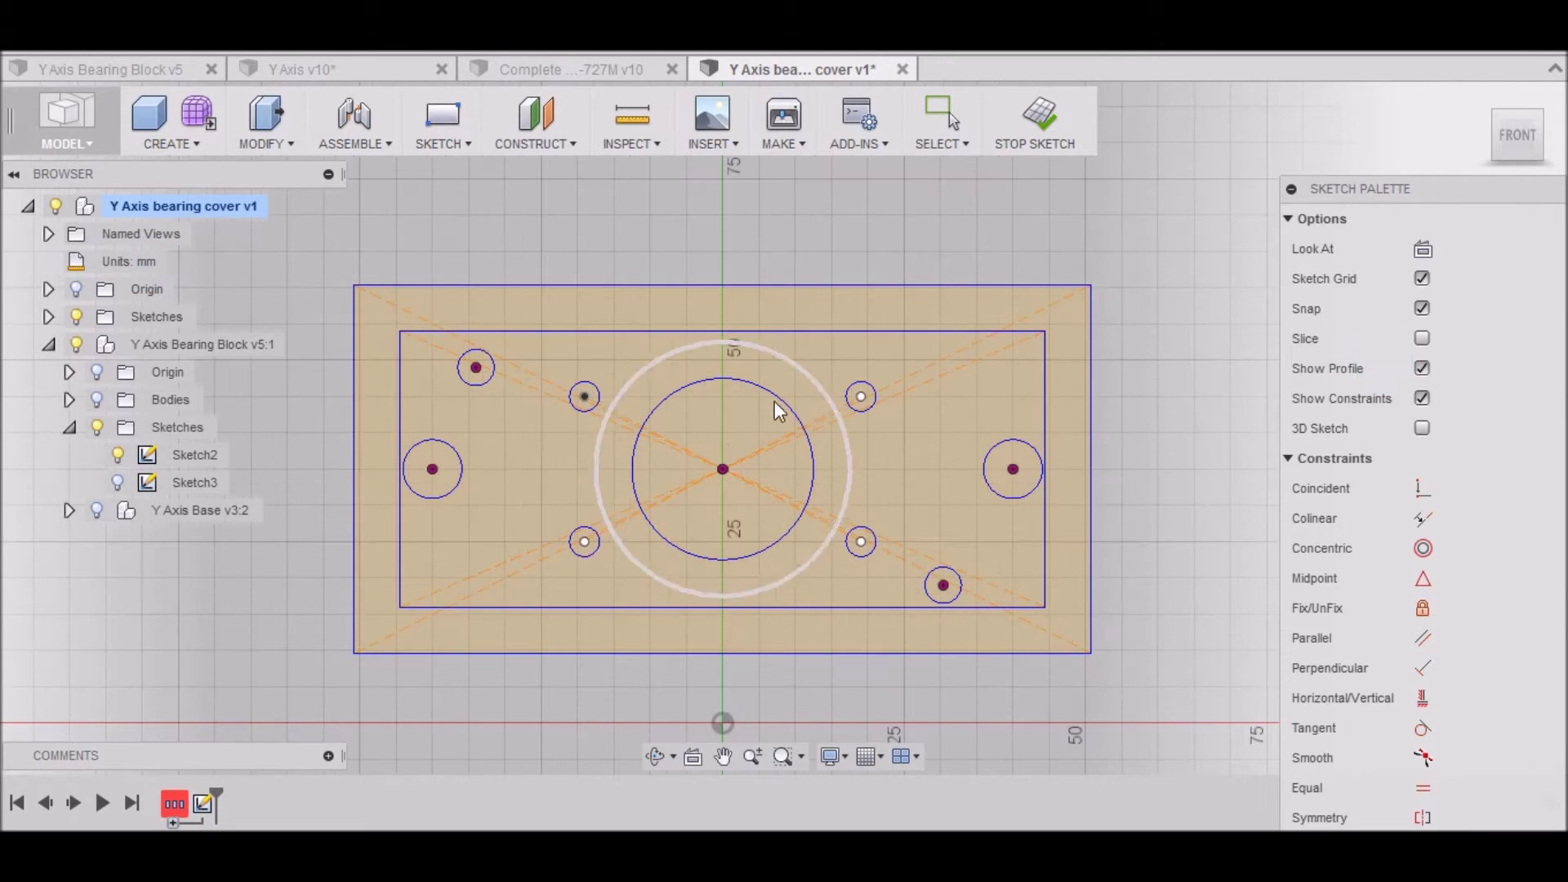
Draw a 50.8 mm diameter circle centred on the sketch origin.
key("c")
left_click(722, 469)
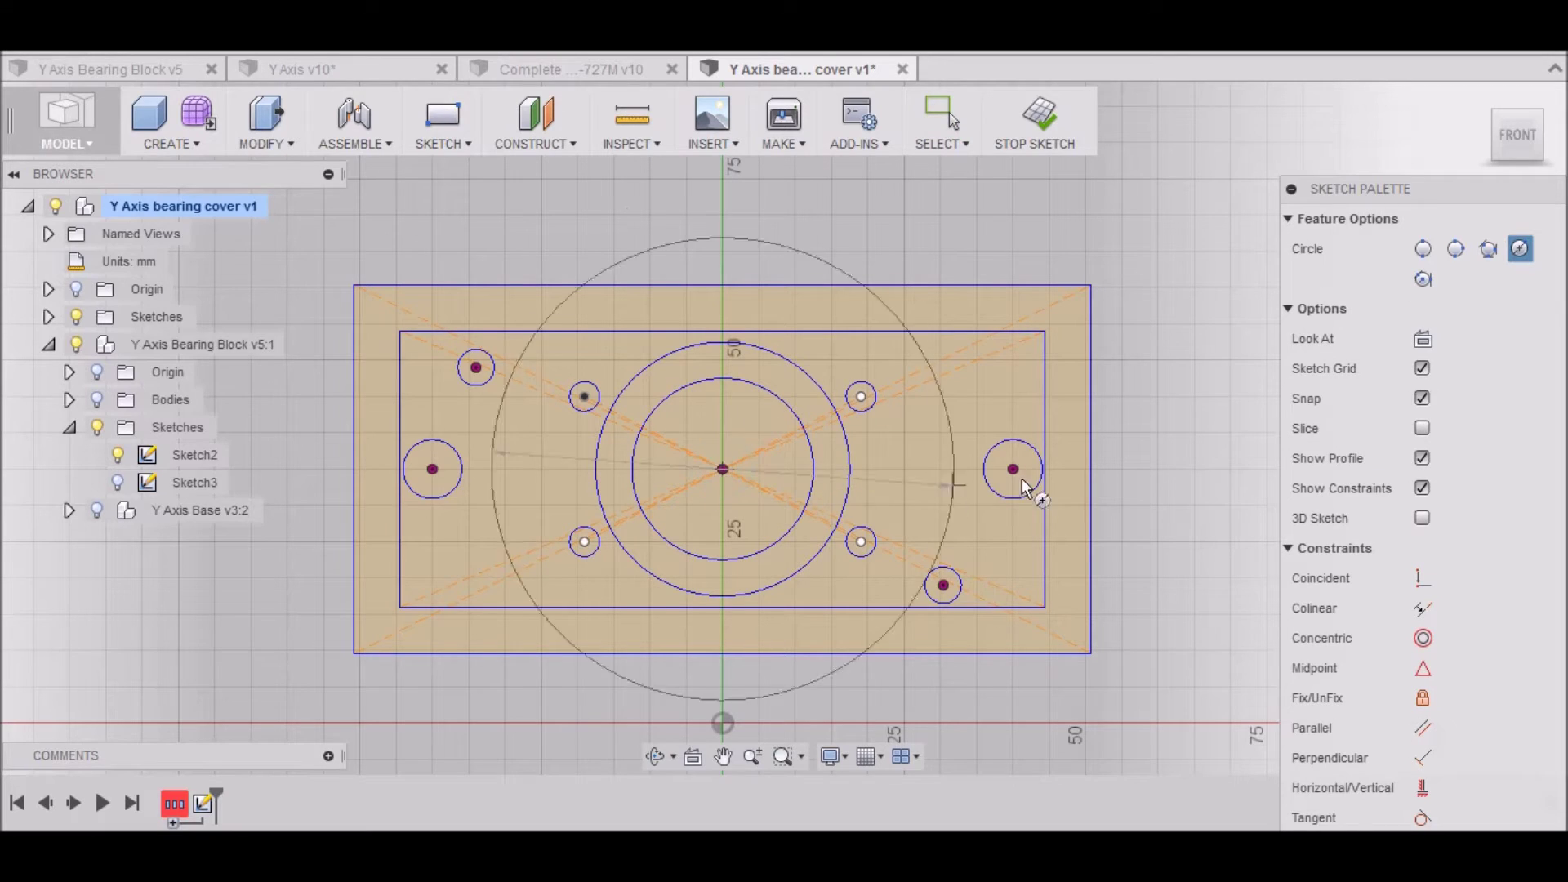
type("50")
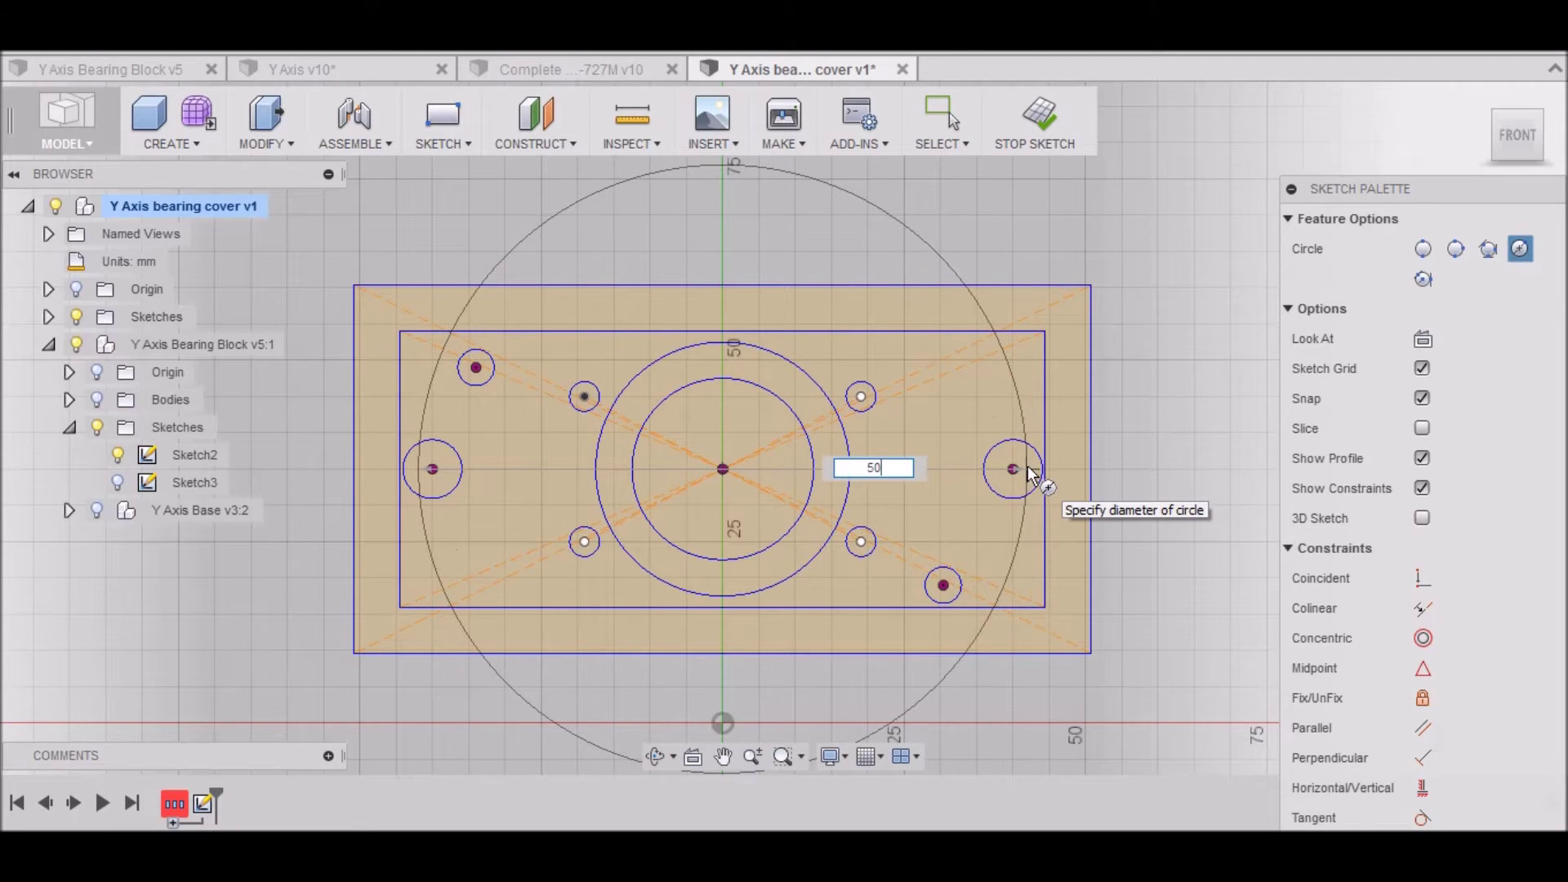
type(".8")
key("Tab")
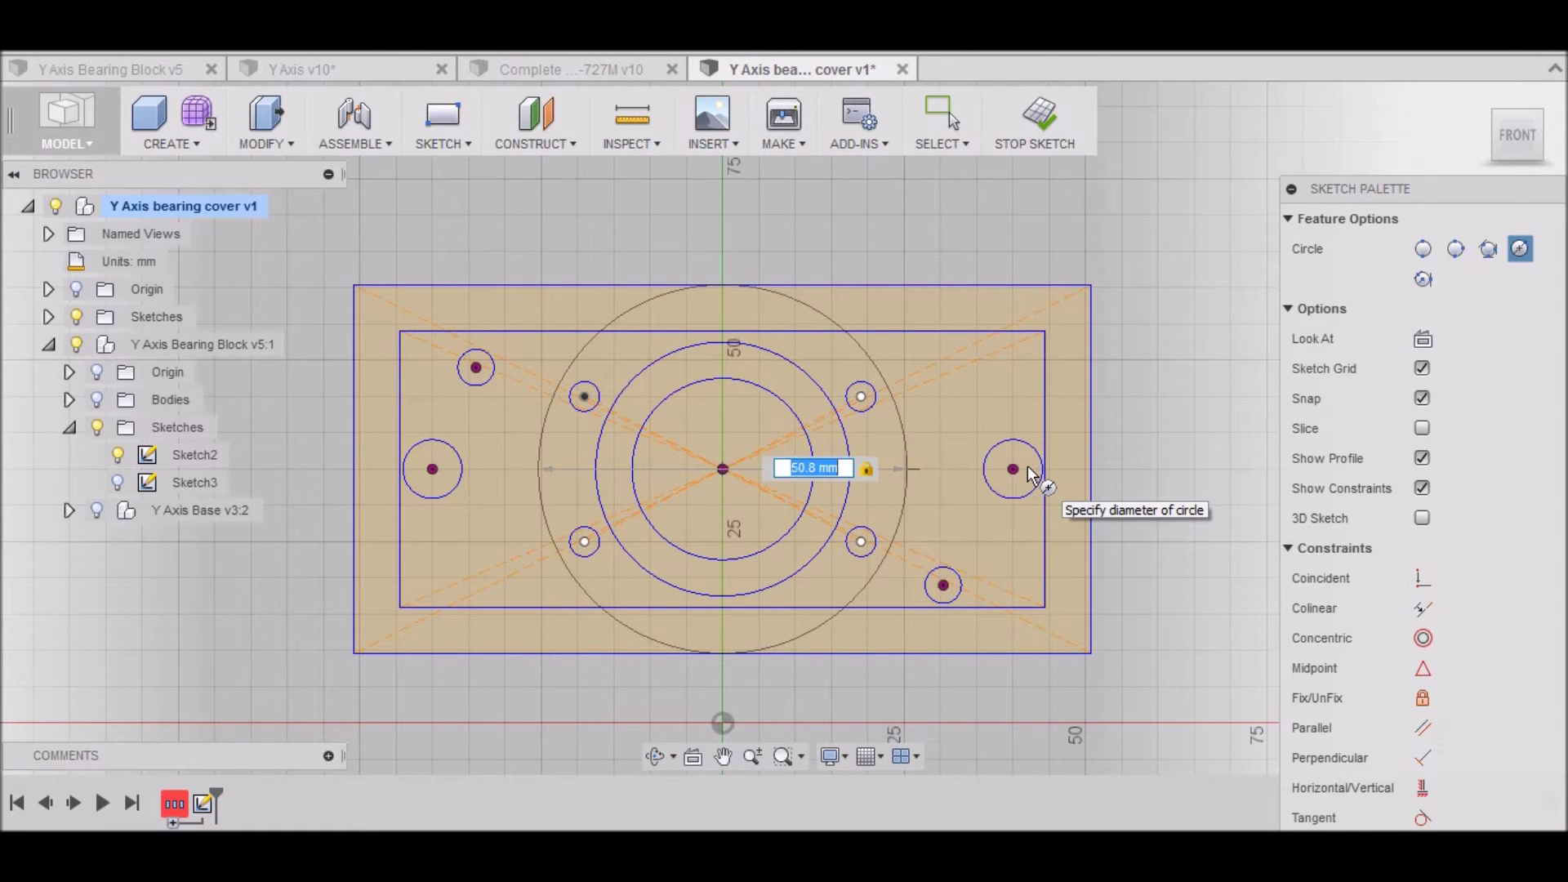
key("Return")
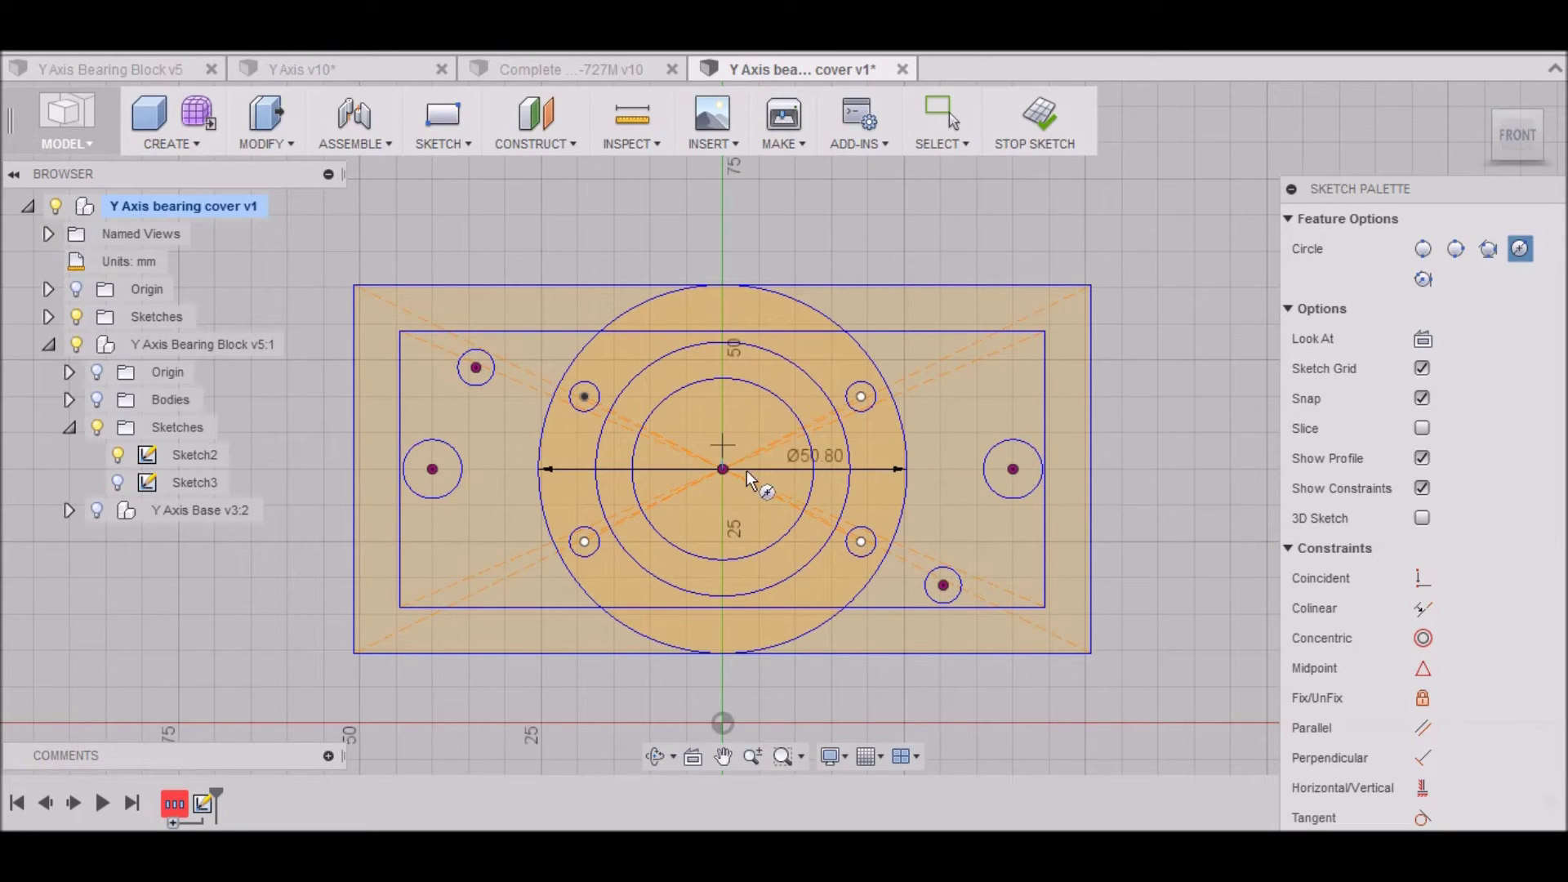
Add 35 mm and 25 mm diameter circles at the same centre.
left_click(722, 469)
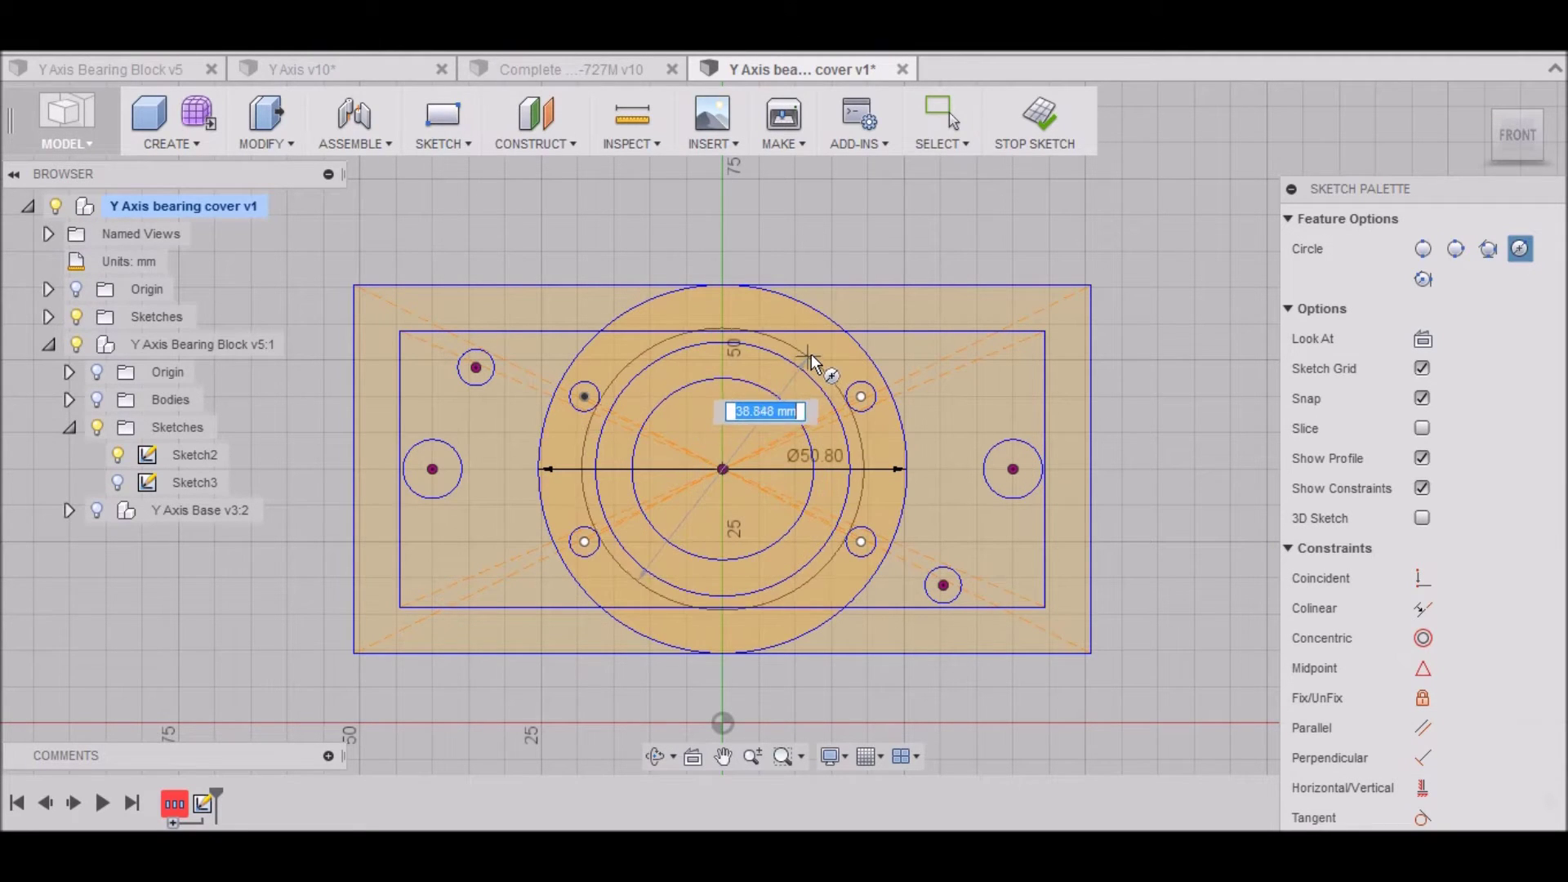
type("35.")
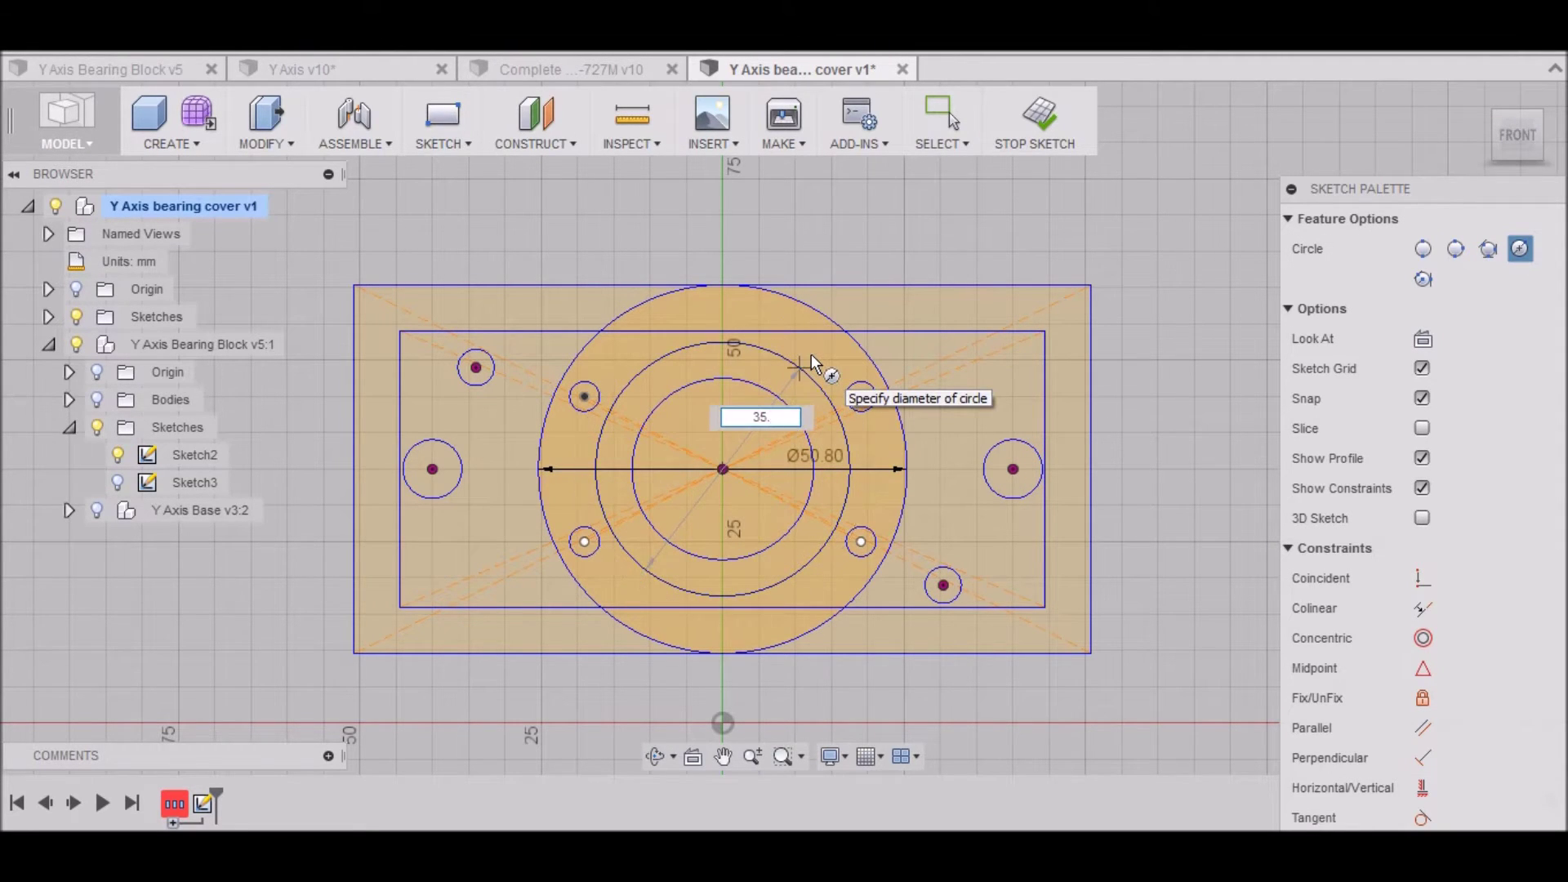
left_click(811, 356)
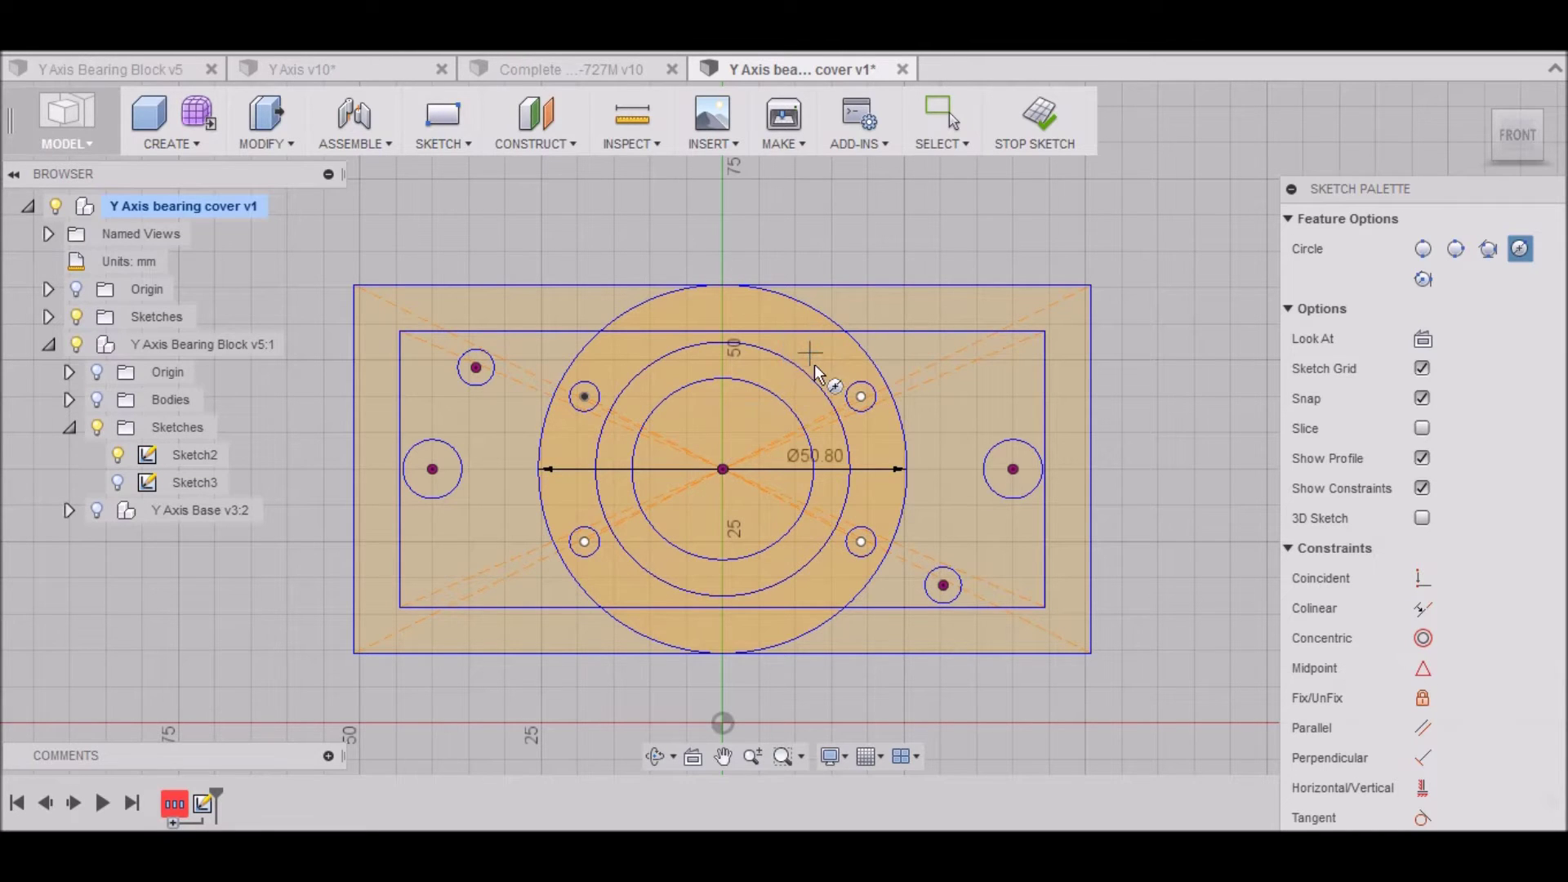
left_click(724, 471)
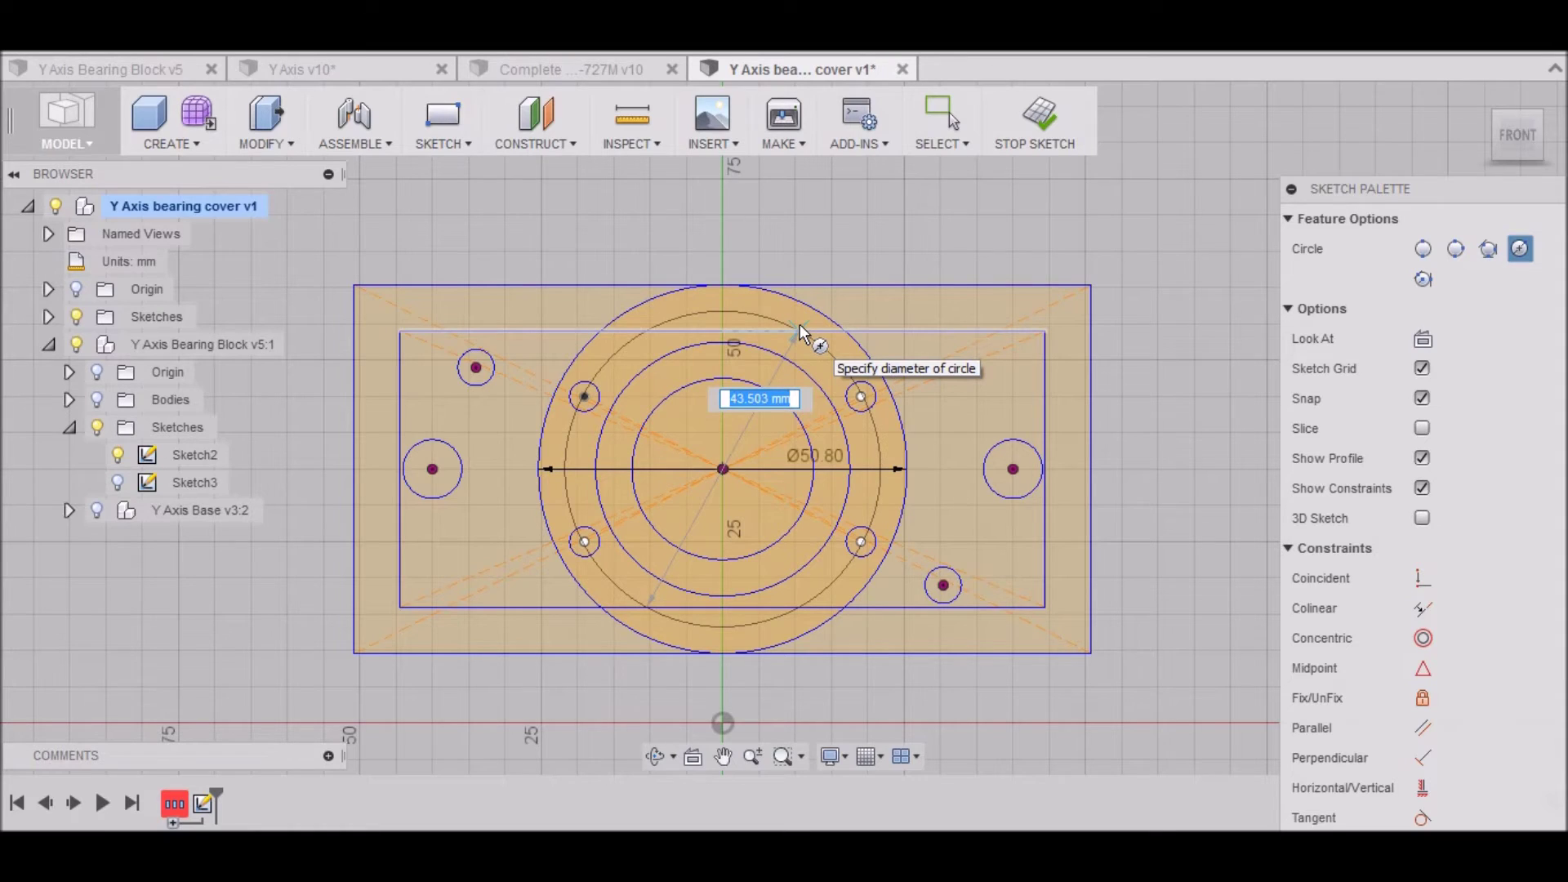
type("25.")
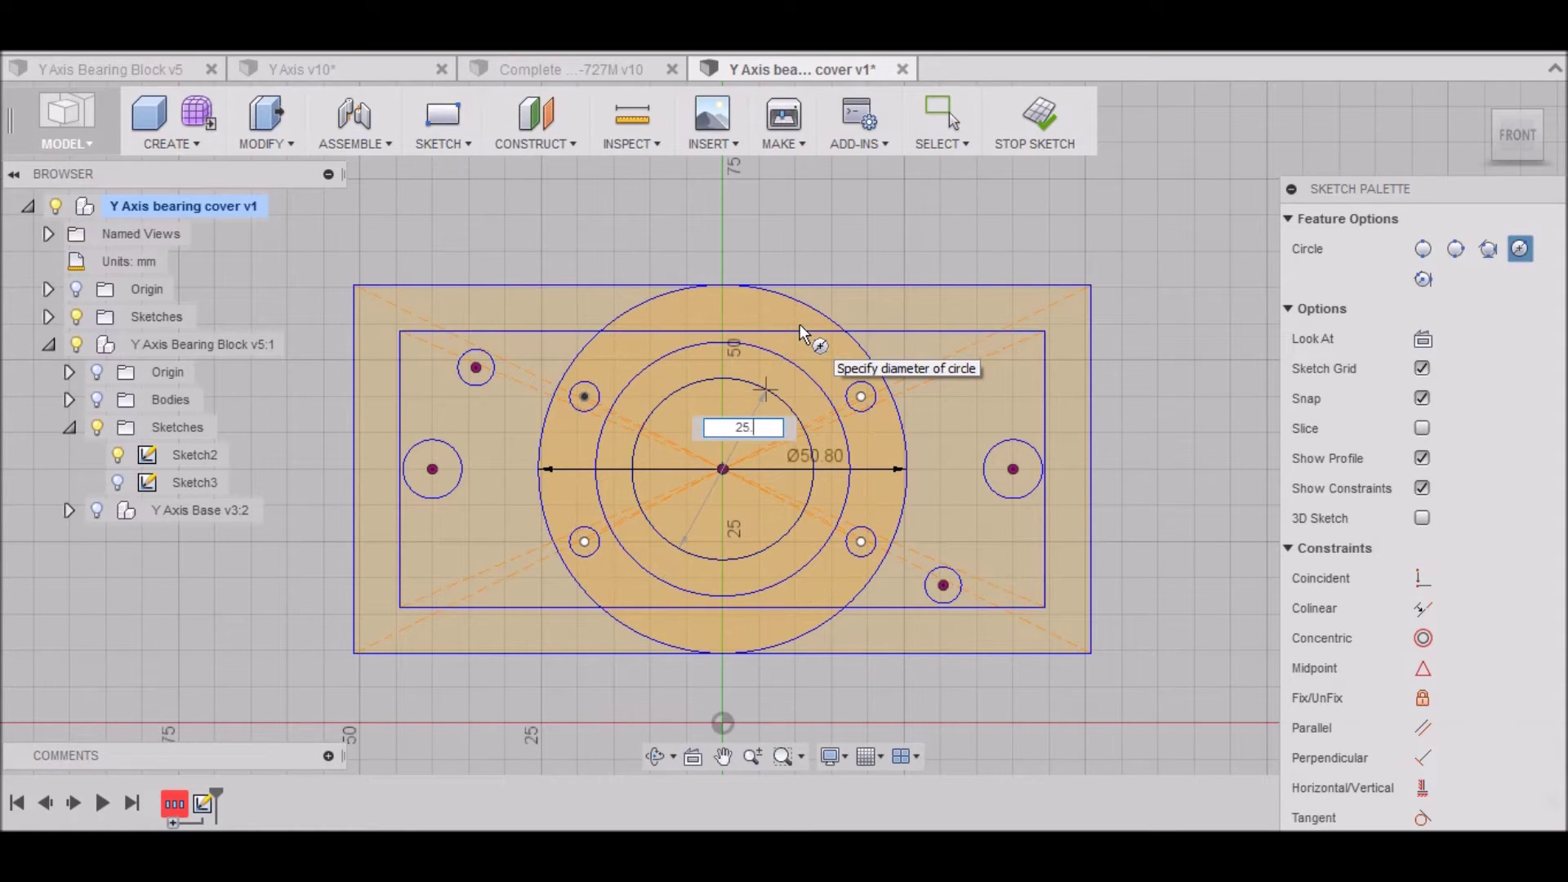
key("Tab")
key("Return")
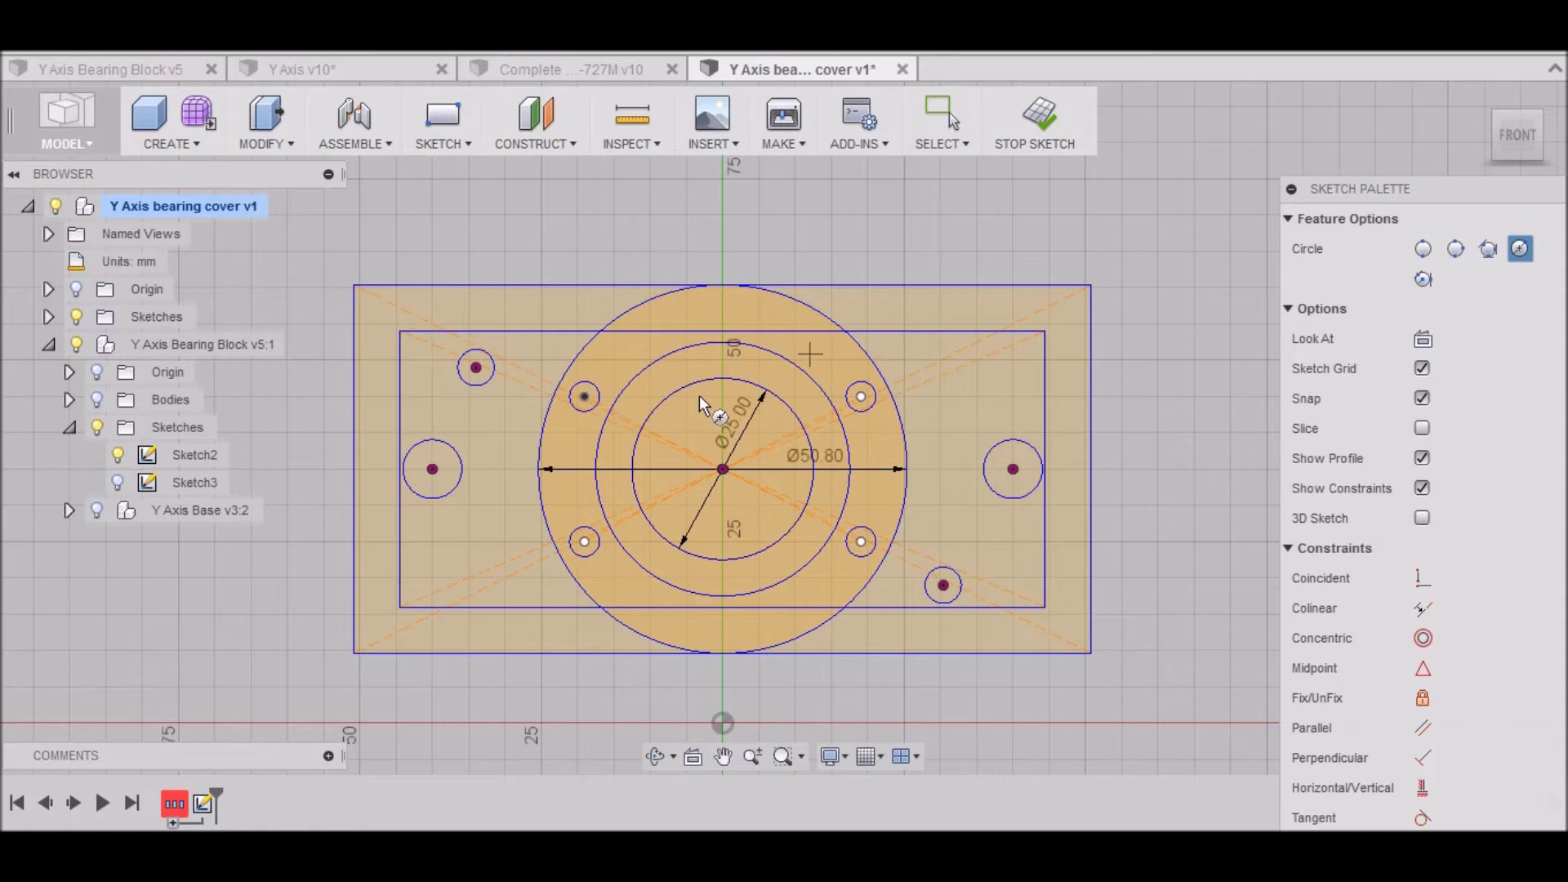
scroll(595, 445, "up", 3)
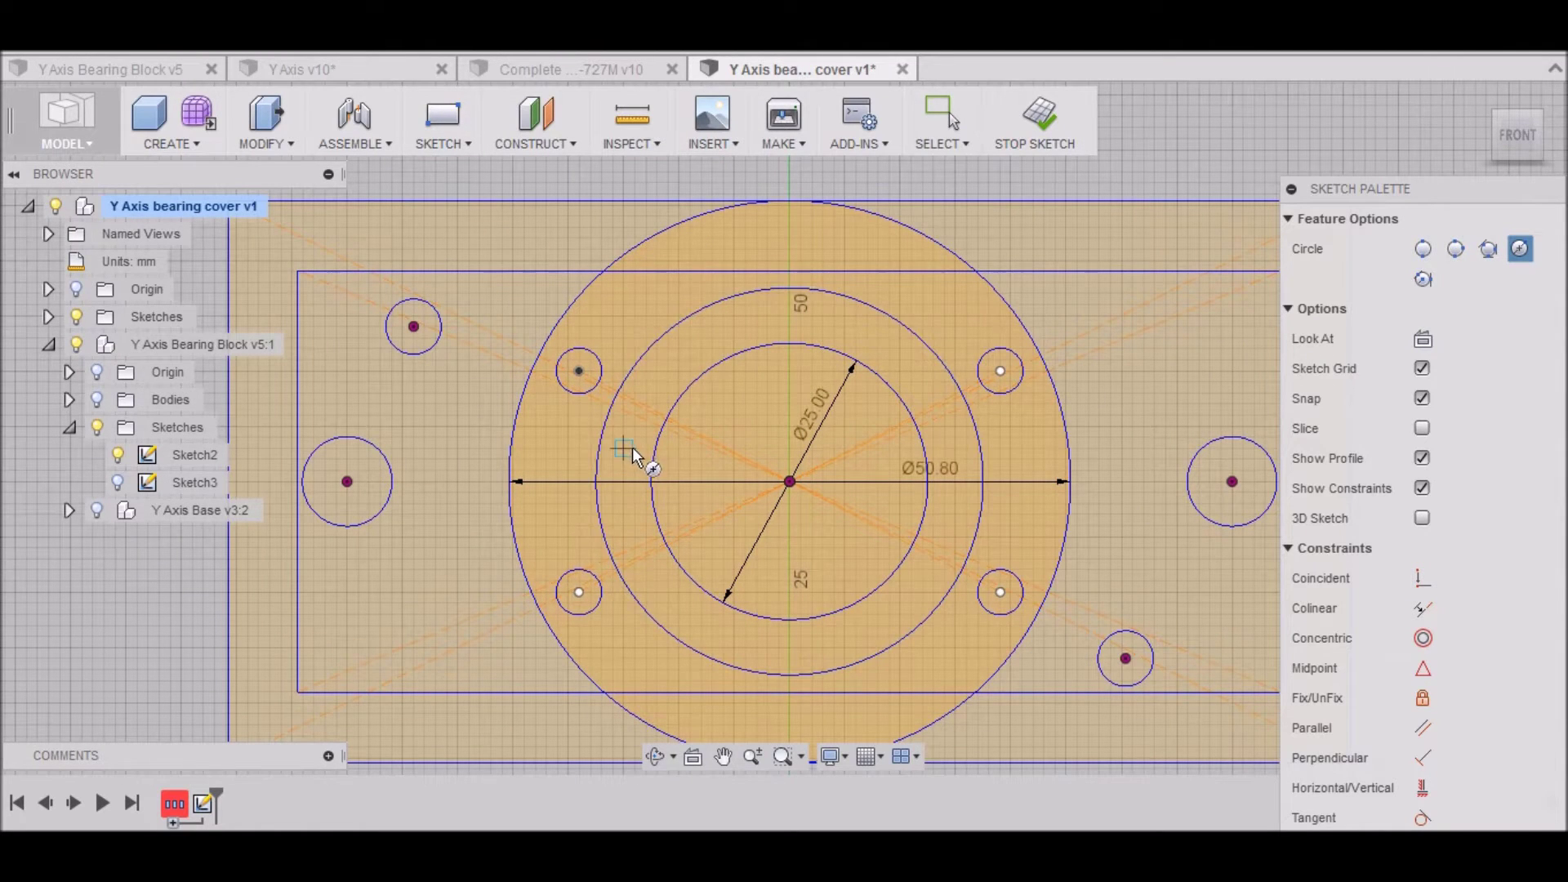
Draw a 4.1 mm circle on the upper-left hole and top and bottom horizontal lines across the 50.8 mm circle.
left_click(579, 372)
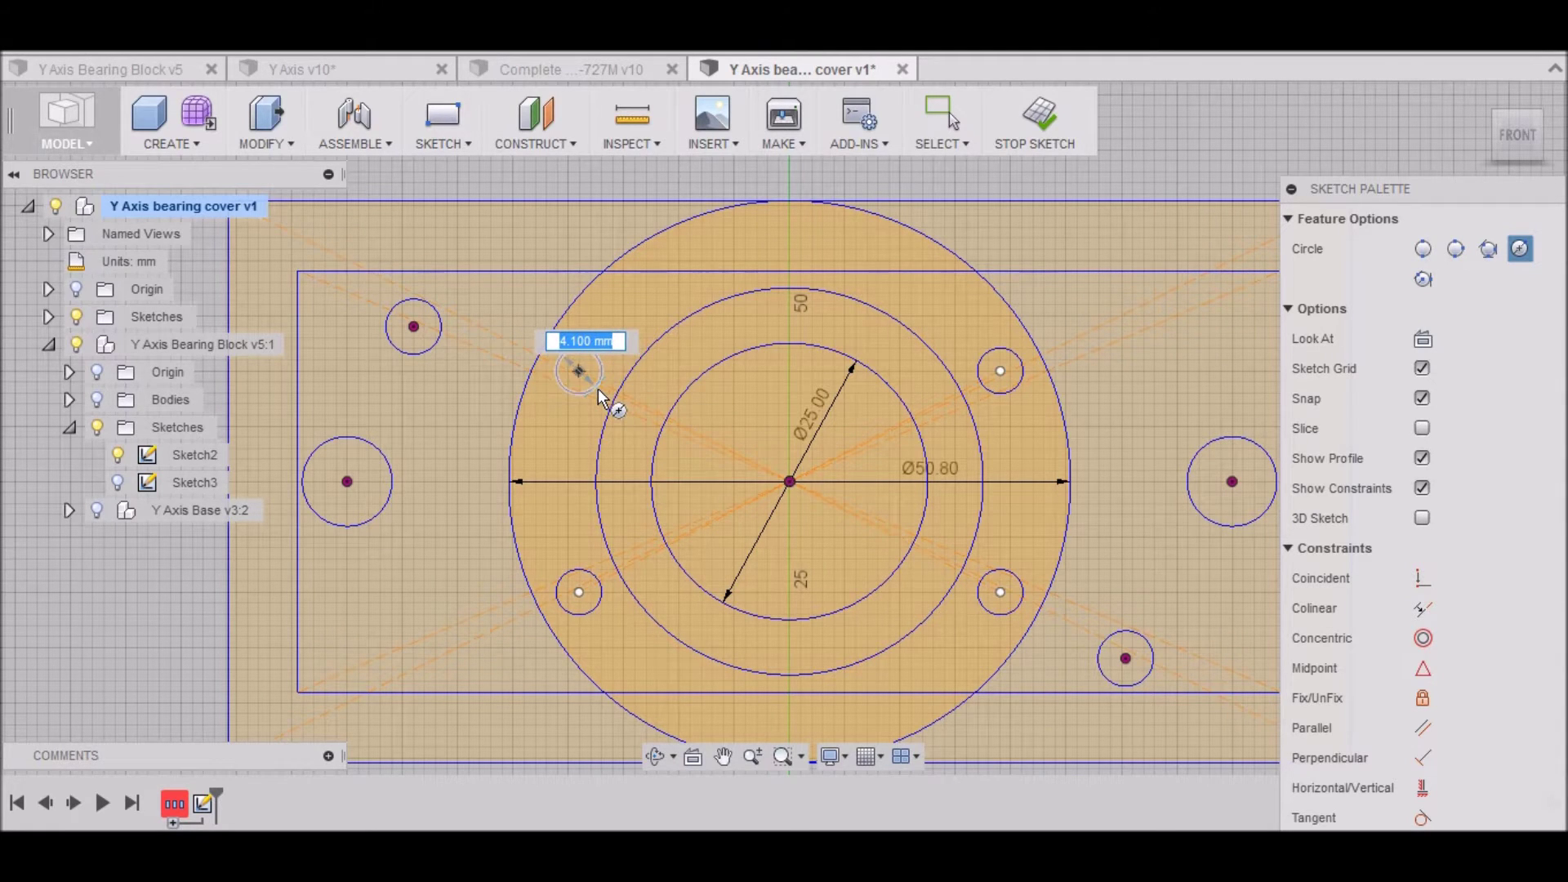
left_click(599, 395)
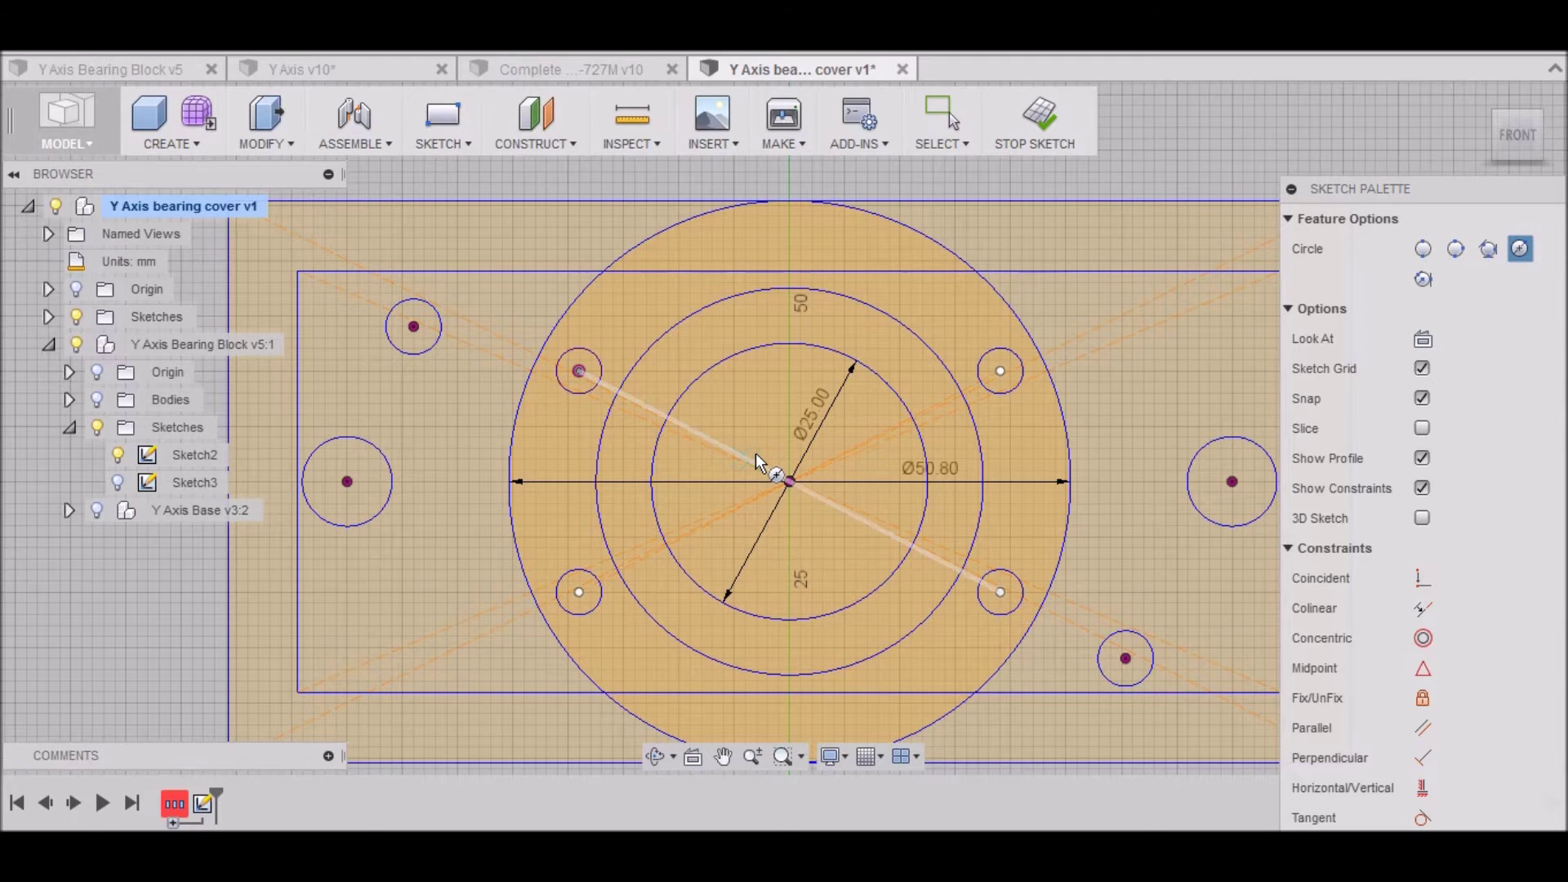
key("l")
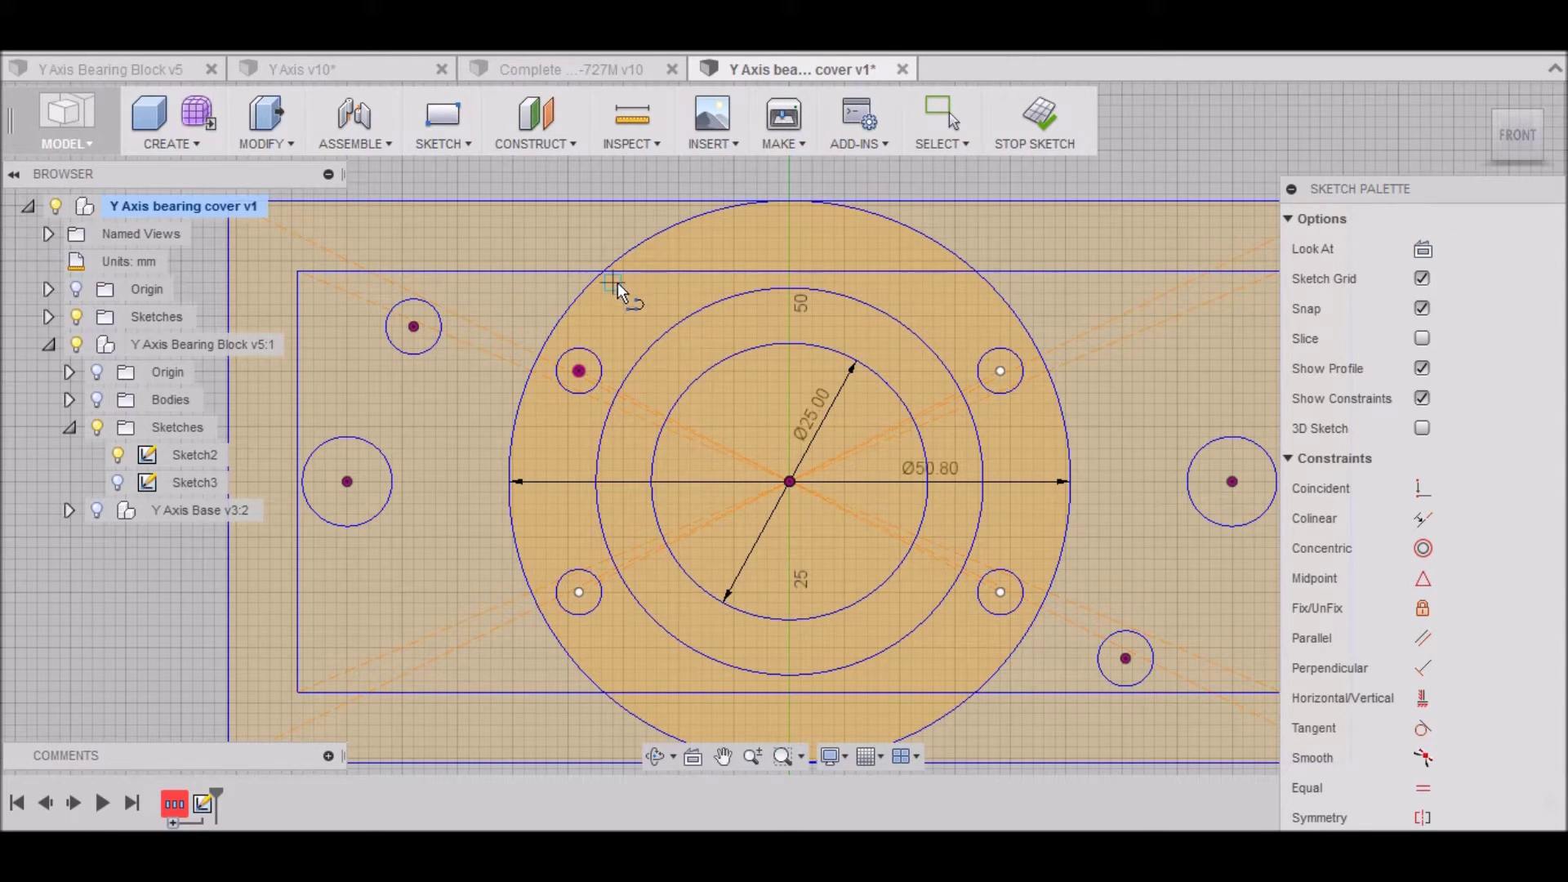
left_click(593, 281)
left_click(990, 282)
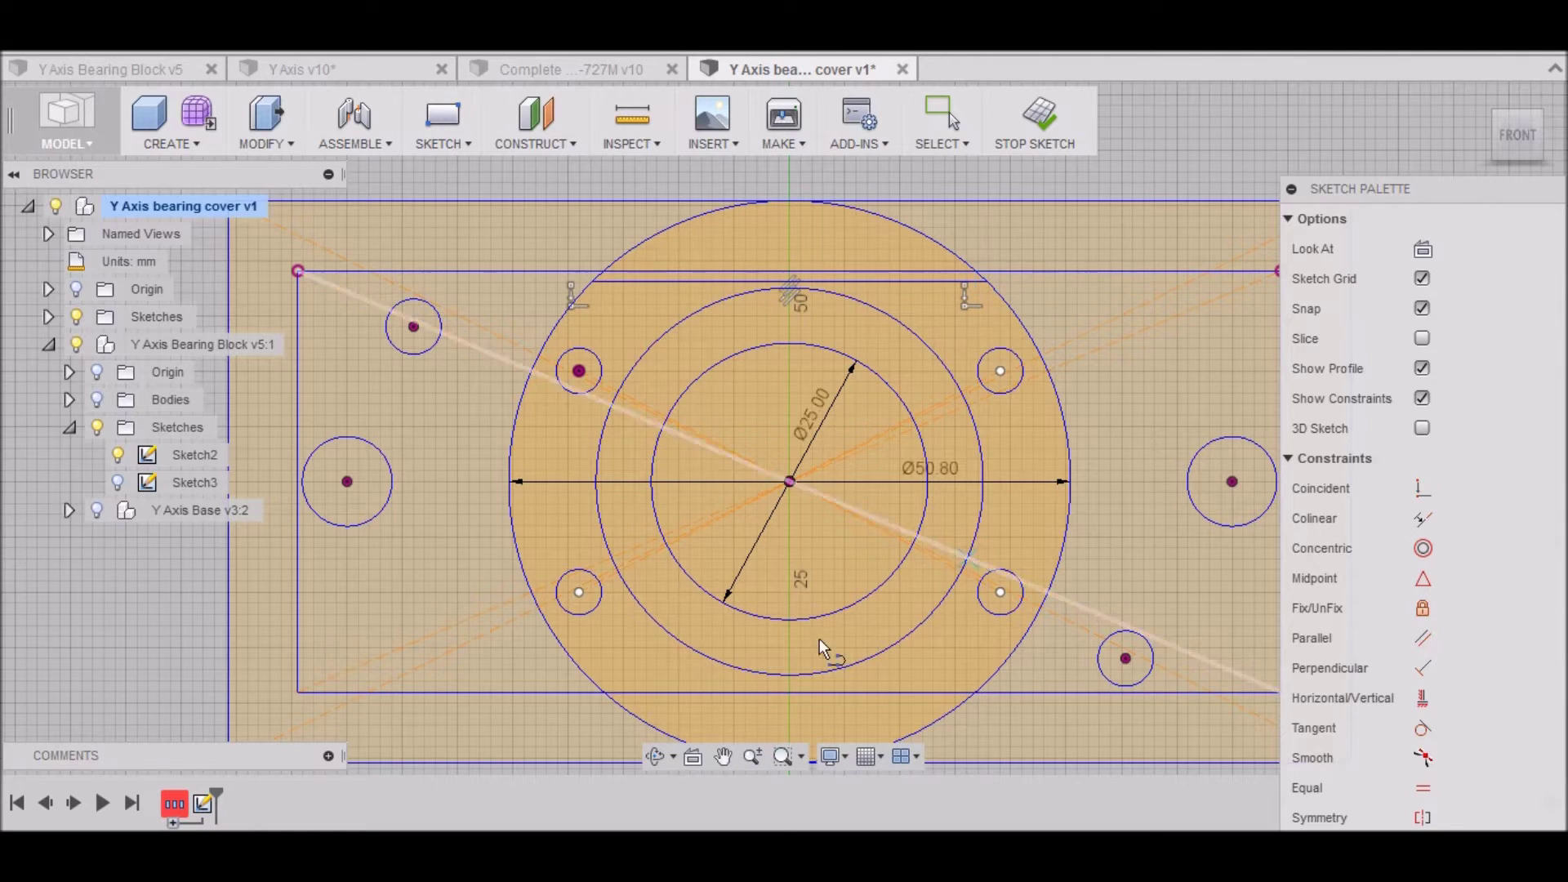
left_click(596, 685)
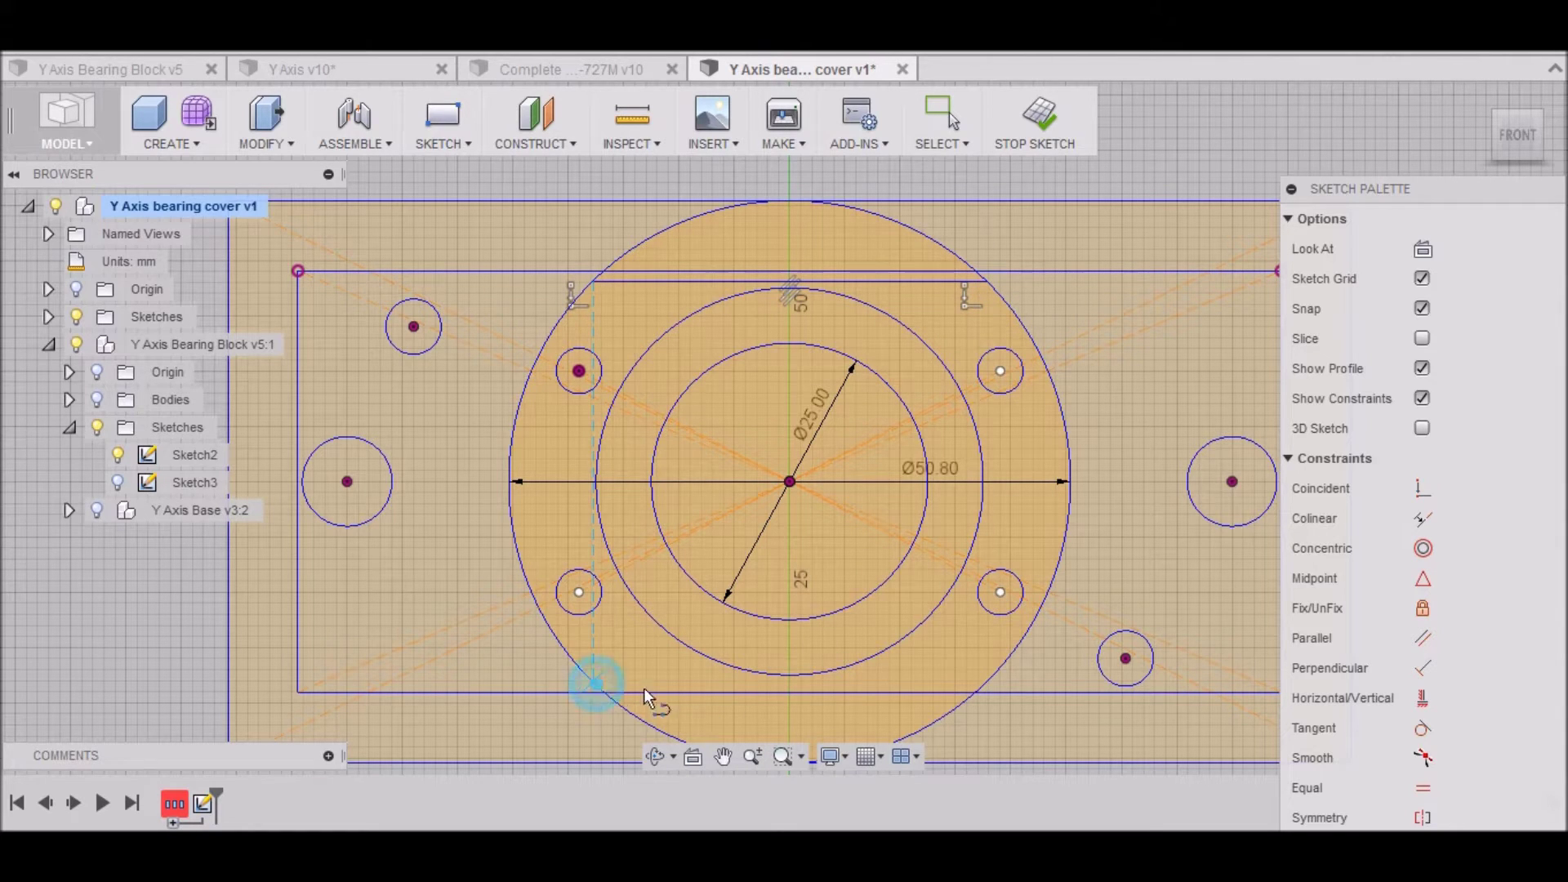
double_click(991, 678)
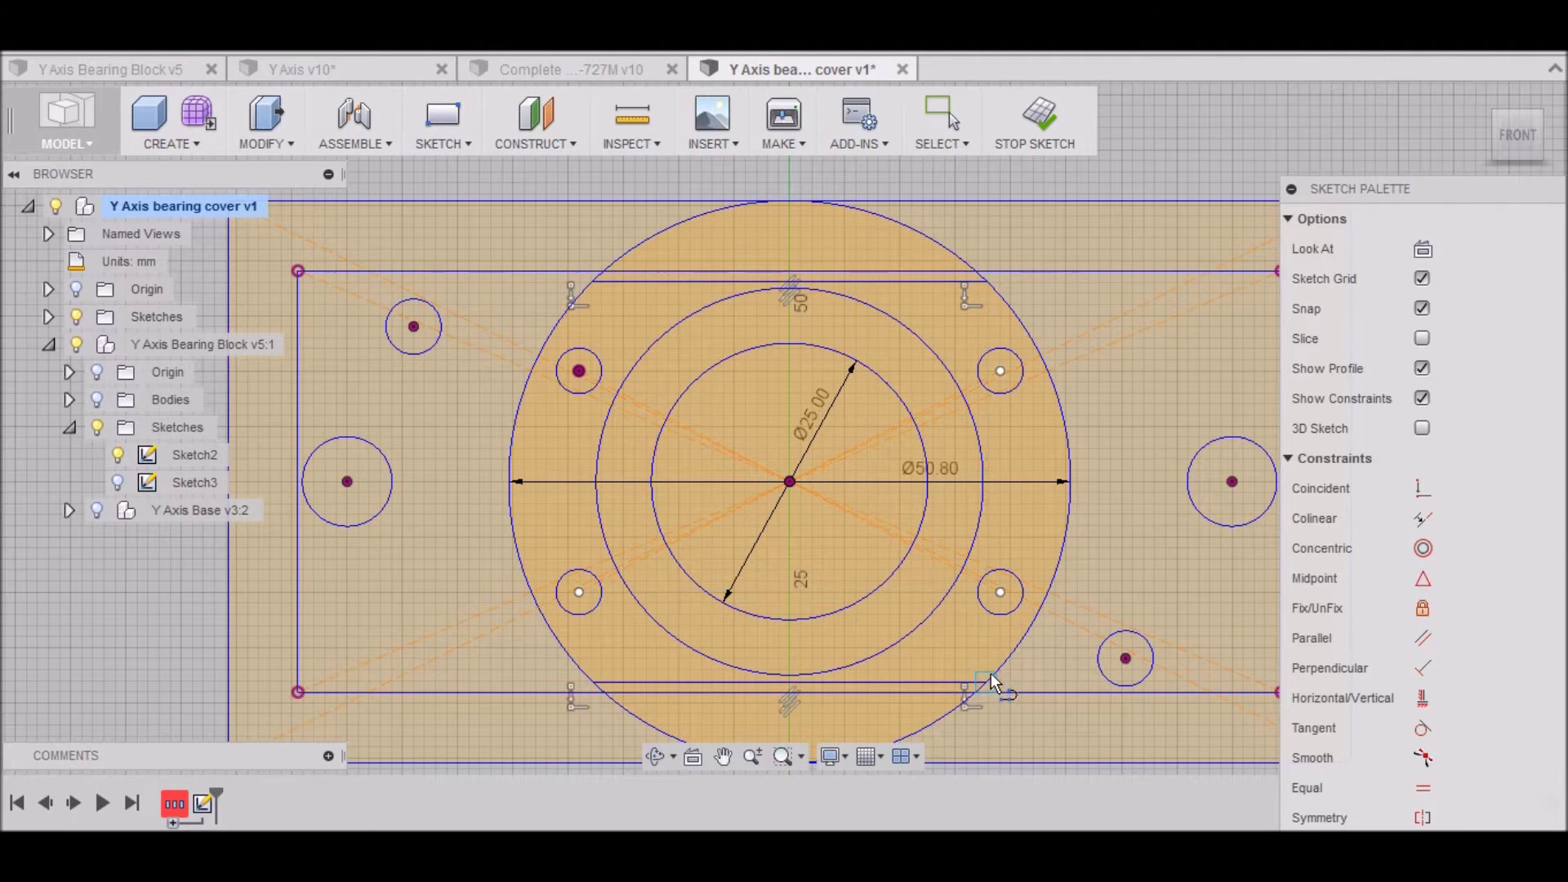
Trim the outer circle's top and bottom arcs and the small leftover corner arcs.
left_click(654, 230)
left_click(598, 274)
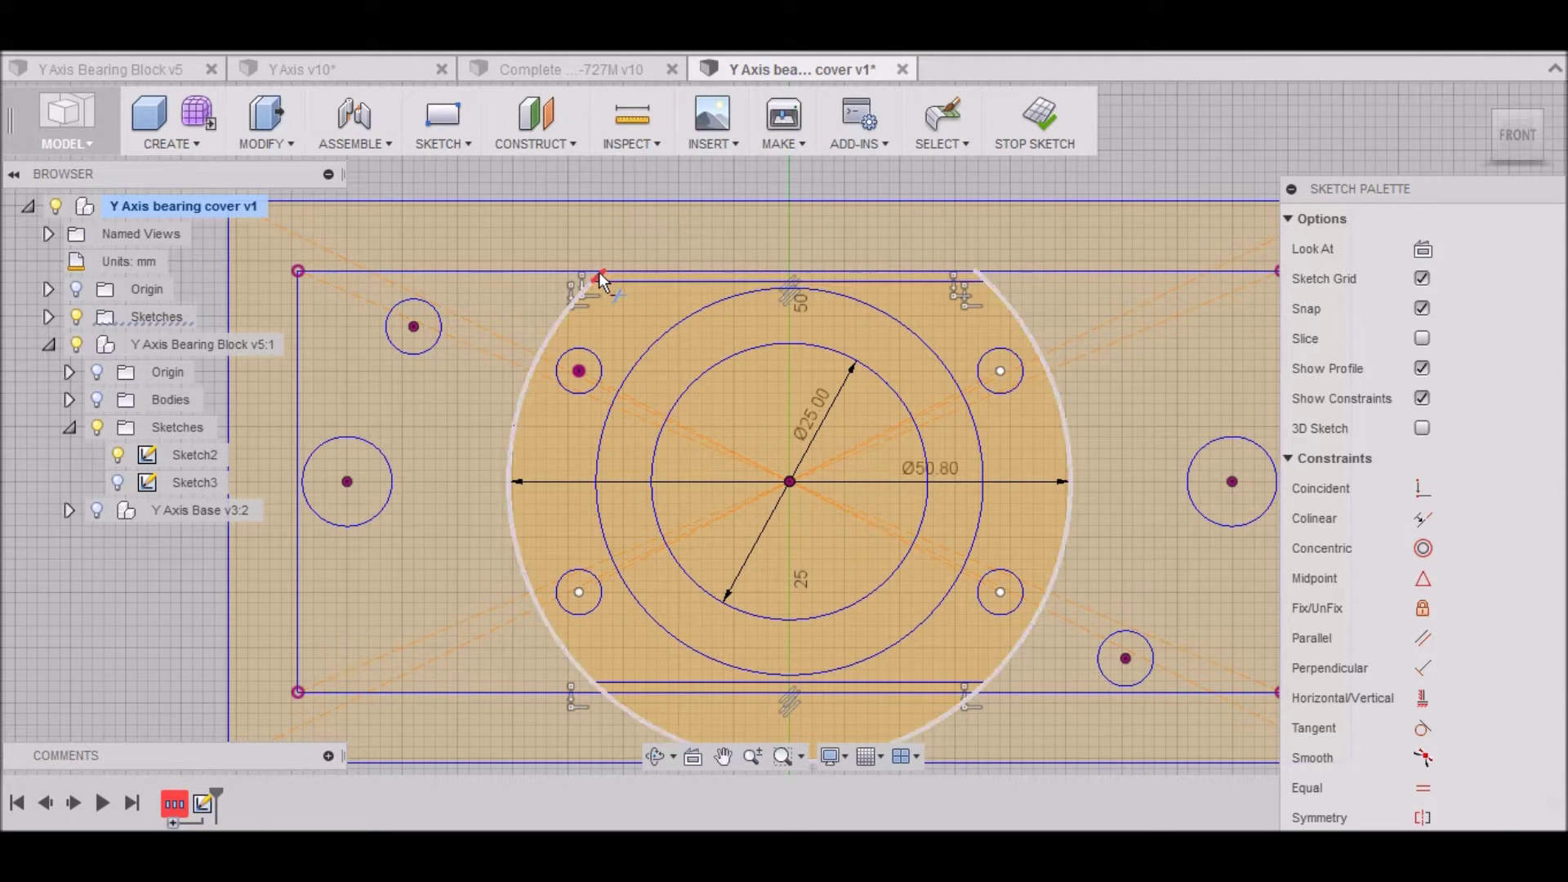
left_click(981, 276)
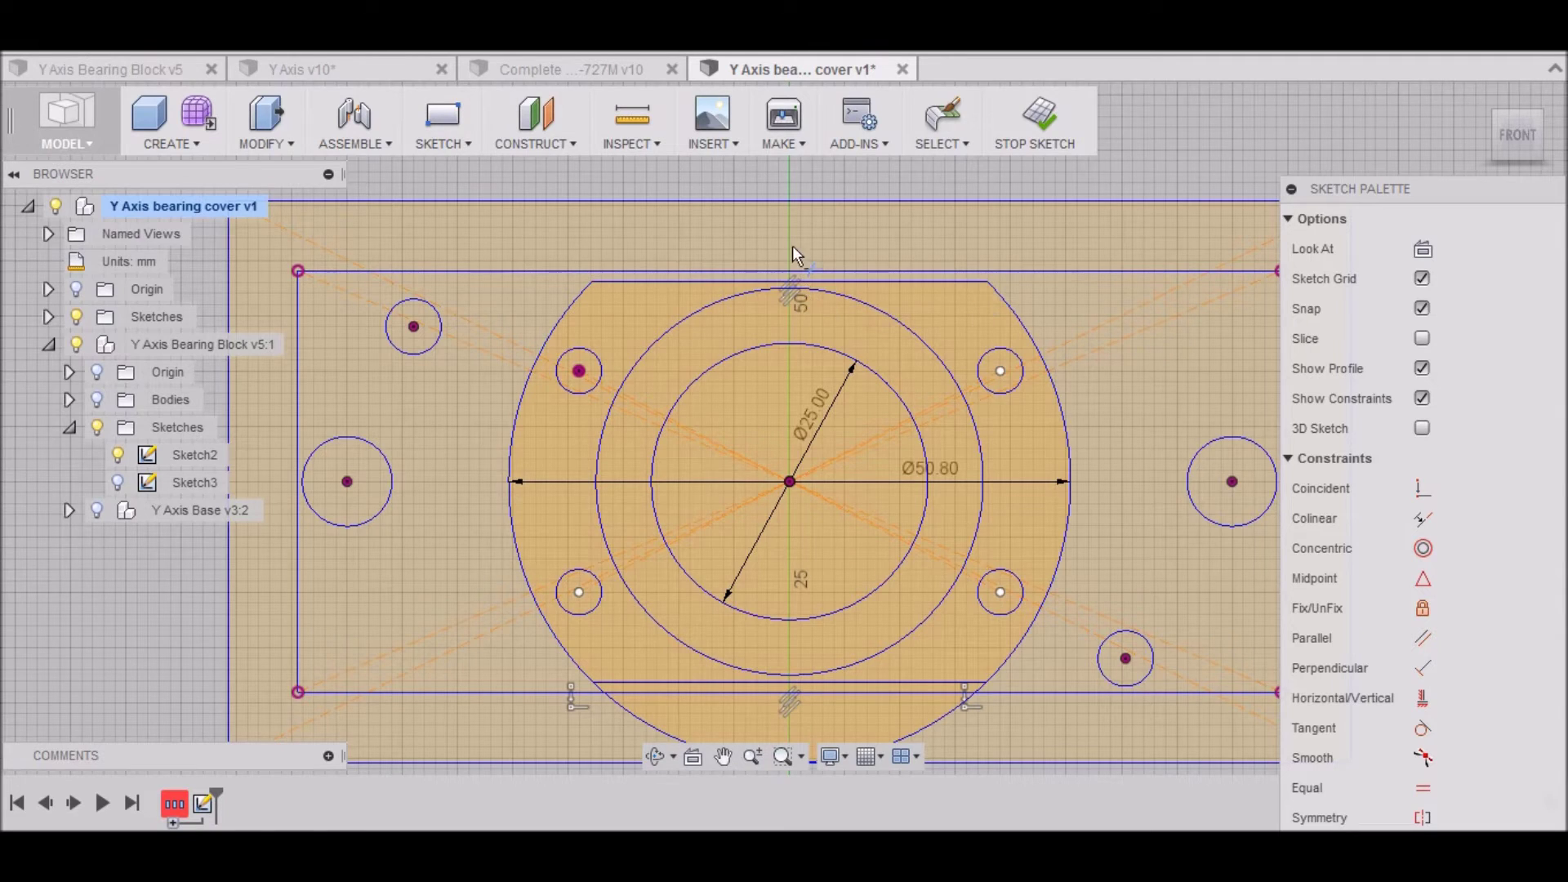
scroll(808, 192, "down", 2)
scroll(798, 518, "up", 5)
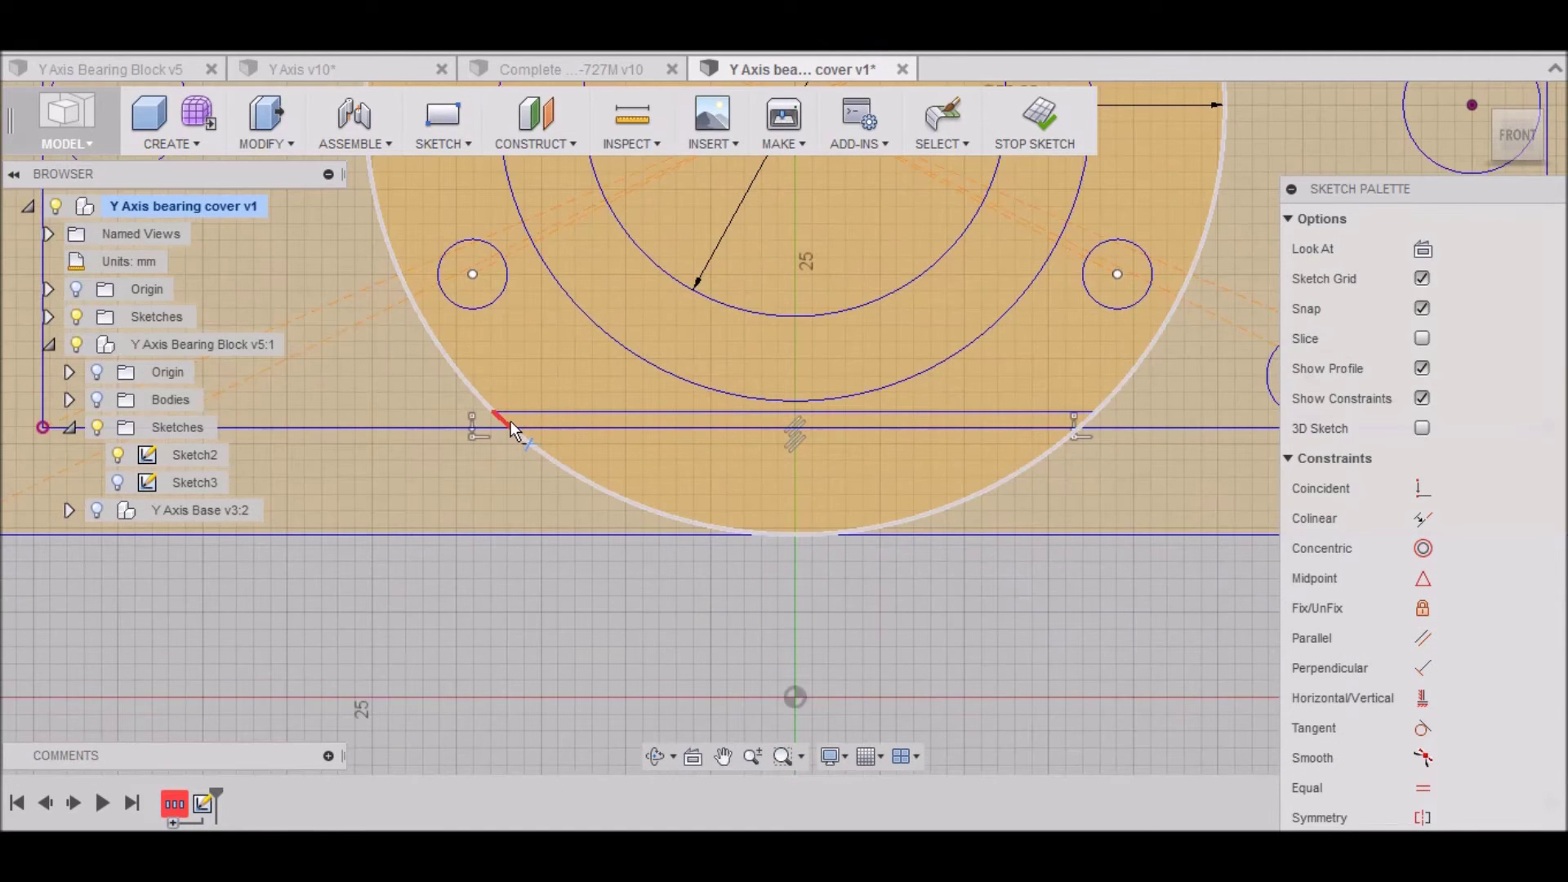
left_click(508, 423)
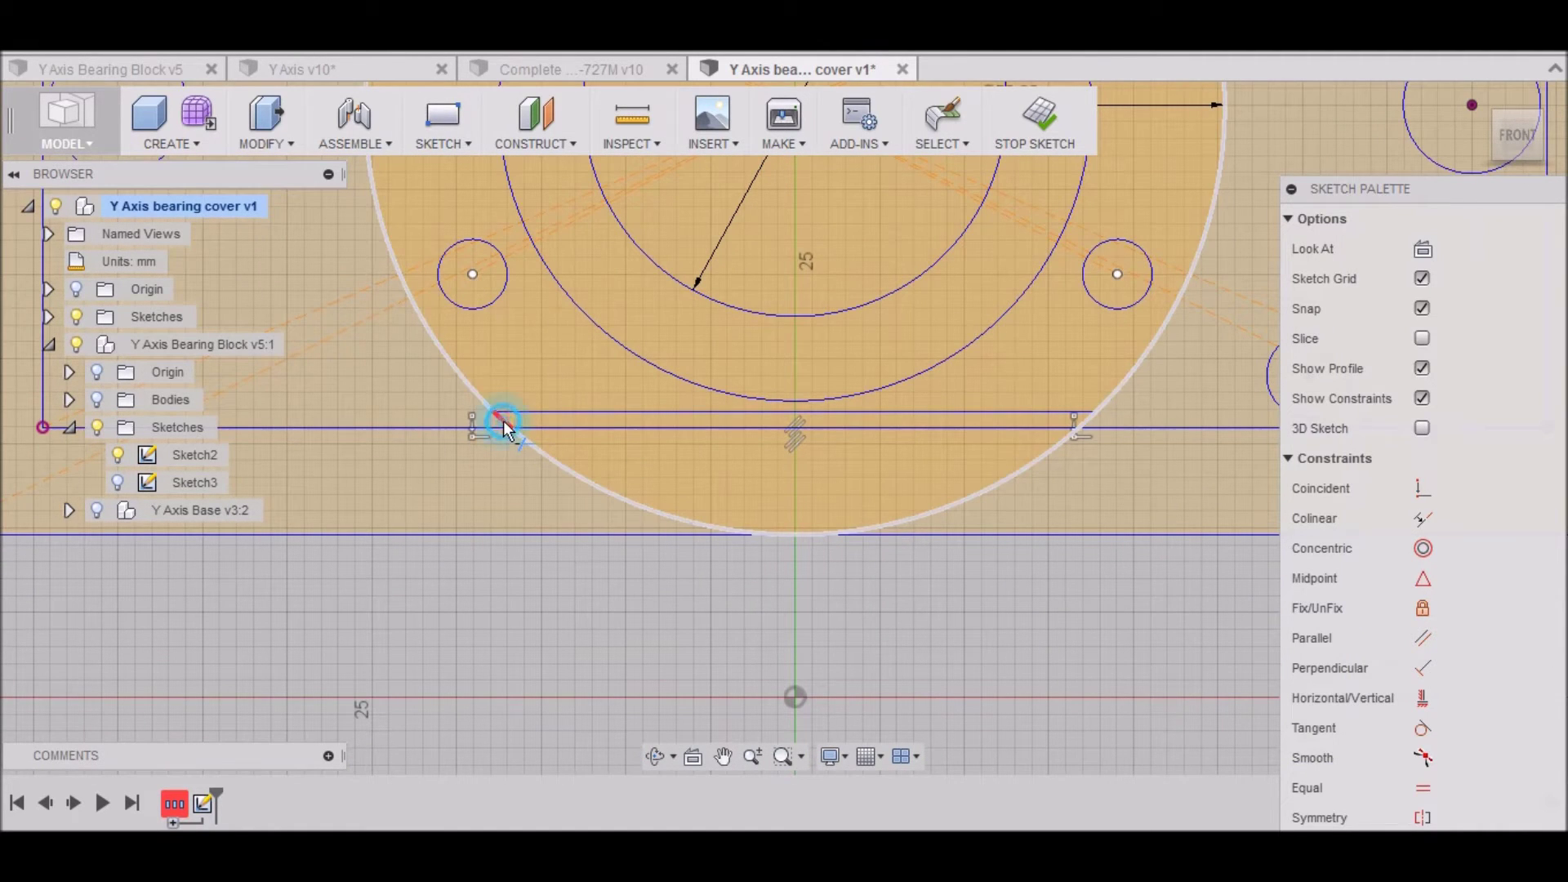
left_click(1089, 425)
left_click(1003, 467)
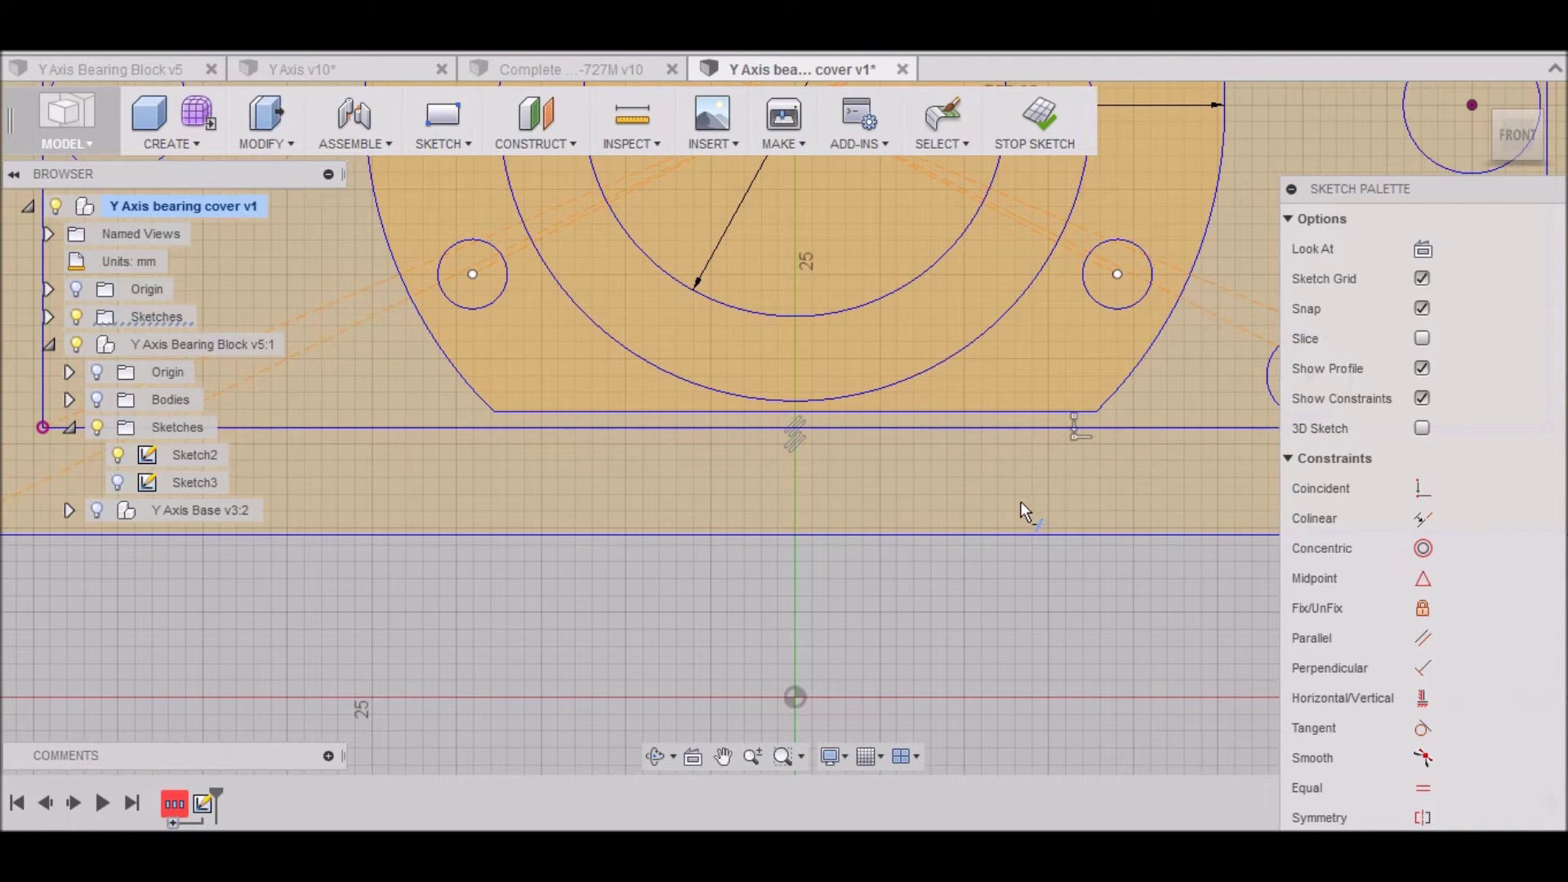
scroll(931, 596, "down", 5)
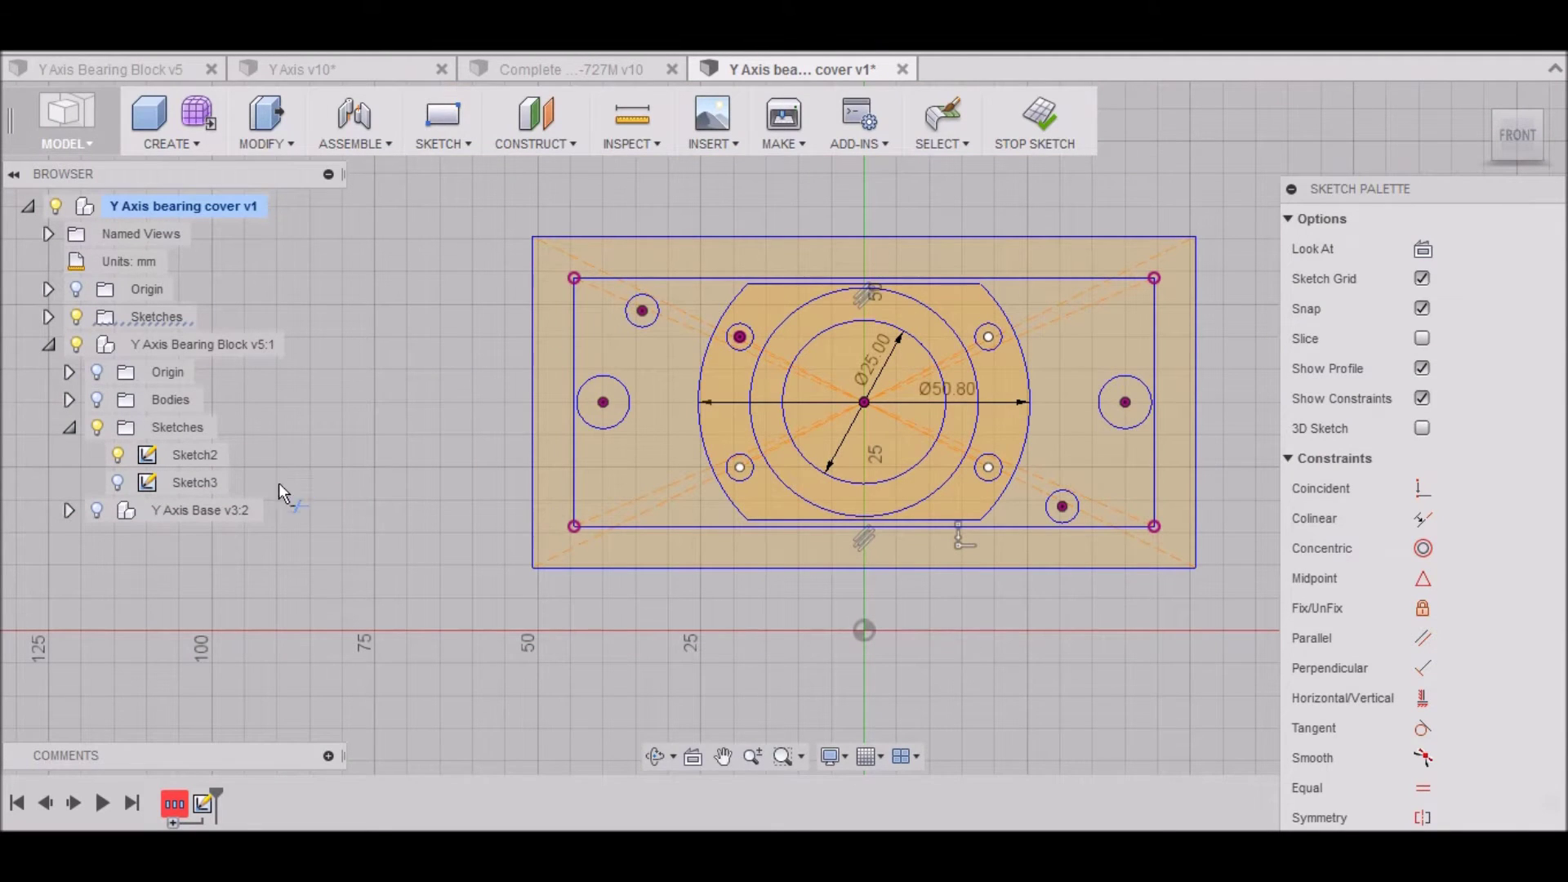
Briefly show Sketch2's rectangle and holes for reference, then hide Sketch2 again.
left_click(118, 455)
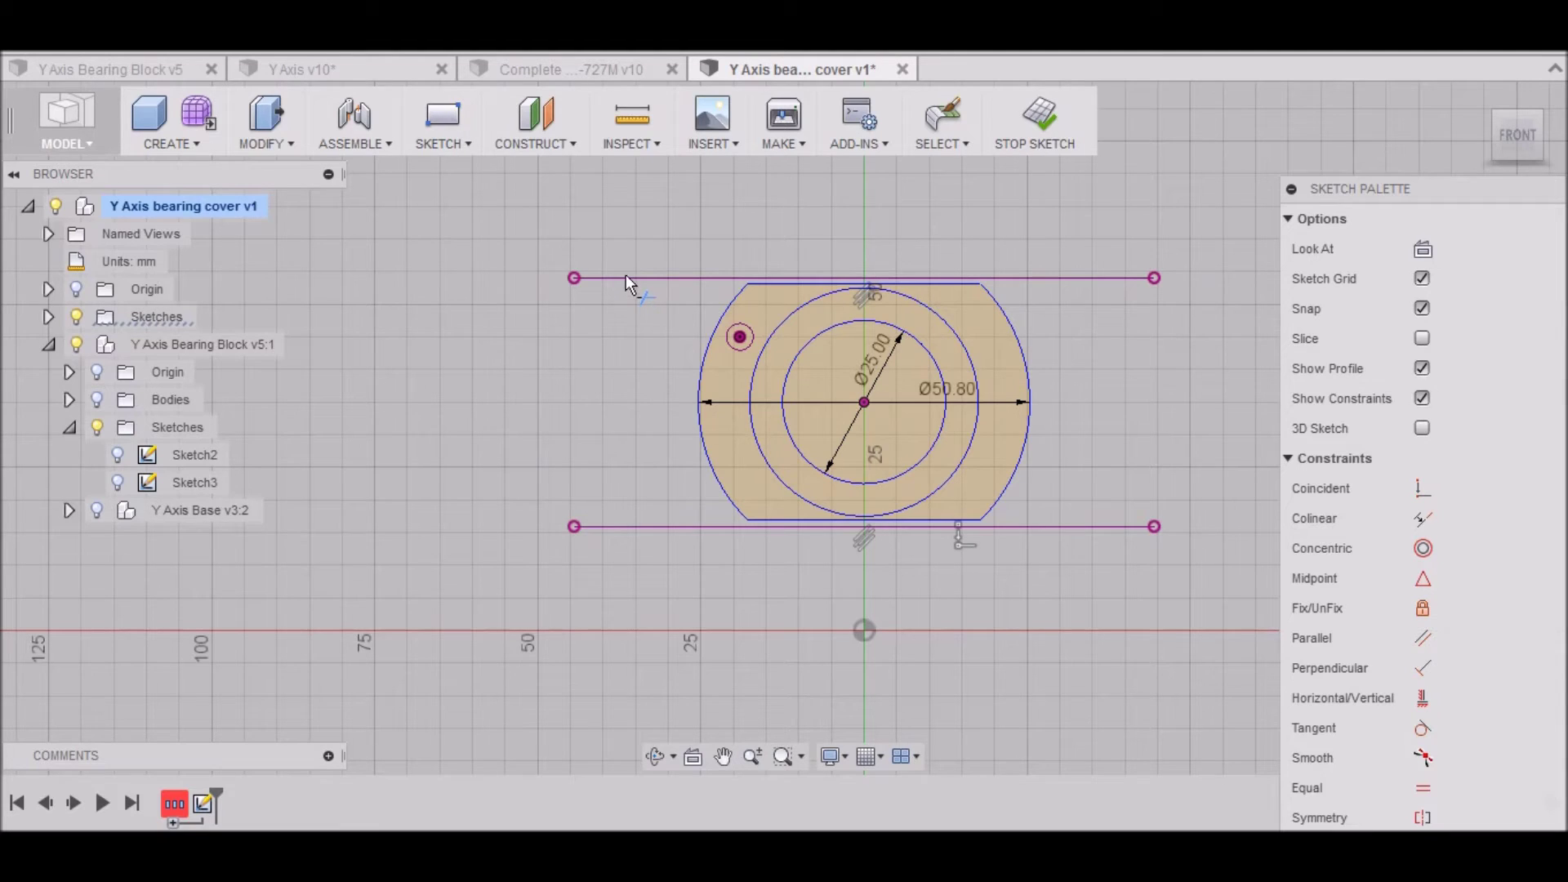
key("ctrl+z")
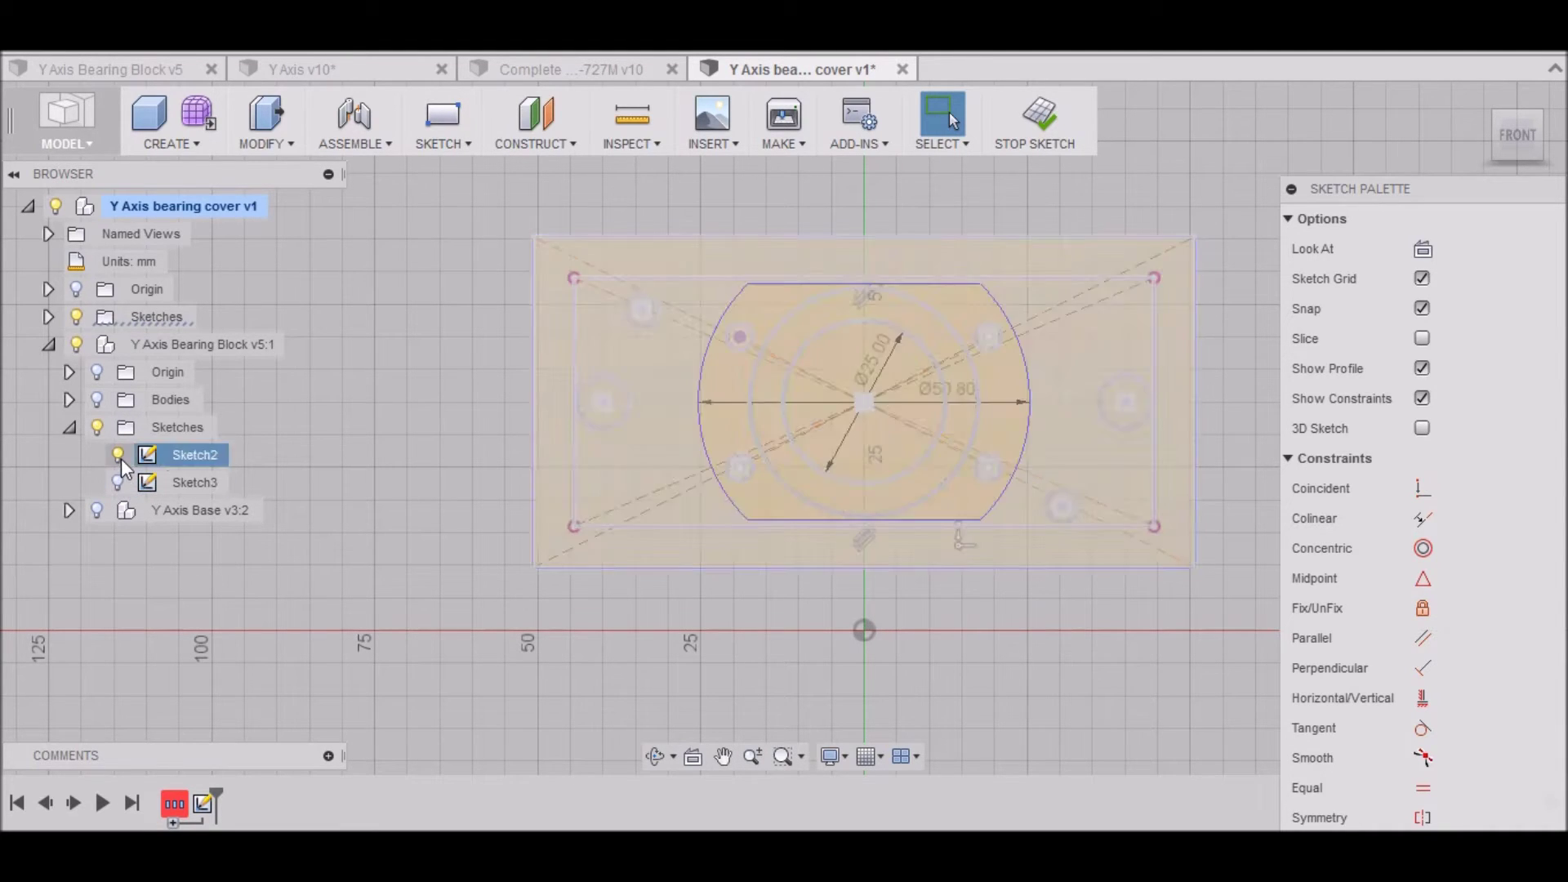
left_click(117, 454)
Delete the long top and bottom horizontal lines from the sketch.
left_click(615, 277)
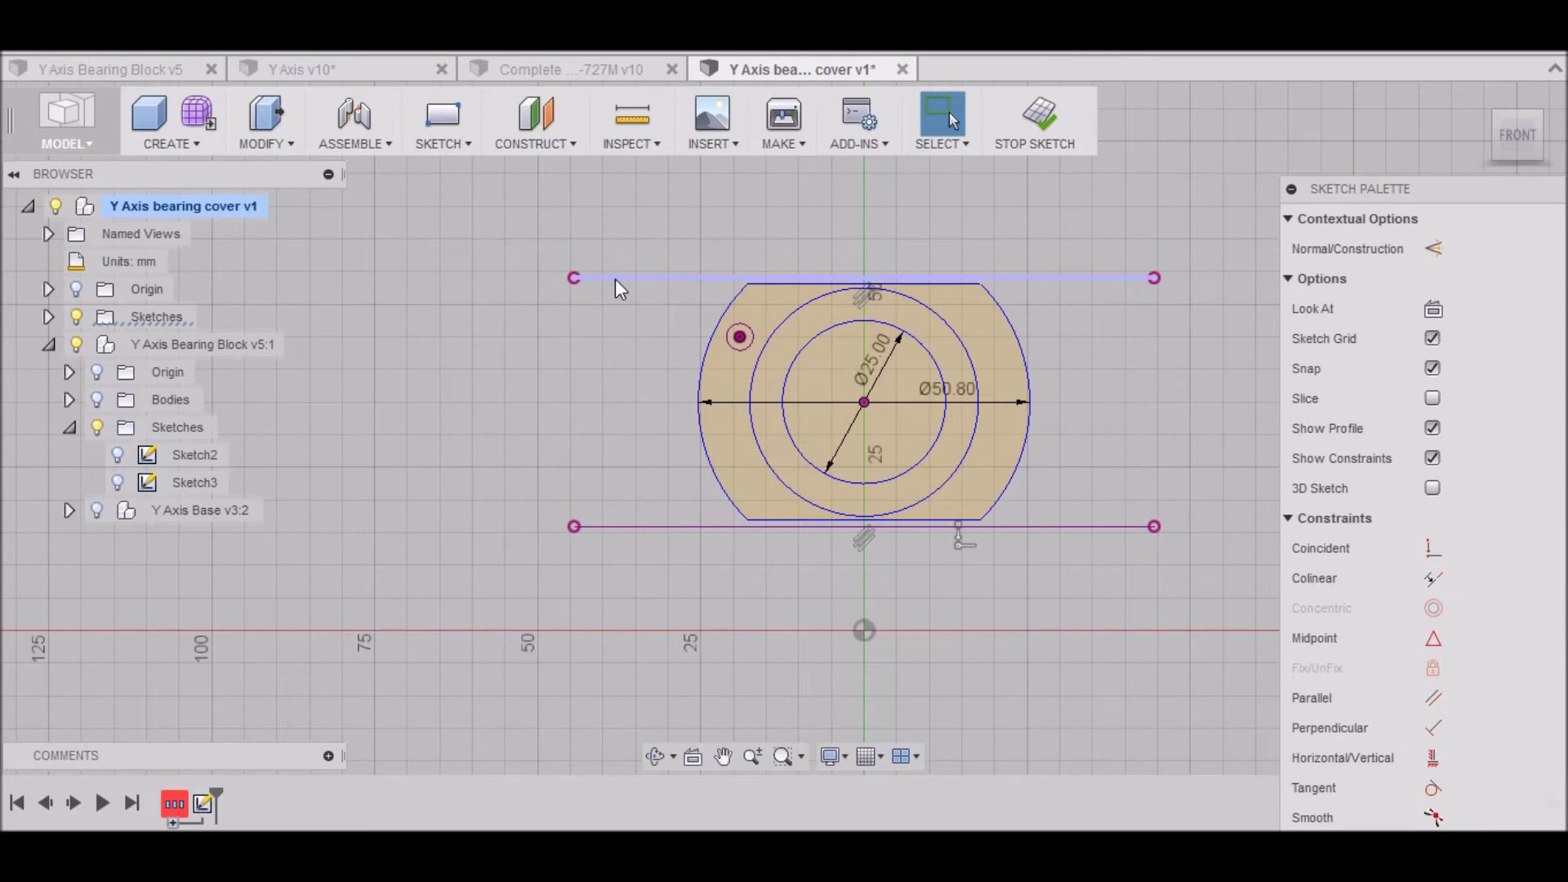
key("Delete")
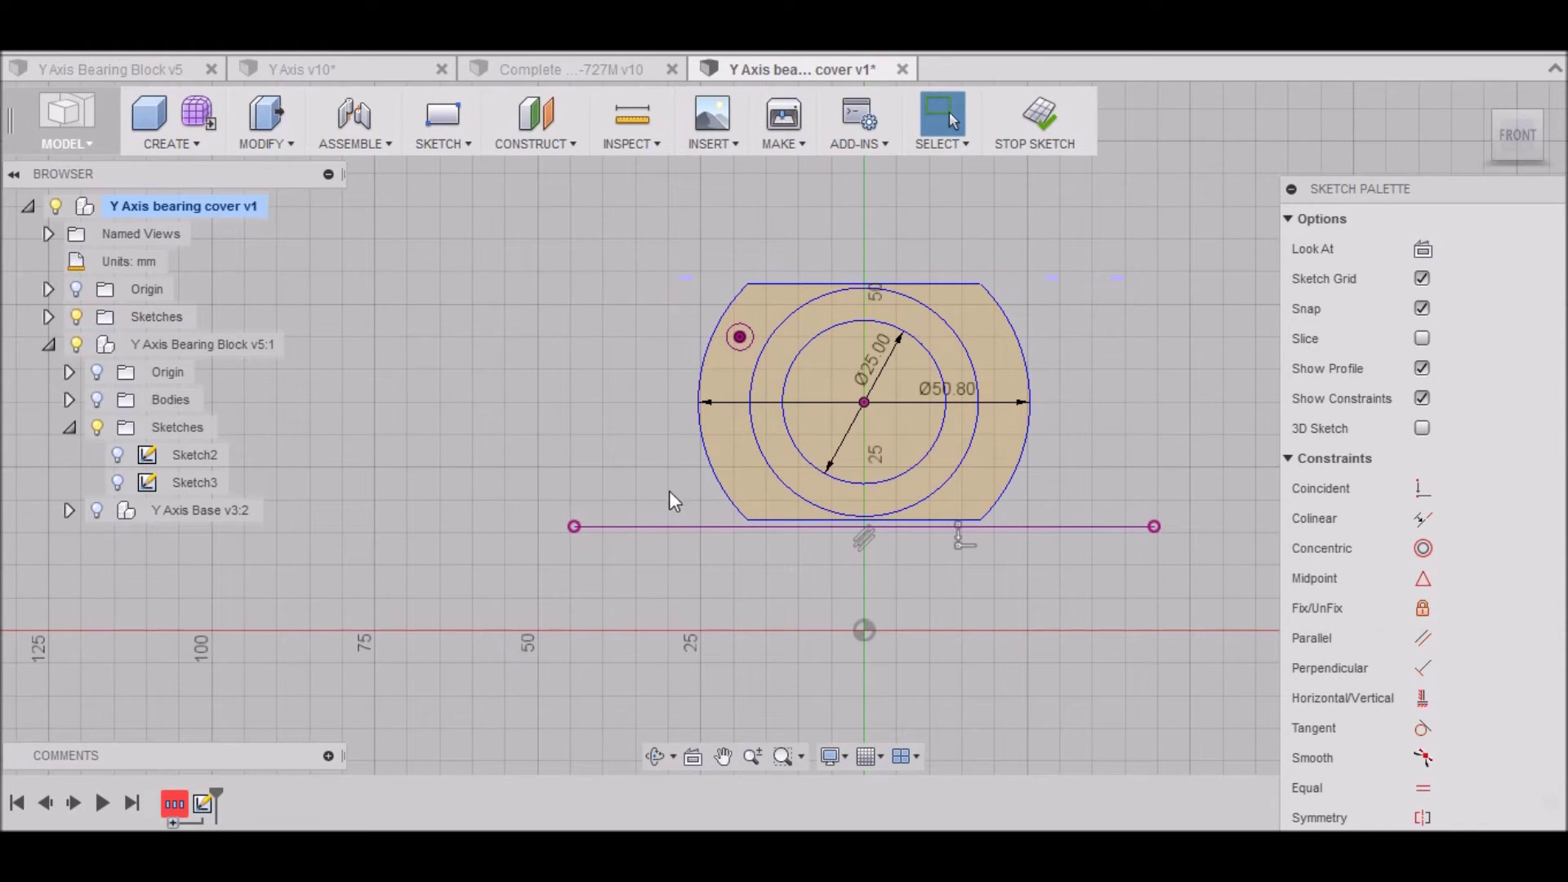
left_click(679, 527)
key("Delete")
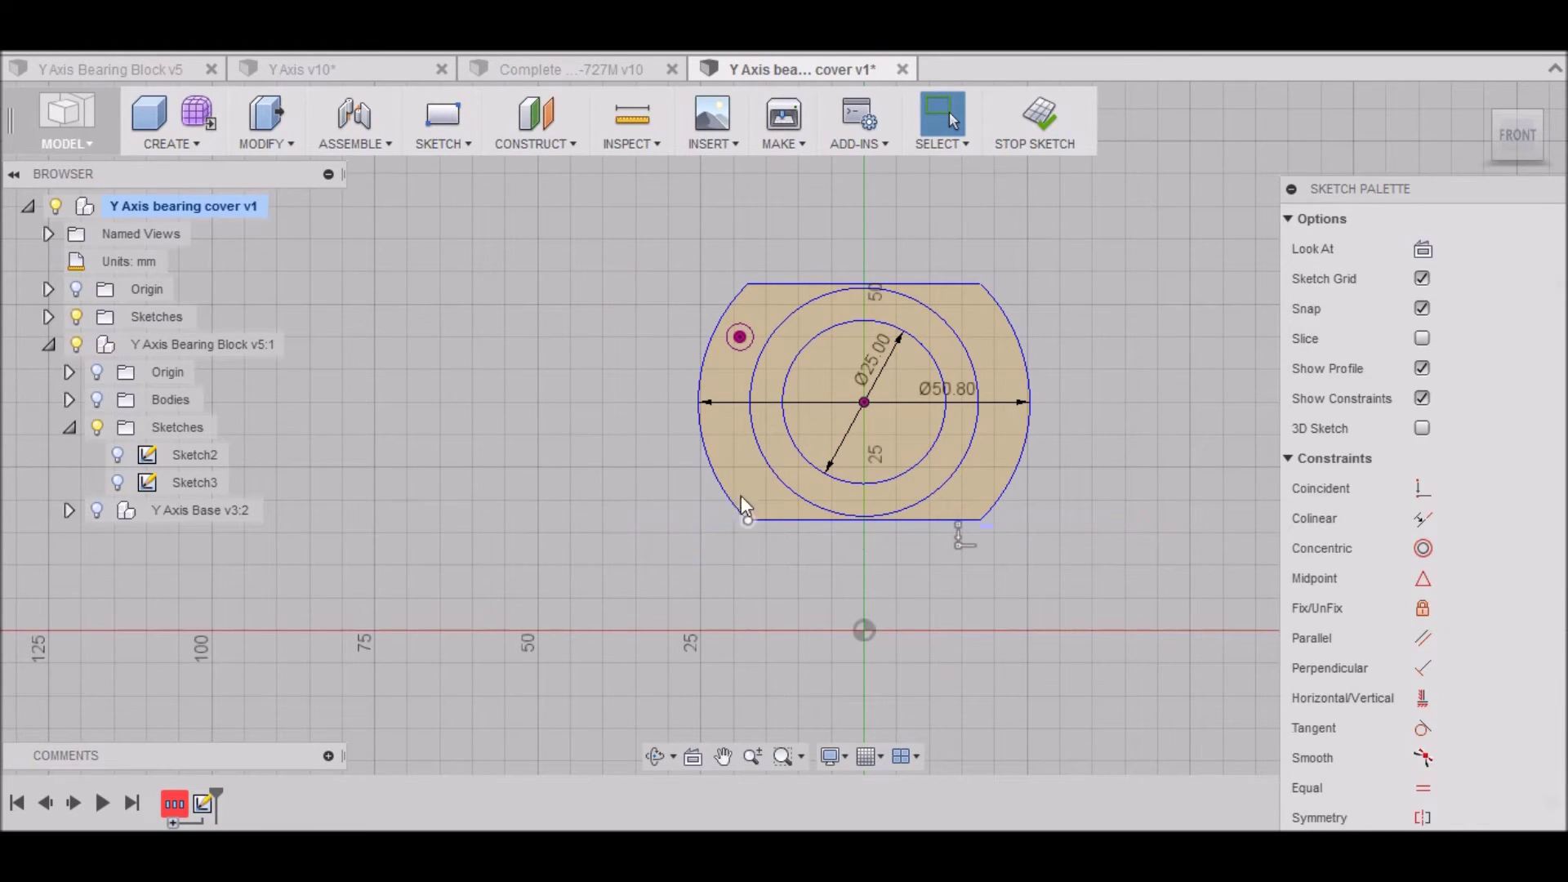
scroll(455, 355, "up", 1)
scroll(456, 355, "down", 2)
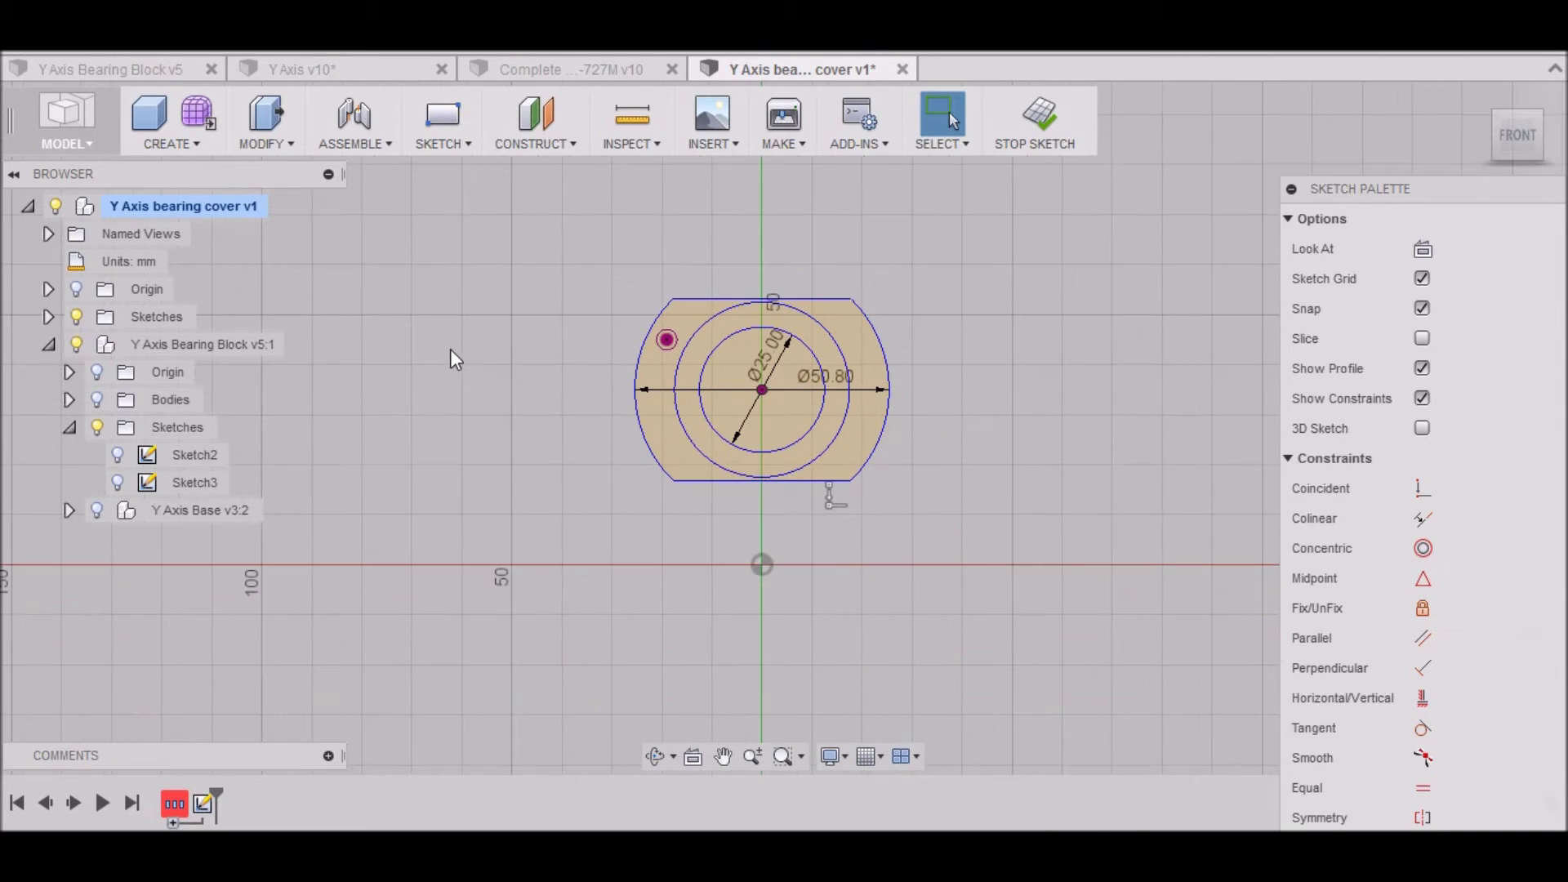
left_click(469, 143)
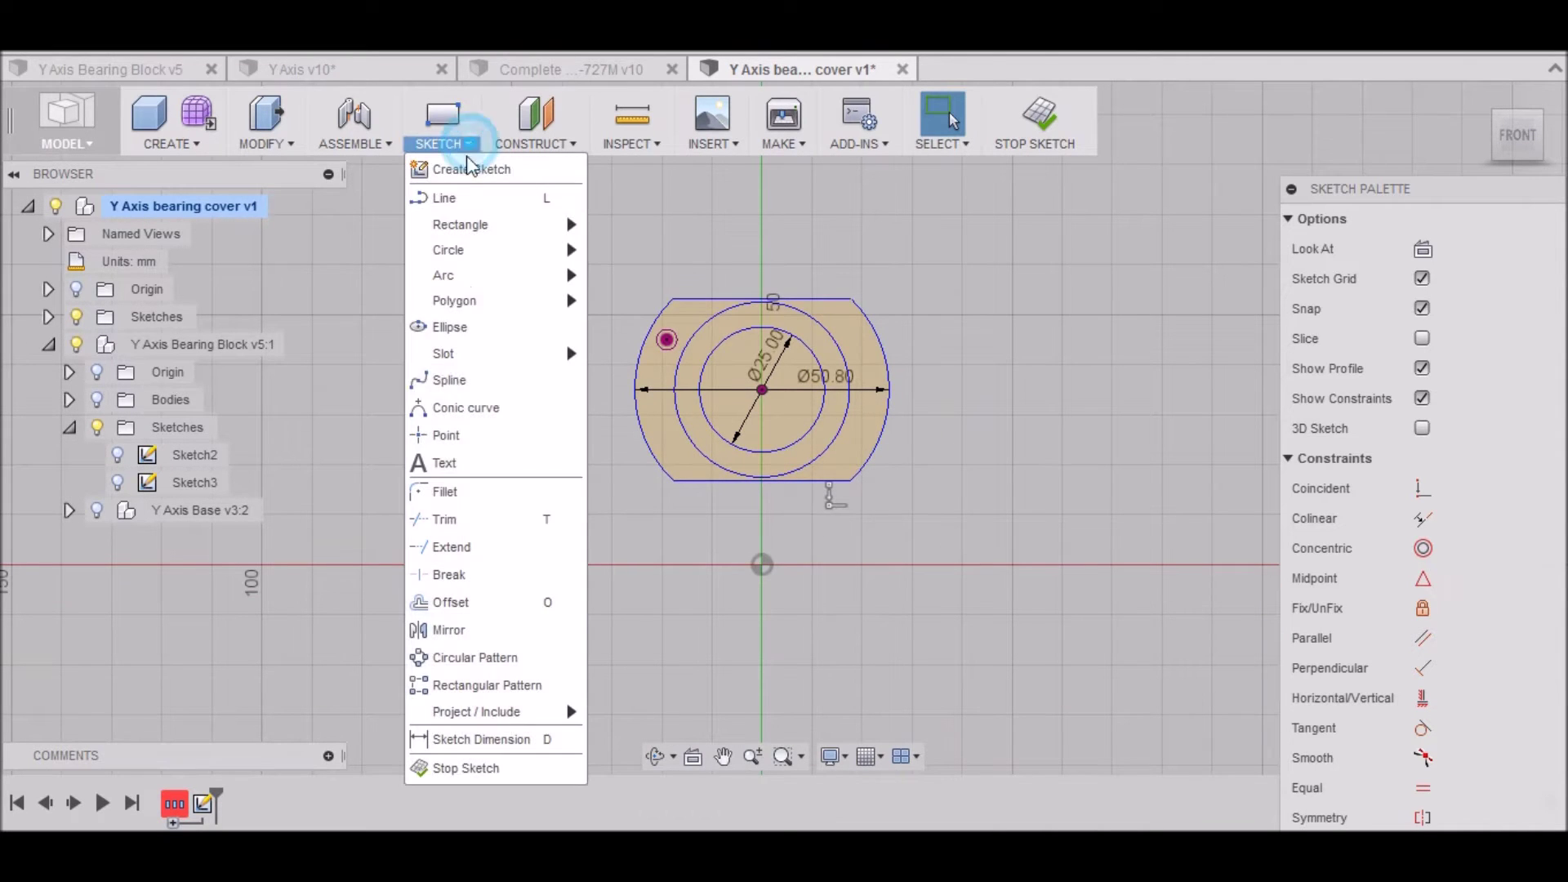
Pattern the 4.1 mm circle into 2 copies spaced 38 mm horizontally.
left_click(527, 686)
scroll(724, 355, "up", 4)
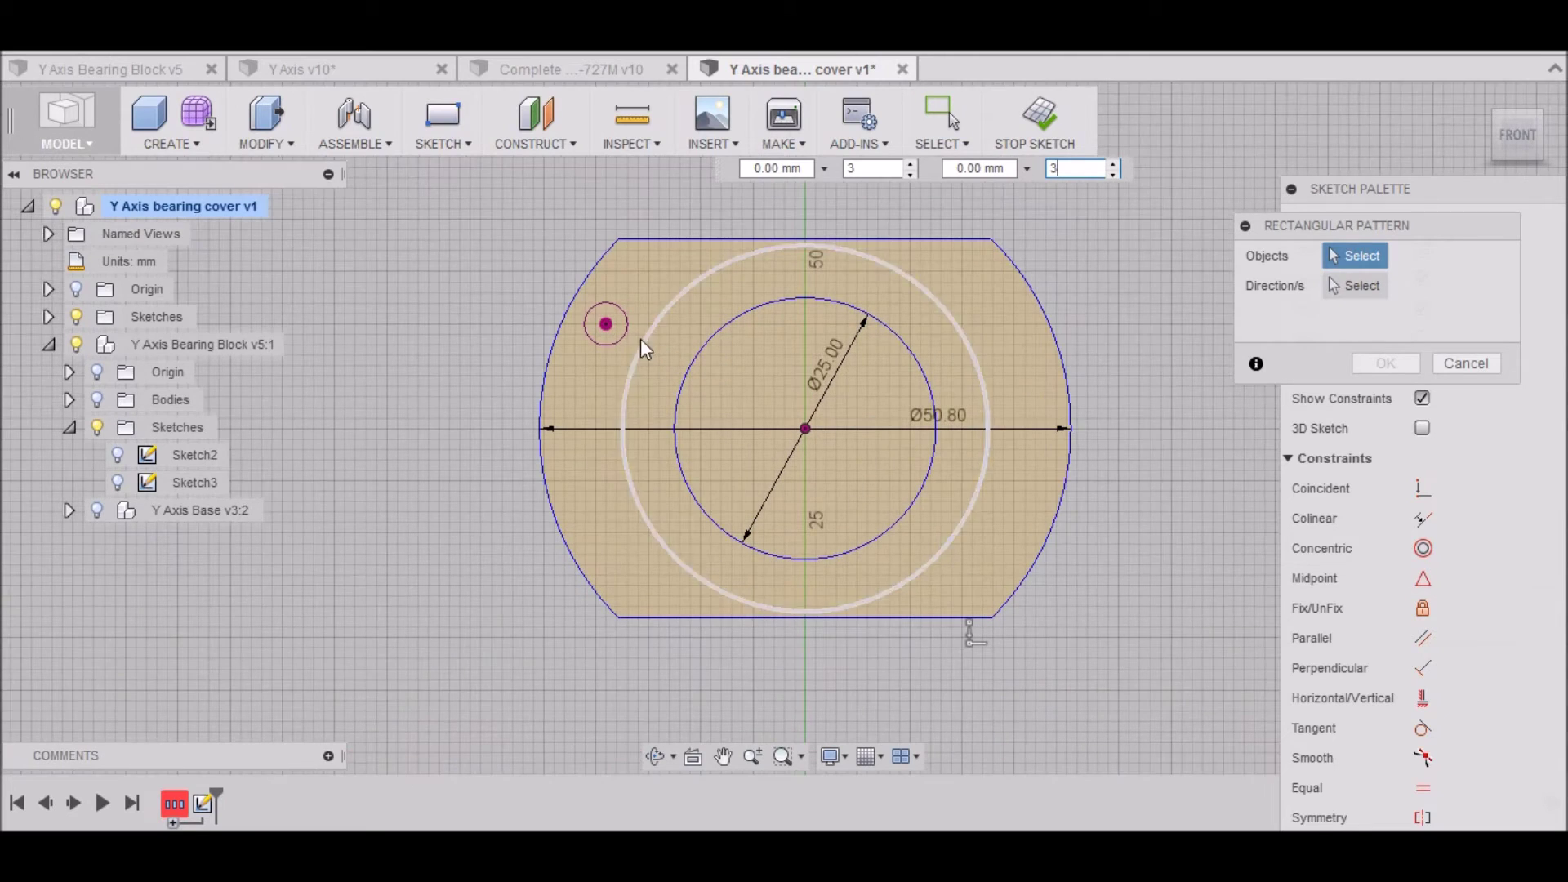
left_click(624, 331)
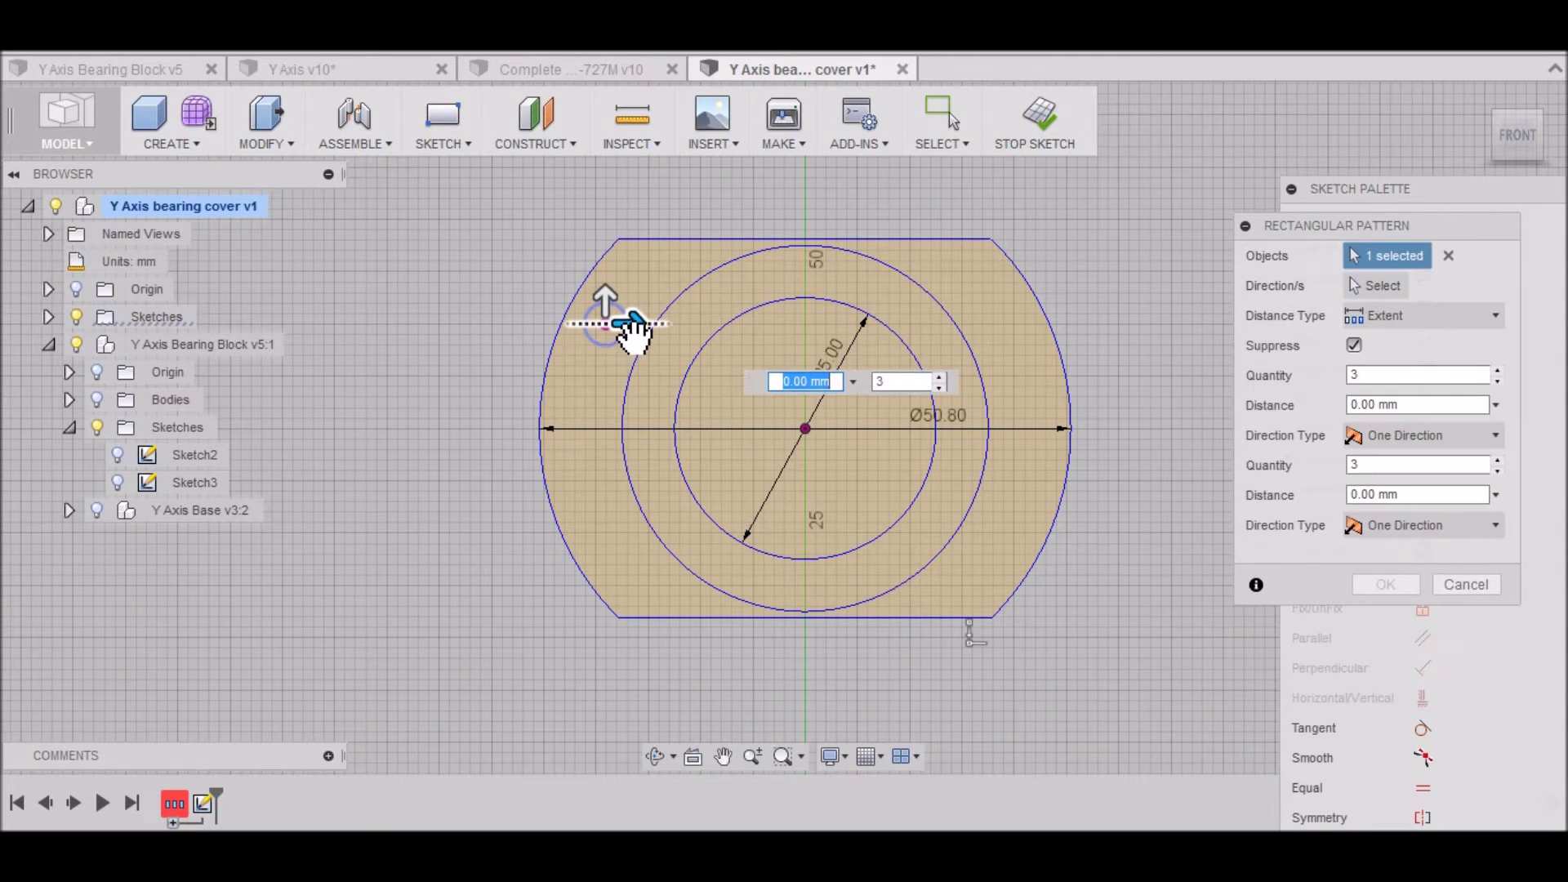
key("Tab")
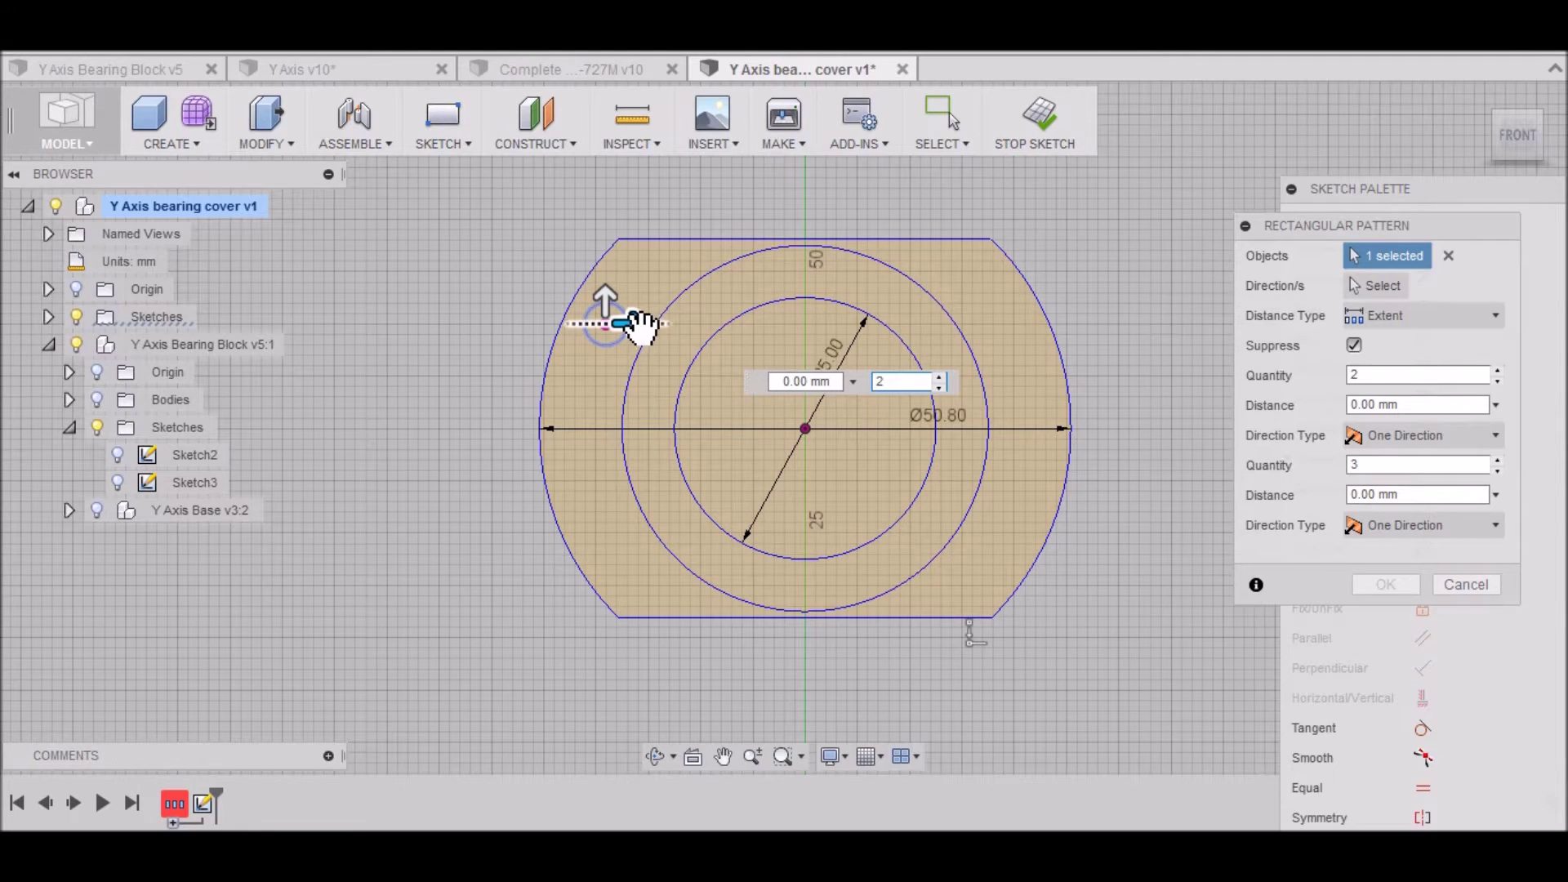
left_click_drag(627, 325, 882, 346)
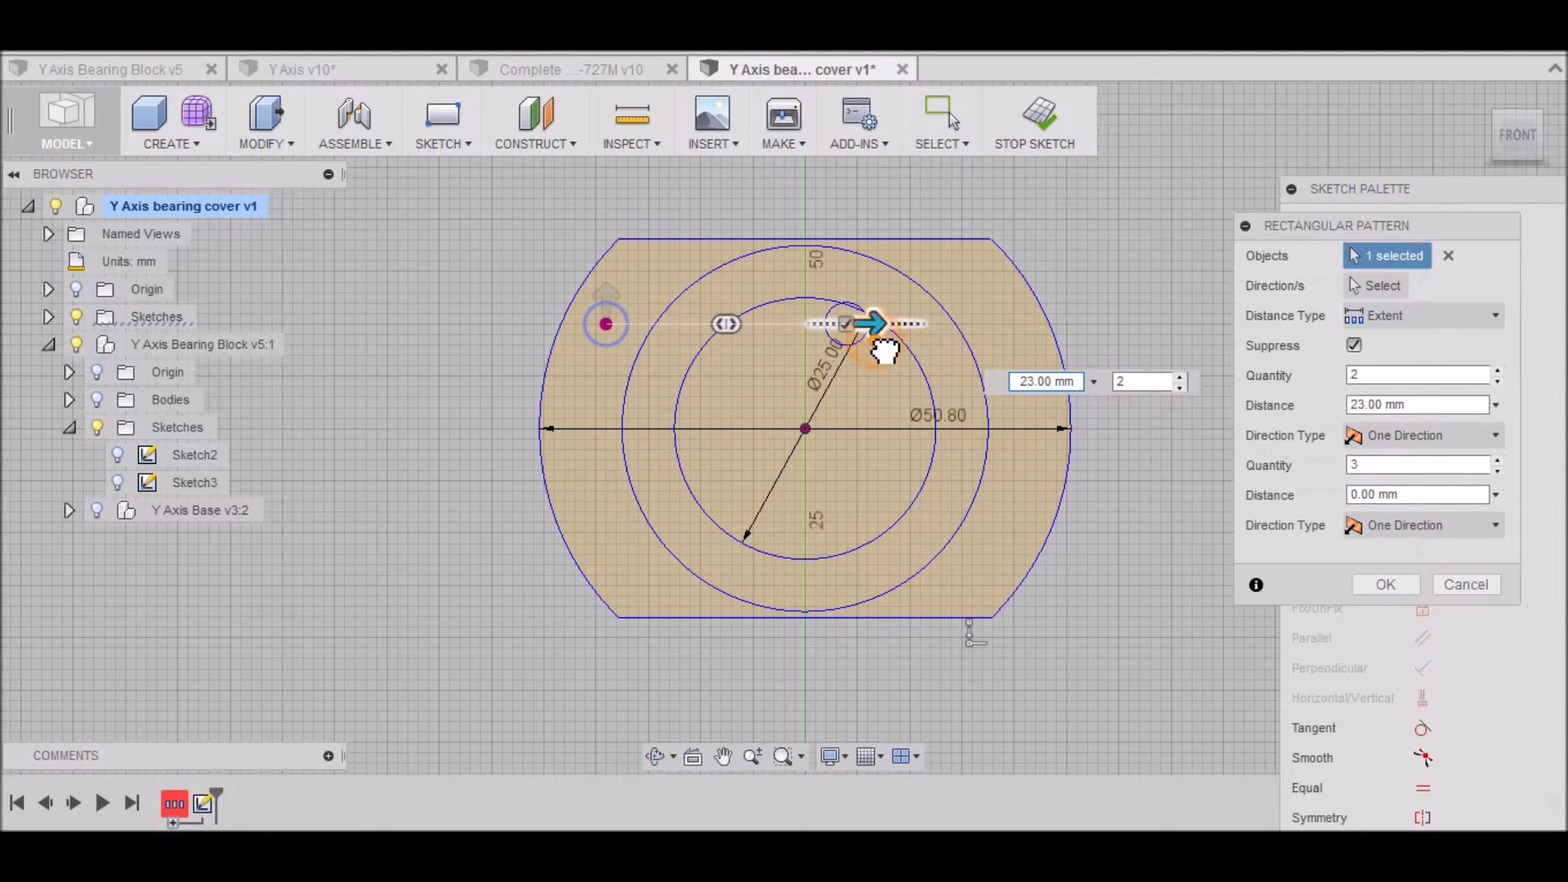
left_click(1048, 381)
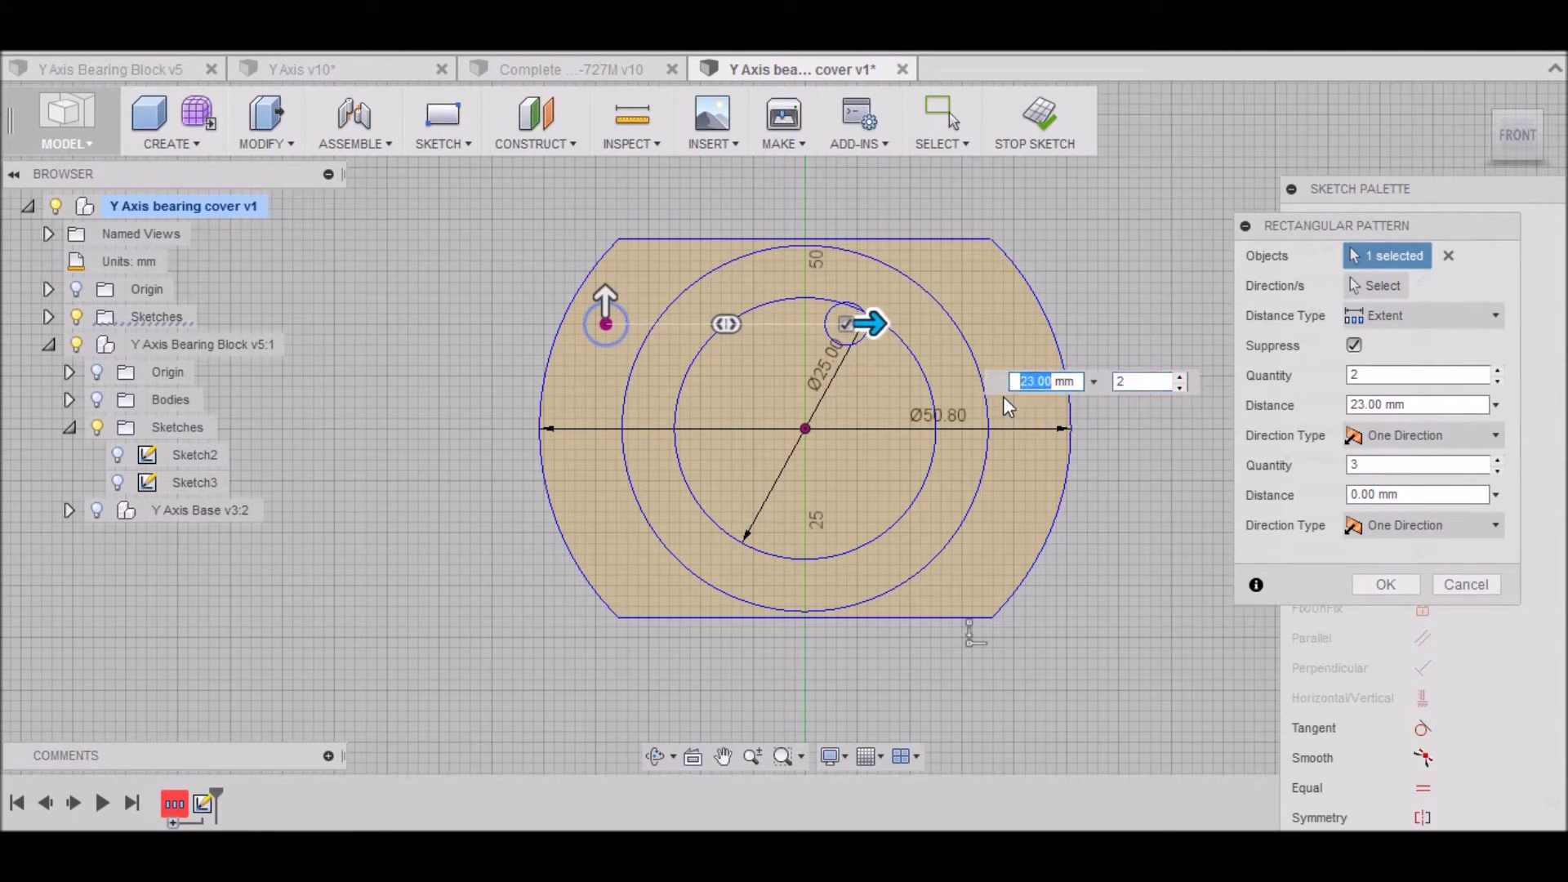
type("38")
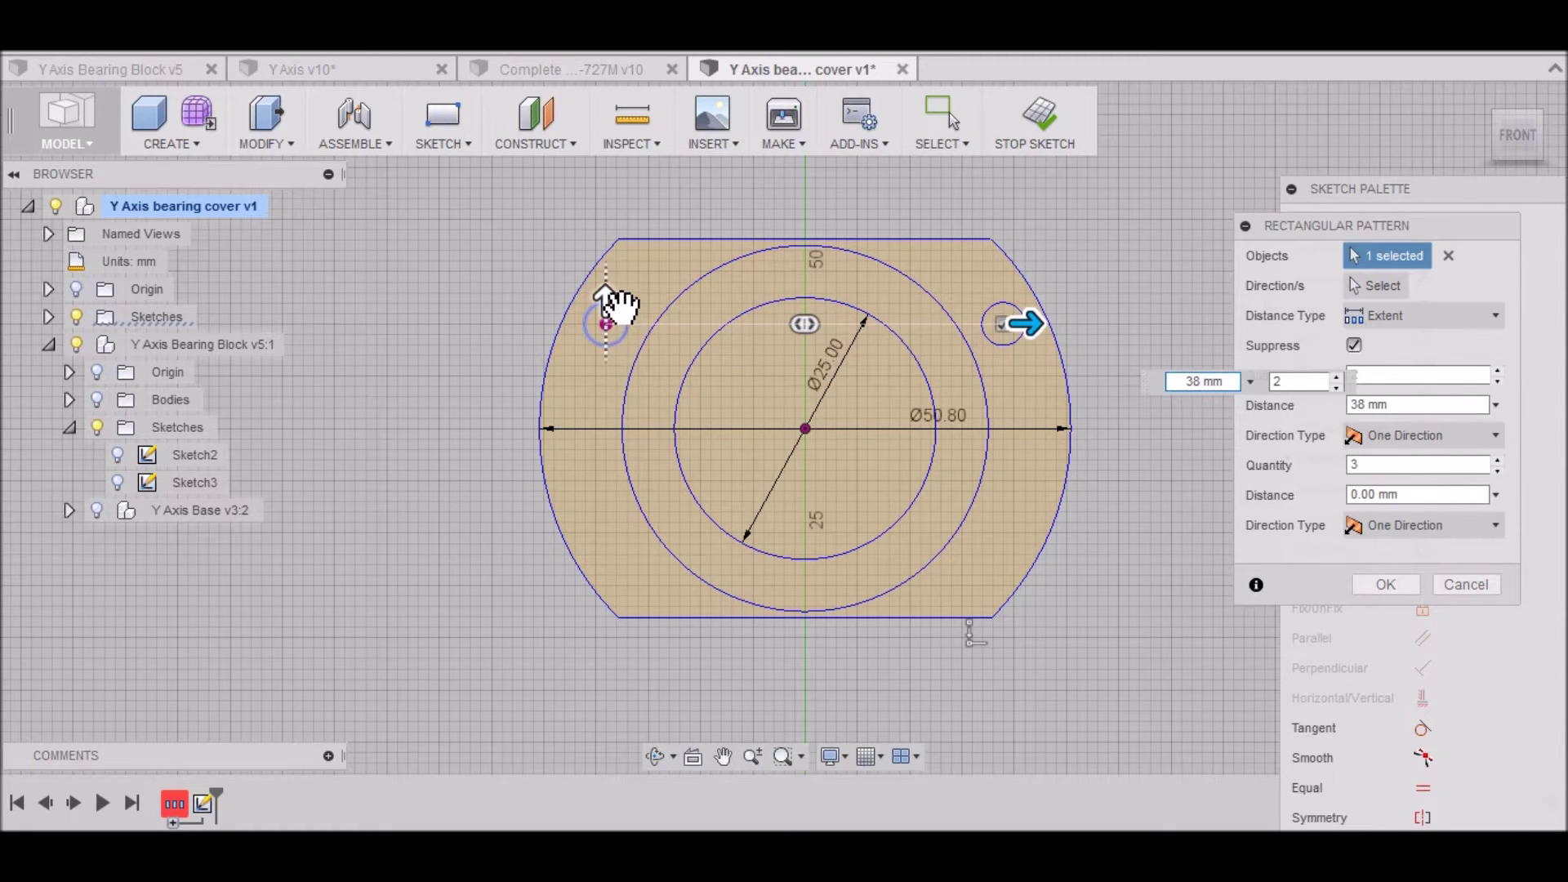
Add 2 vertical copies 20 mm apart and confirm the four-hole pattern.
left_click_drag(609, 304, 605, 553)
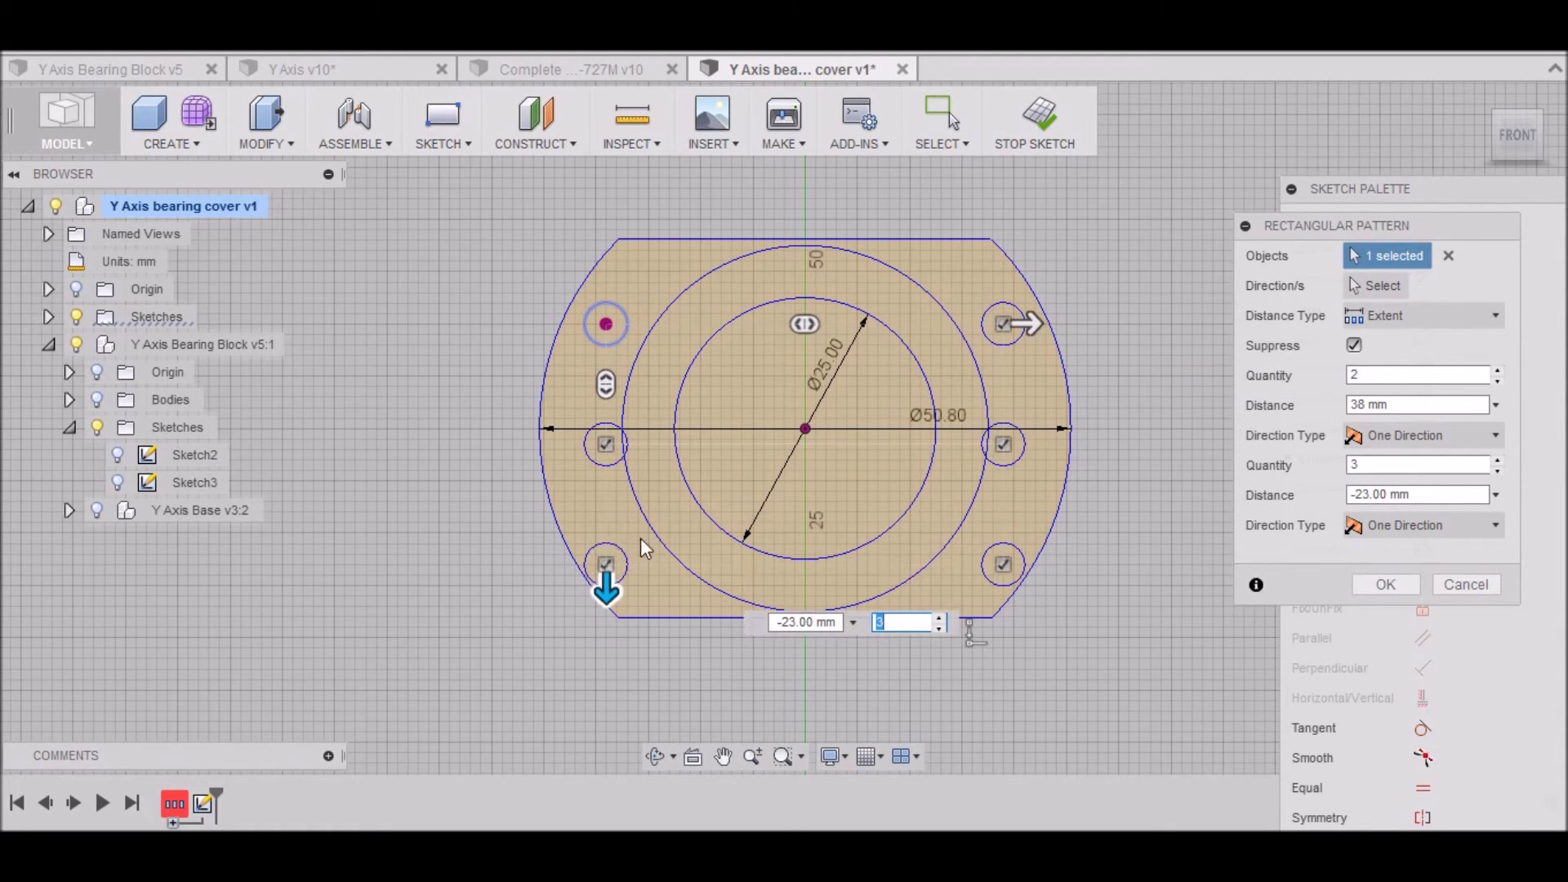
type("2")
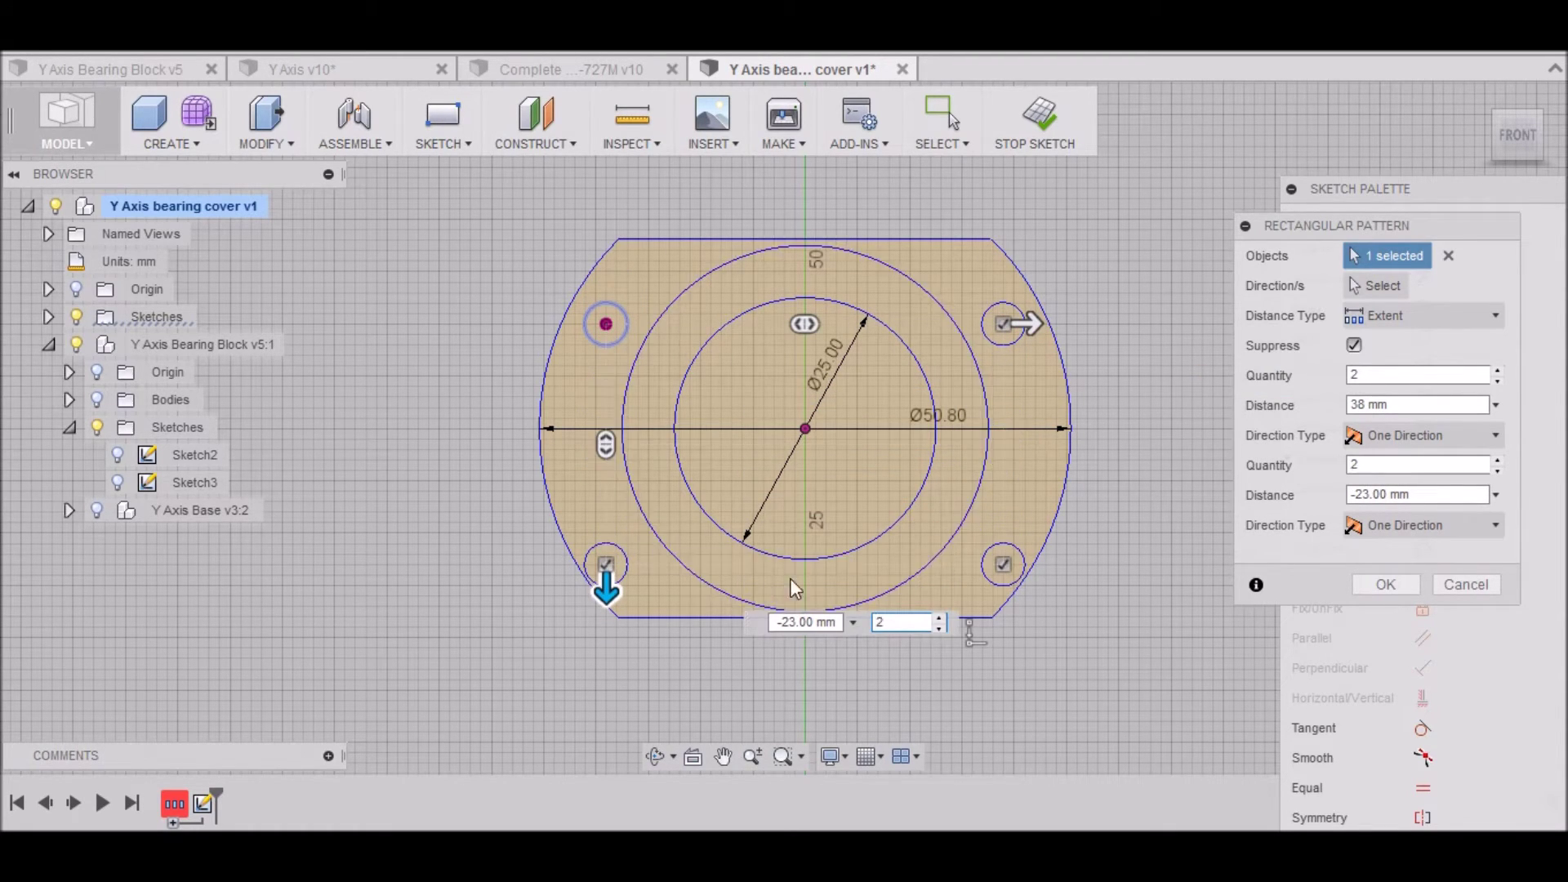
left_click(801, 622)
left_click_drag(788, 623, 796, 623)
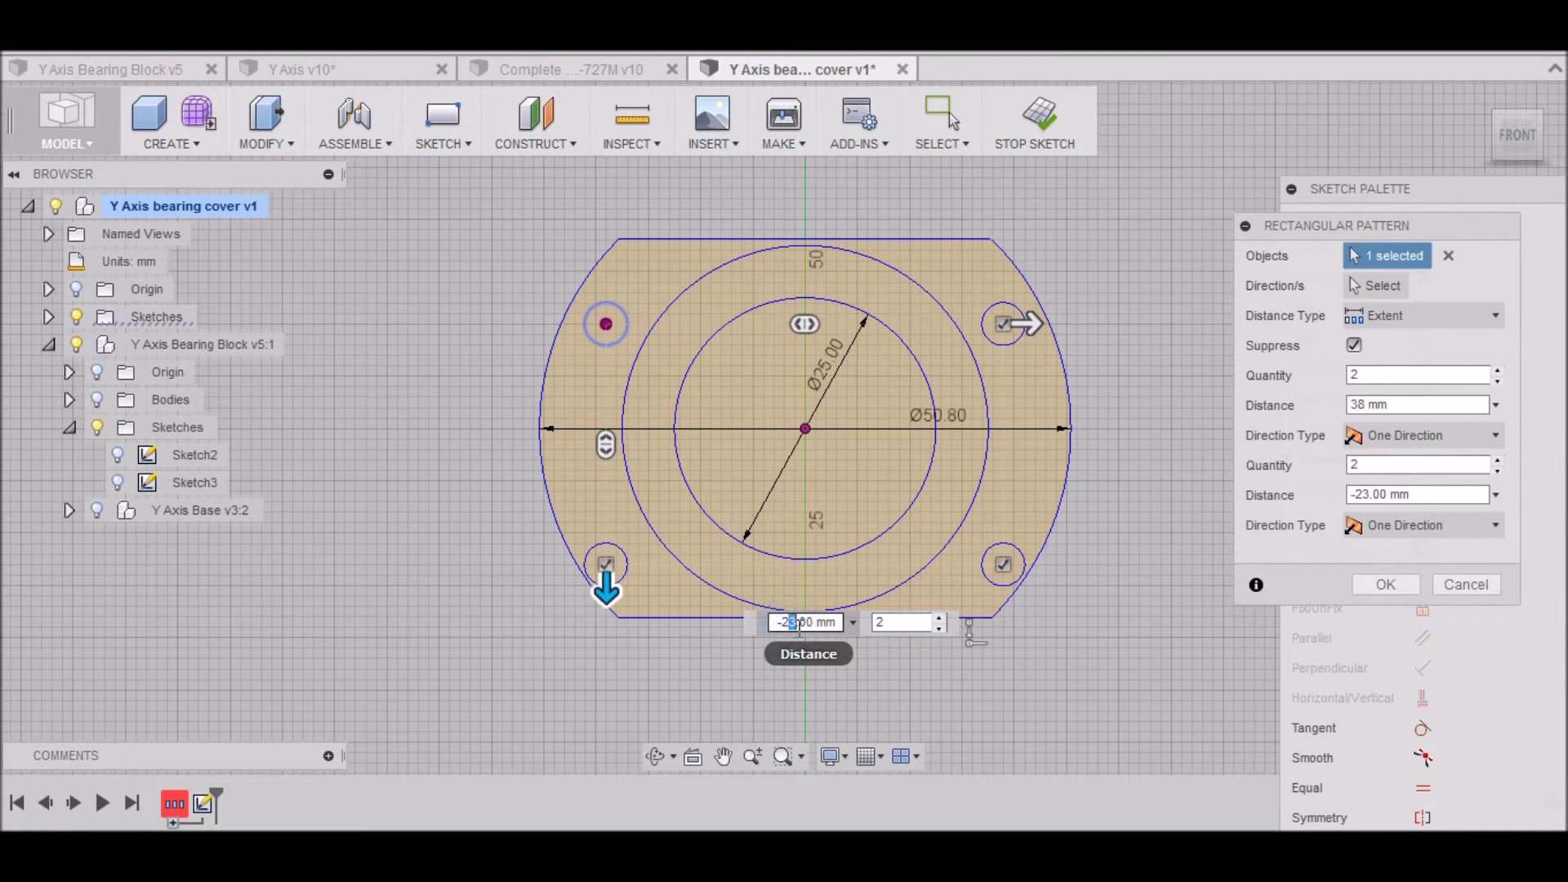
type("0")
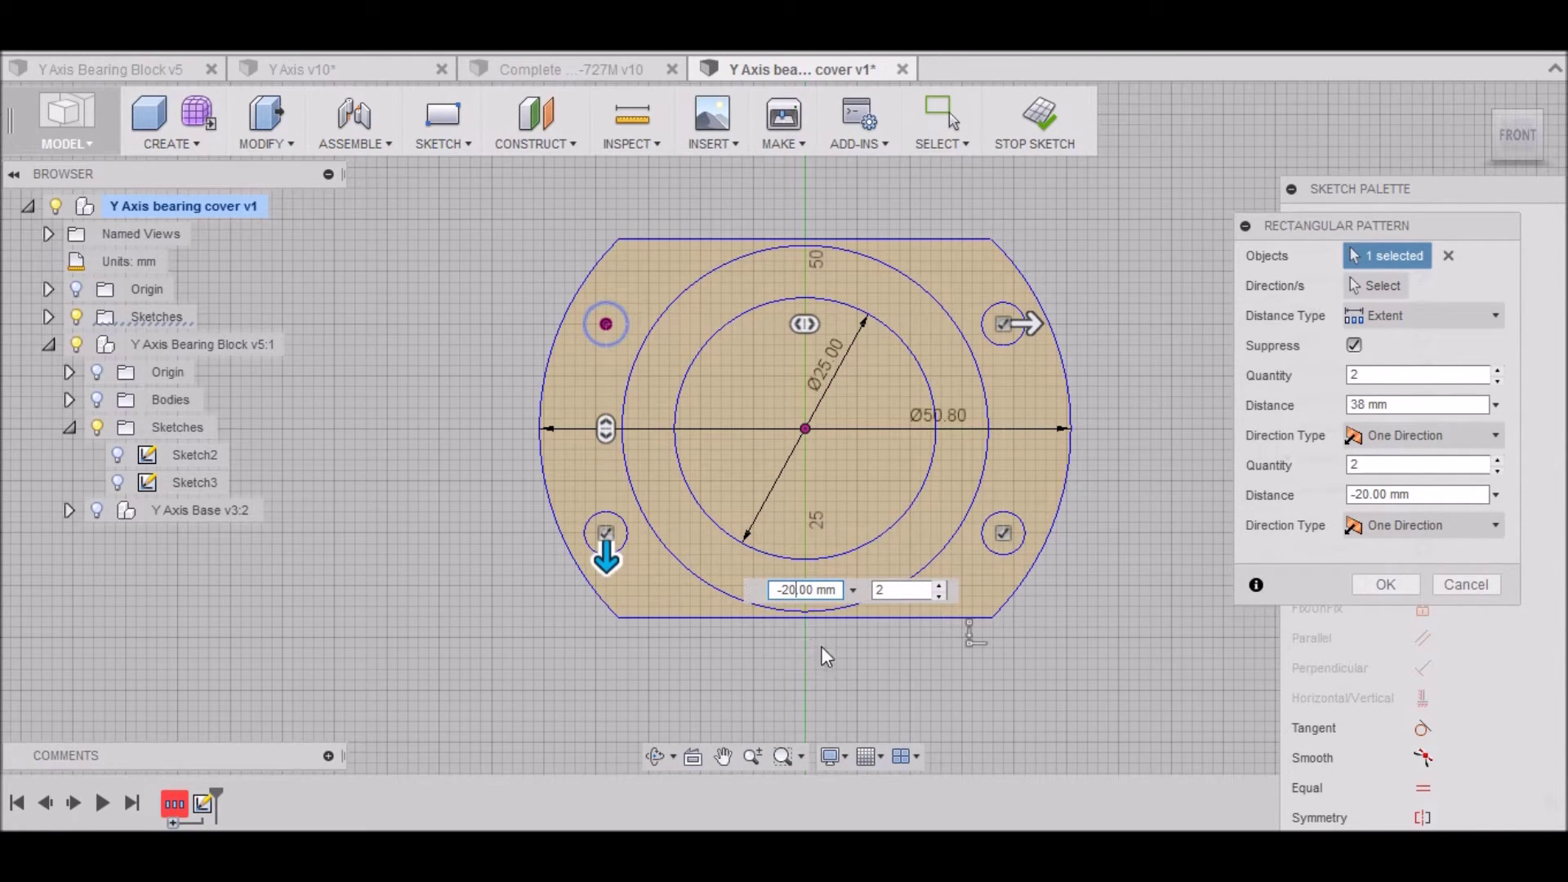
left_click(1401, 585)
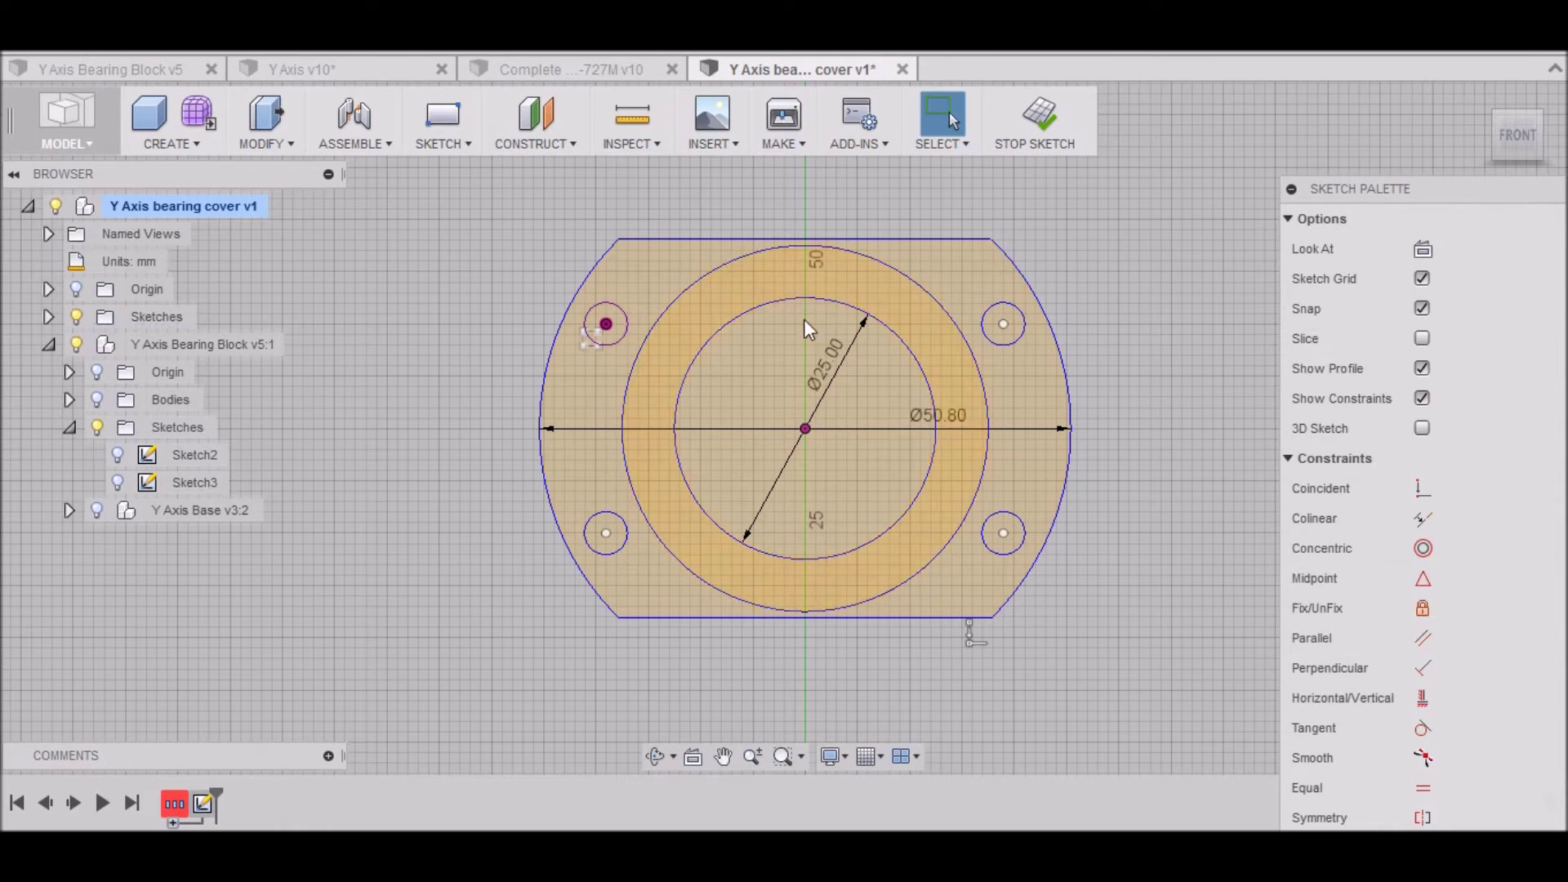
Stop the flange sketch with its bore and bolt-hole circles, then reset to the home view.
scroll(704, 403, "down", 3)
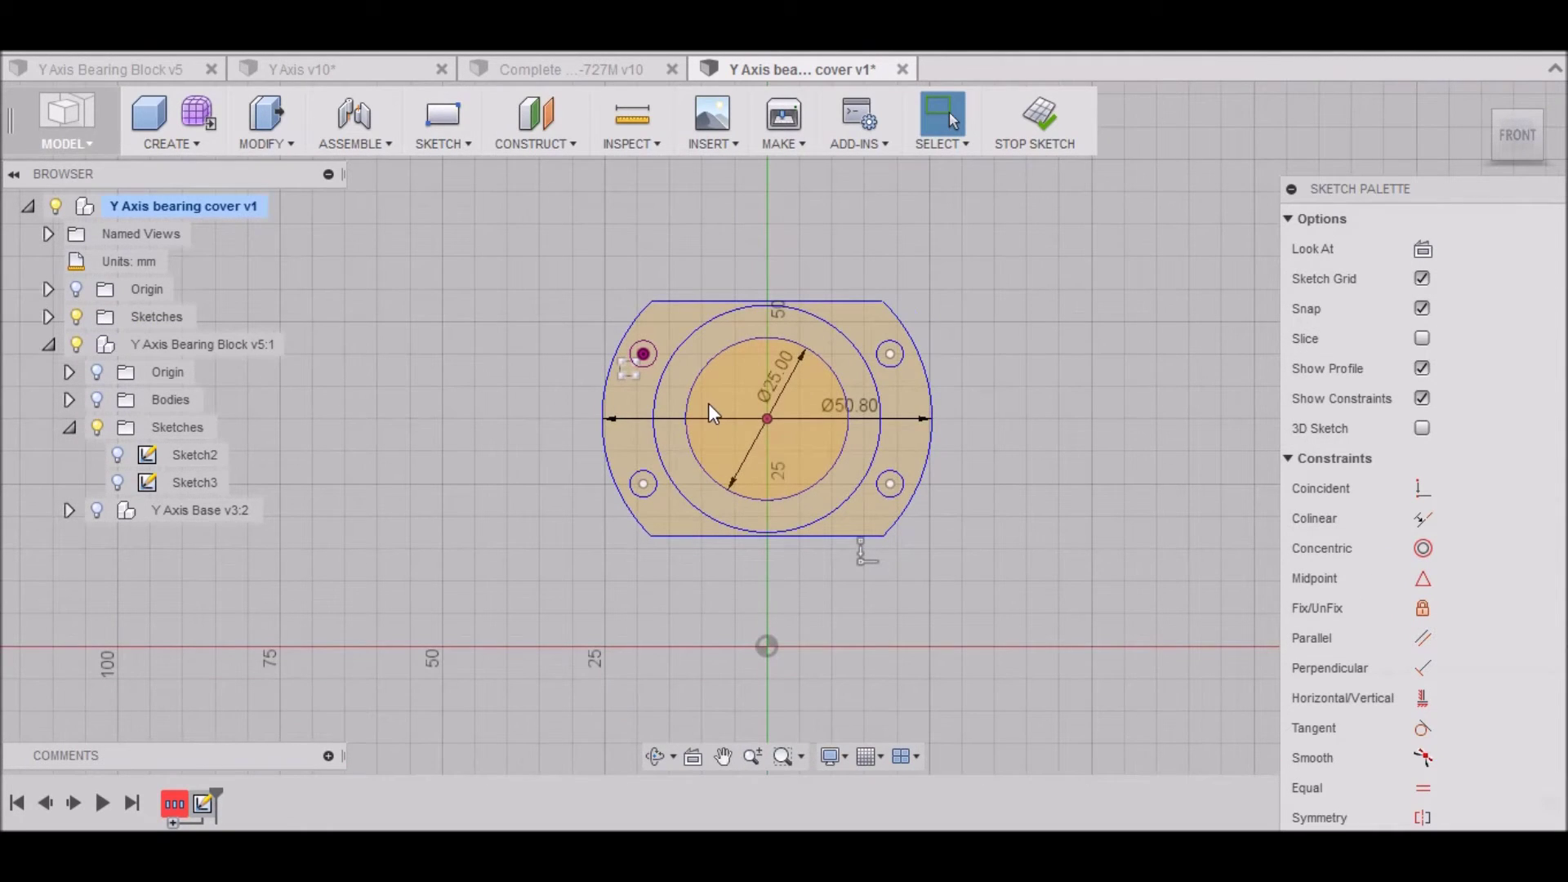
scroll(939, 376, "up", 2)
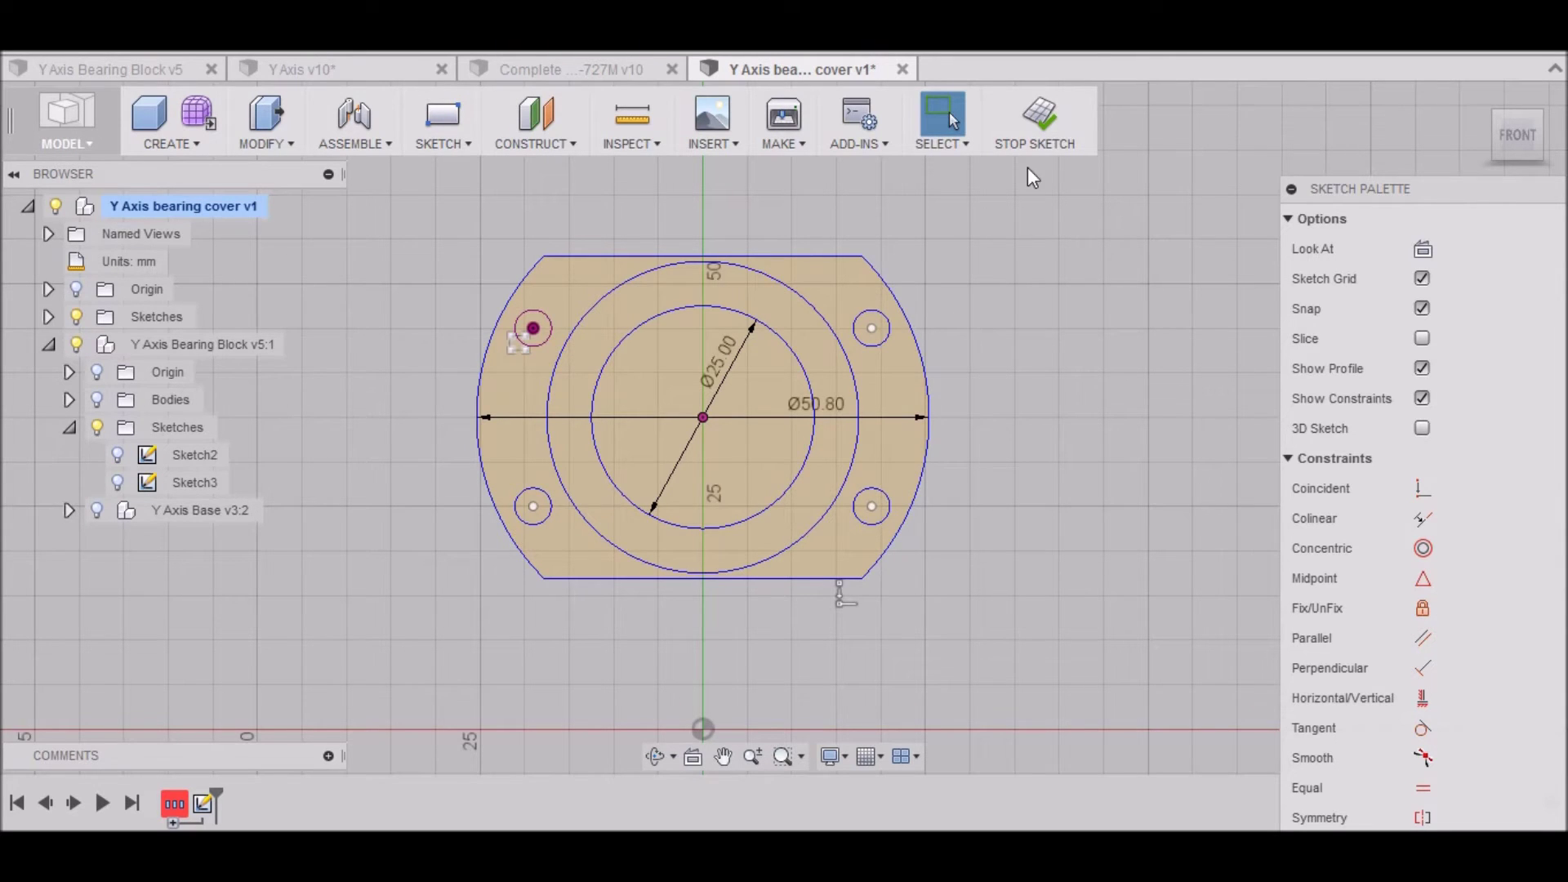
left_click(1034, 120)
mouse_move(1496, 147)
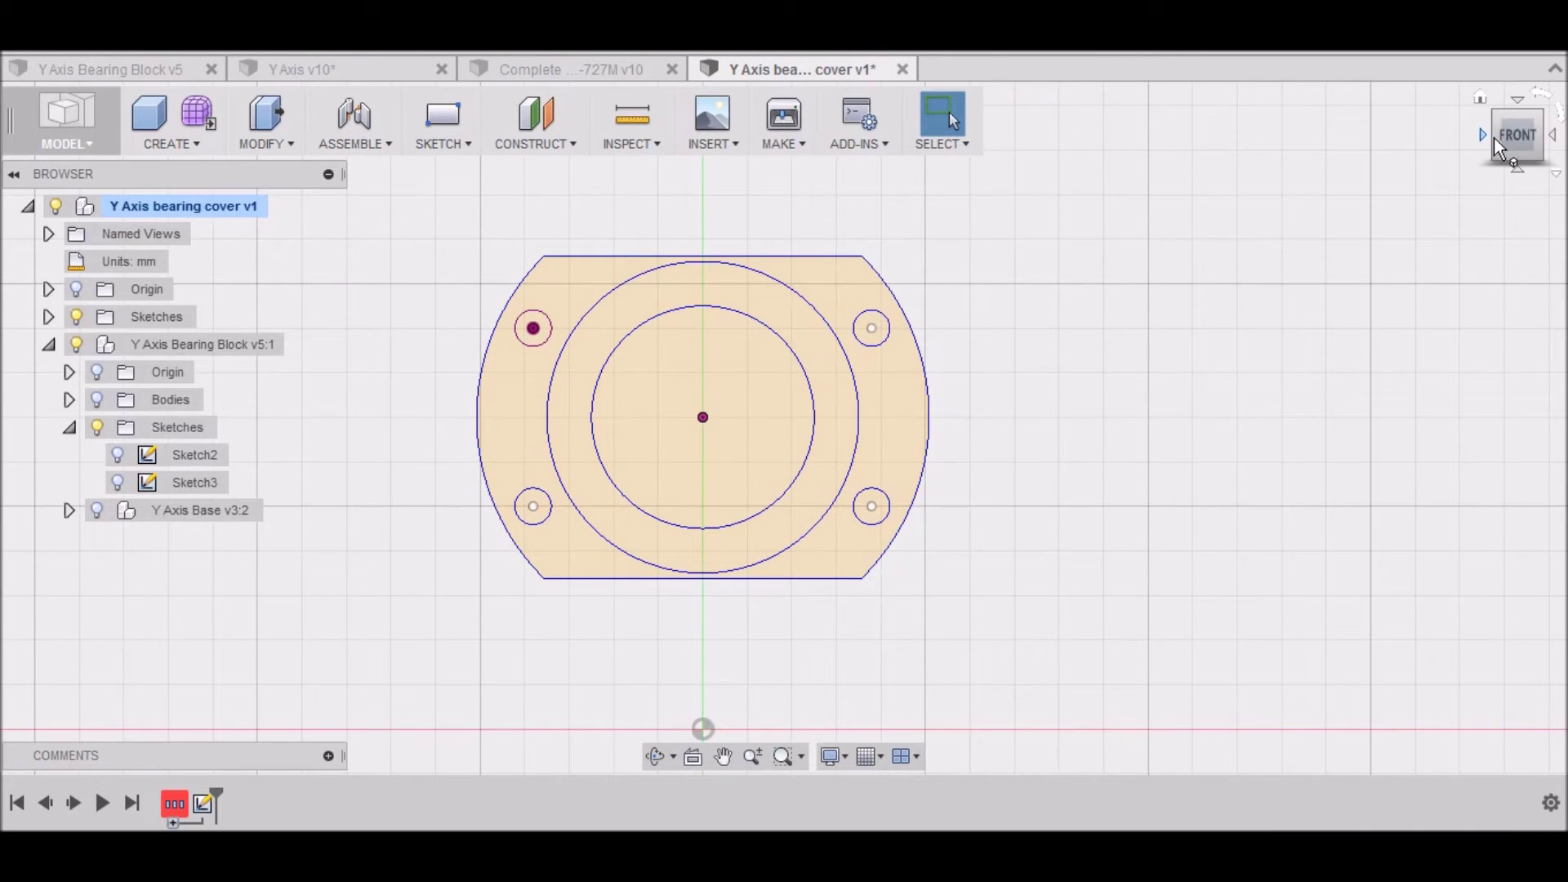
left_click(1481, 98)
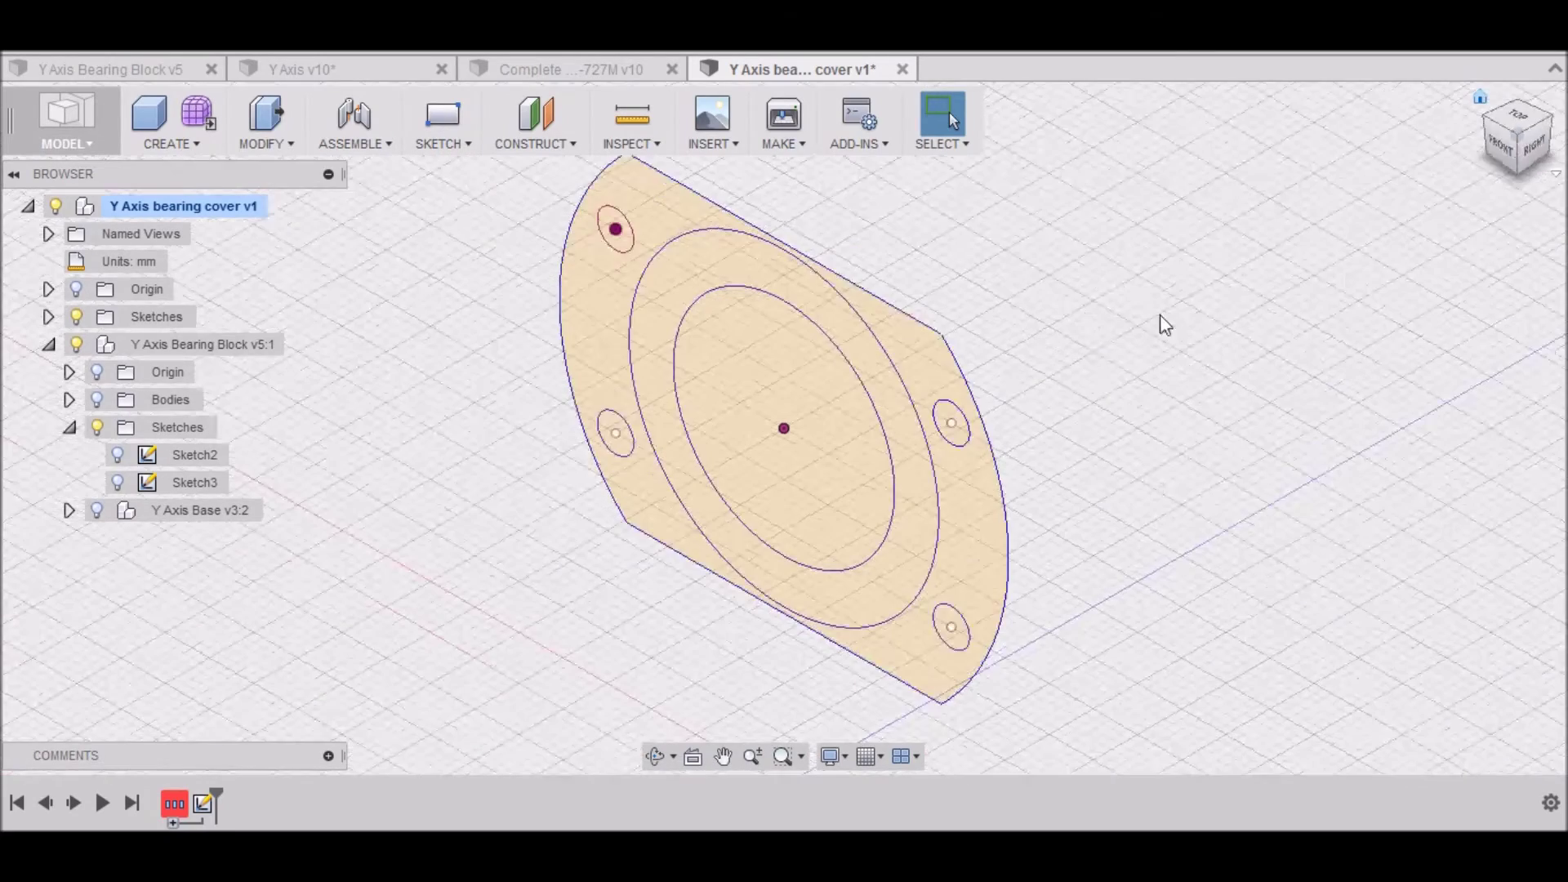
Extrude both flange profiles 3.35 mm as a new body.
left_click(292, 150)
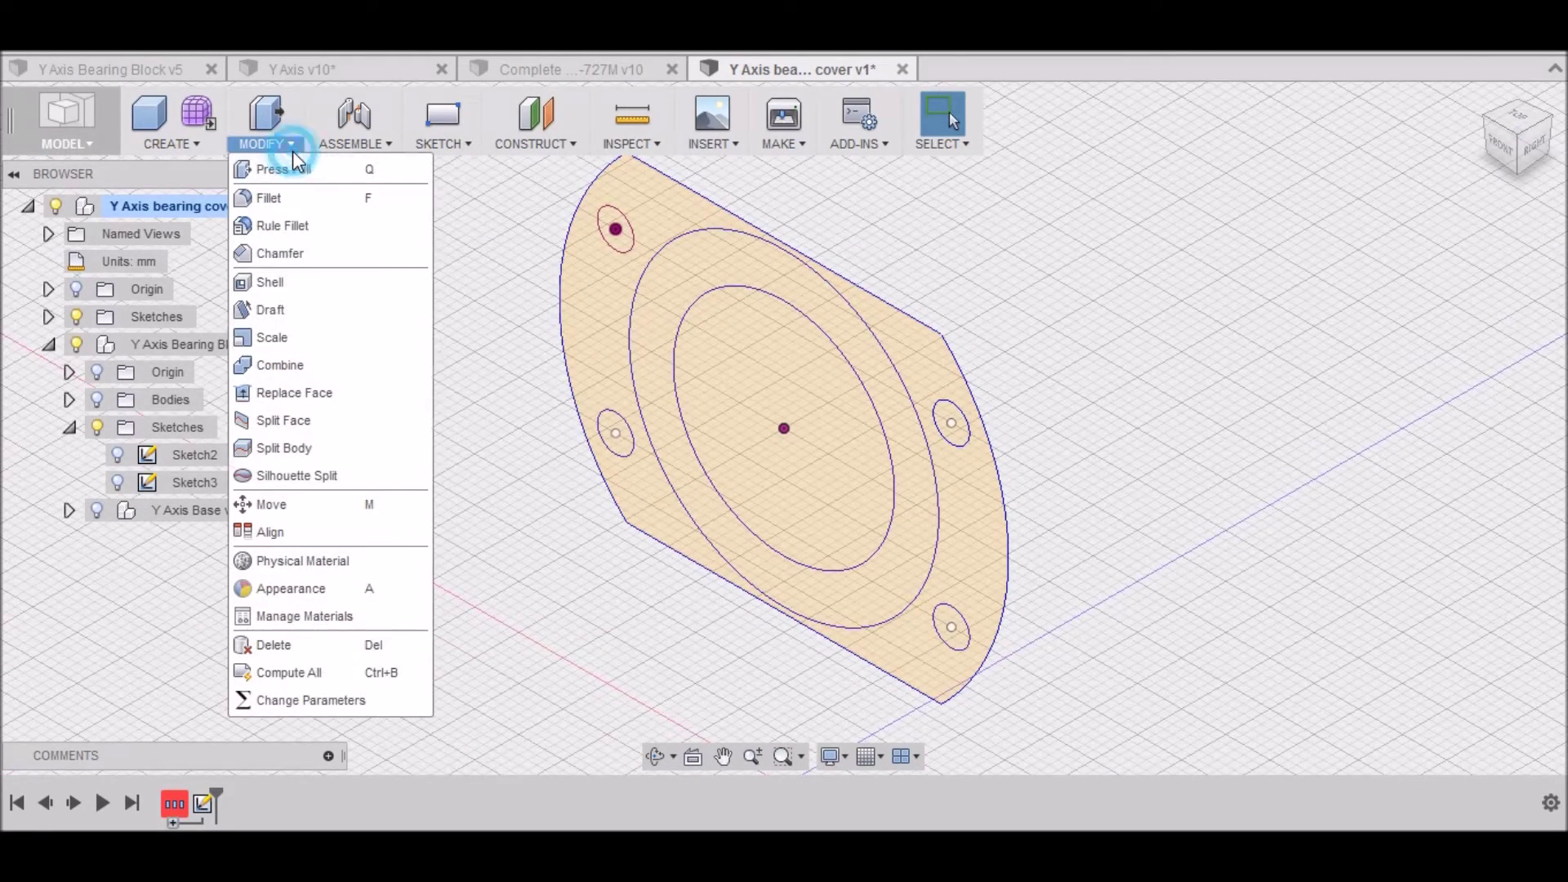
left_click(295, 165)
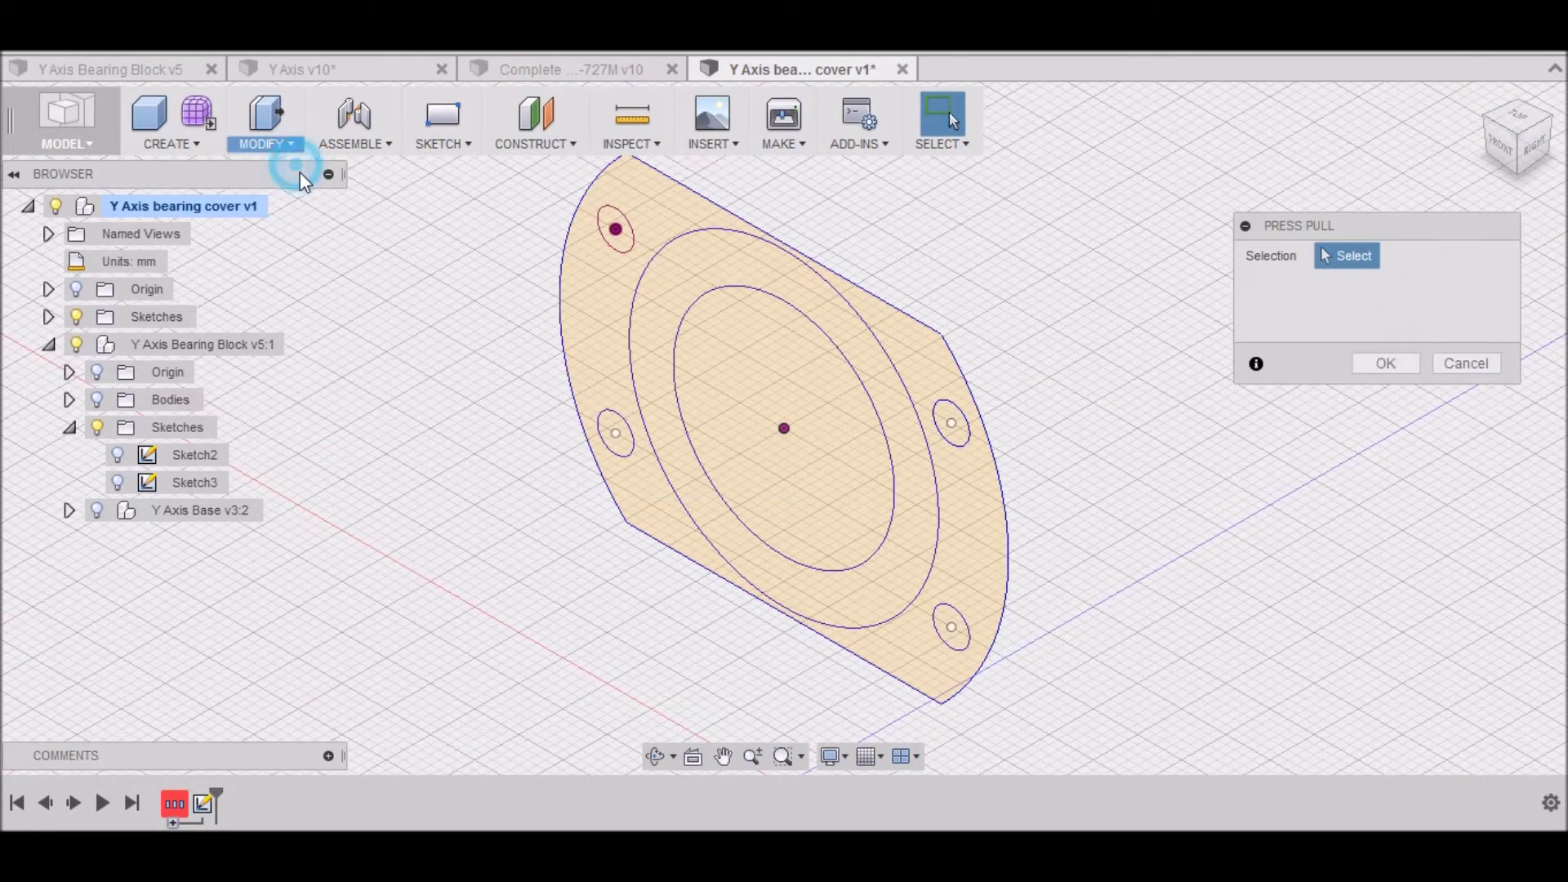
left_click(602, 283)
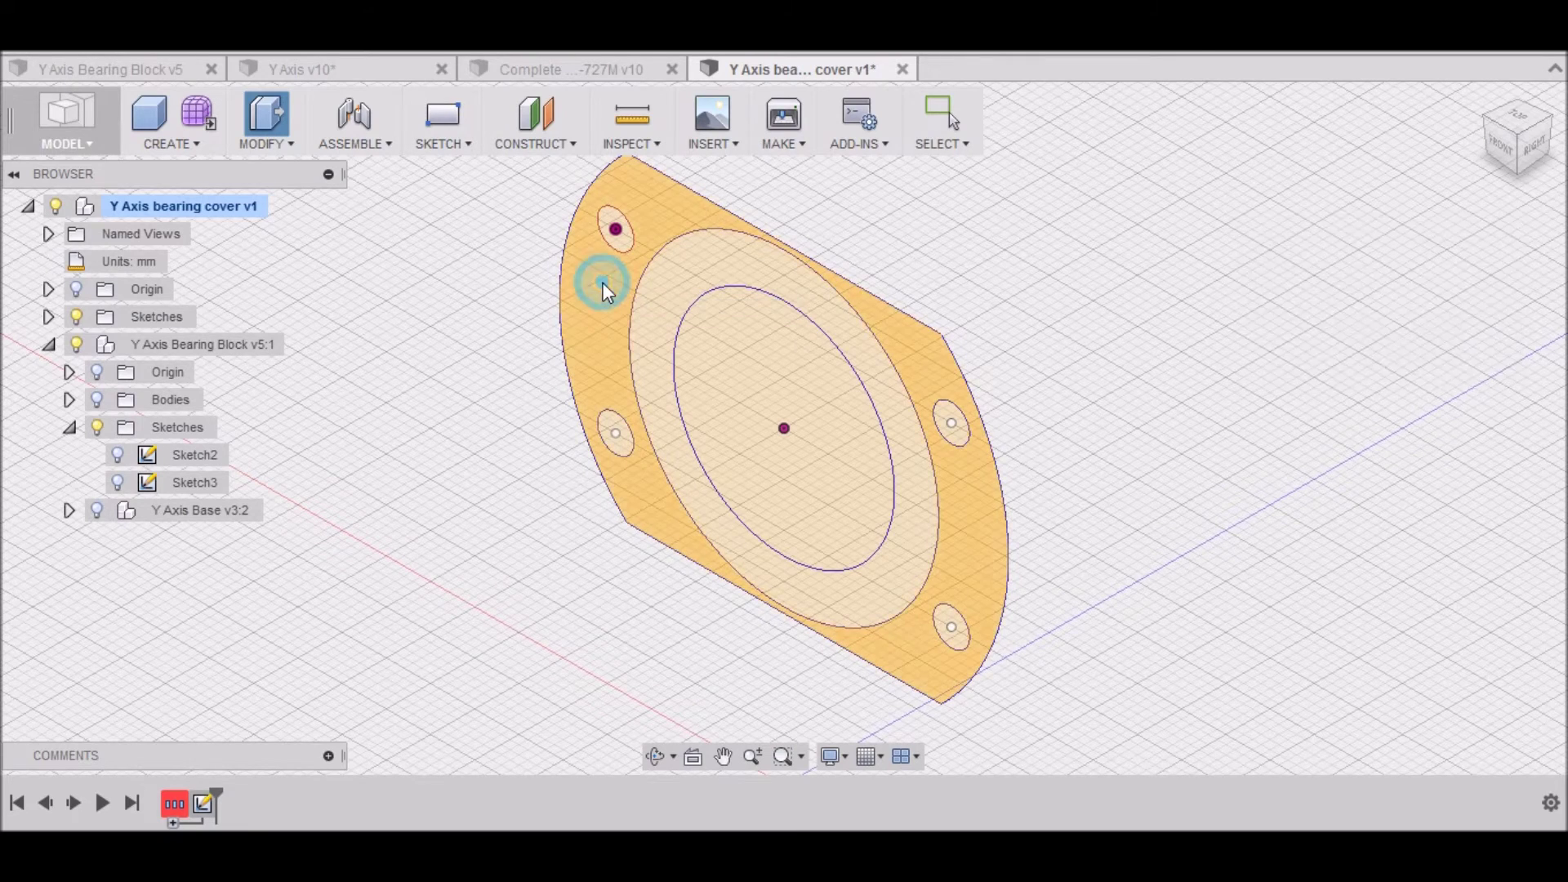
left_click(671, 286)
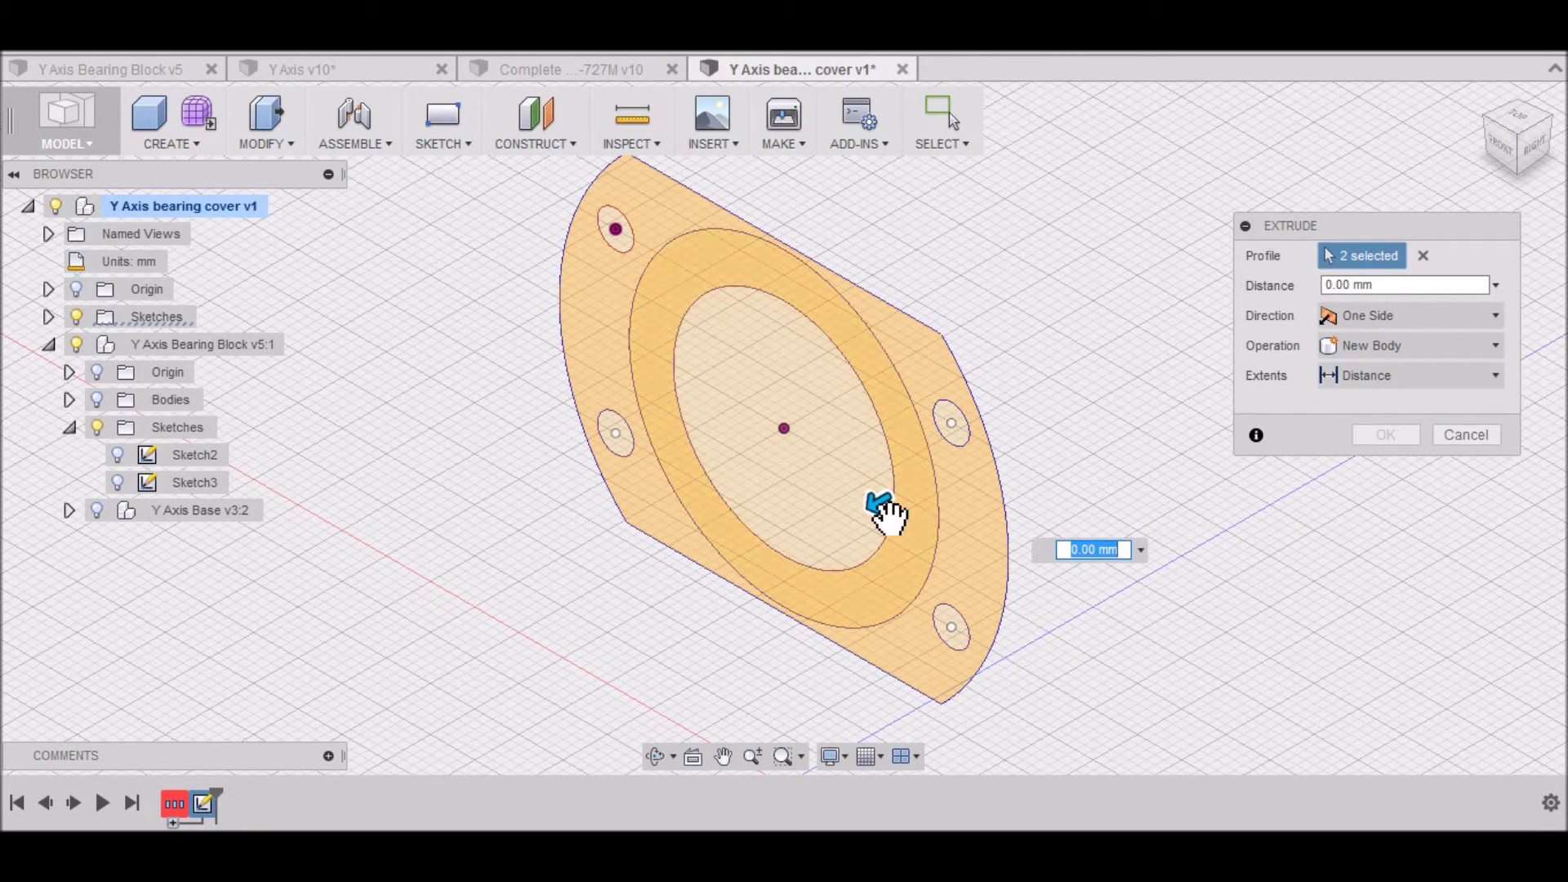
left_click_drag(882, 508, 830, 557)
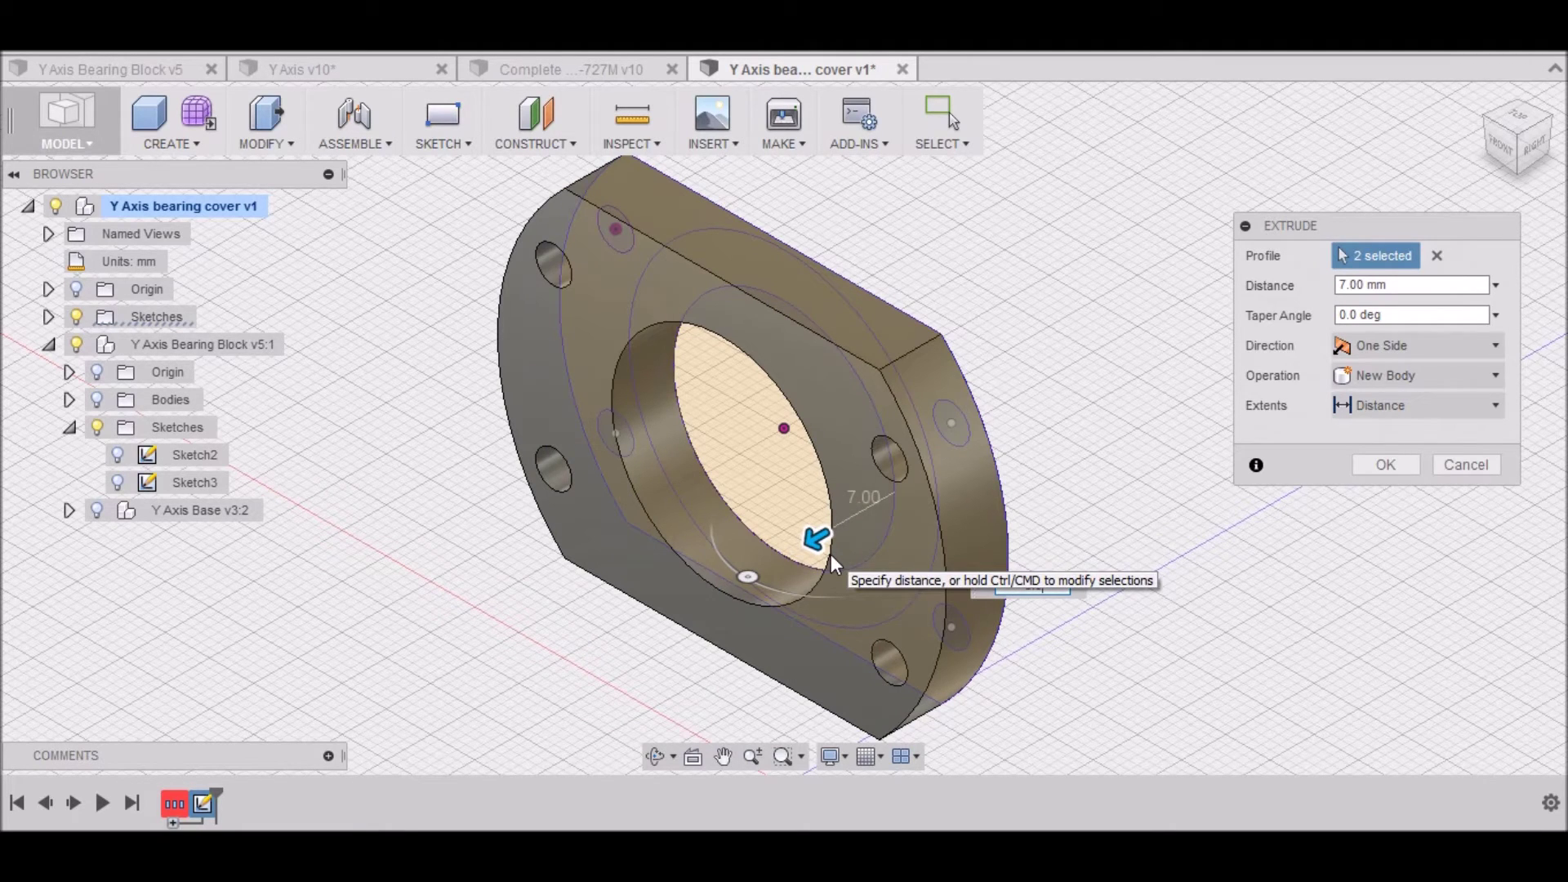
type("3.3")
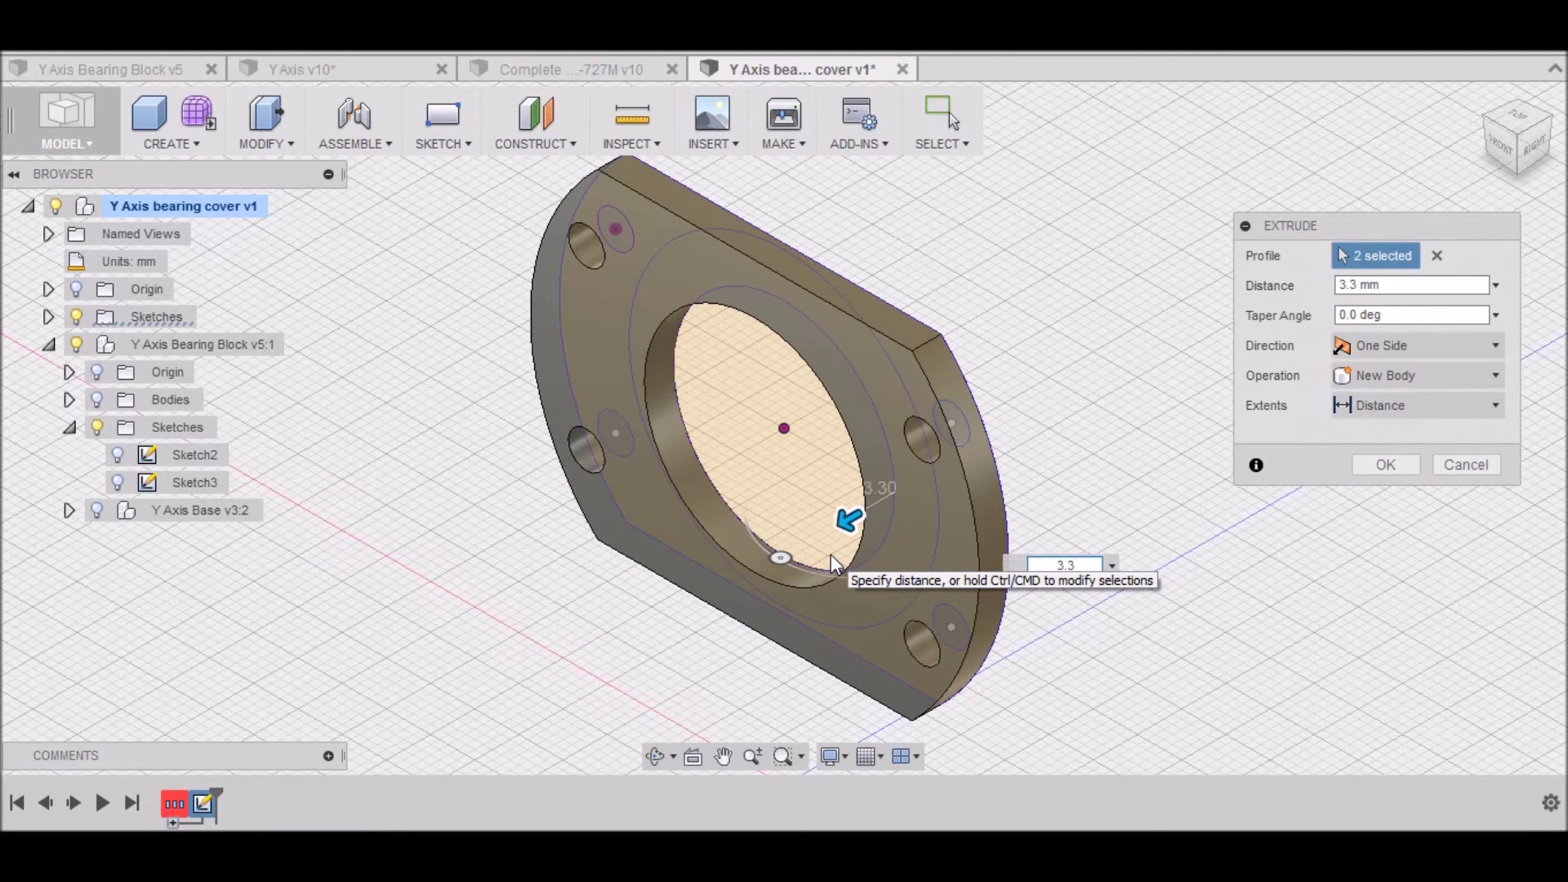
type("5")
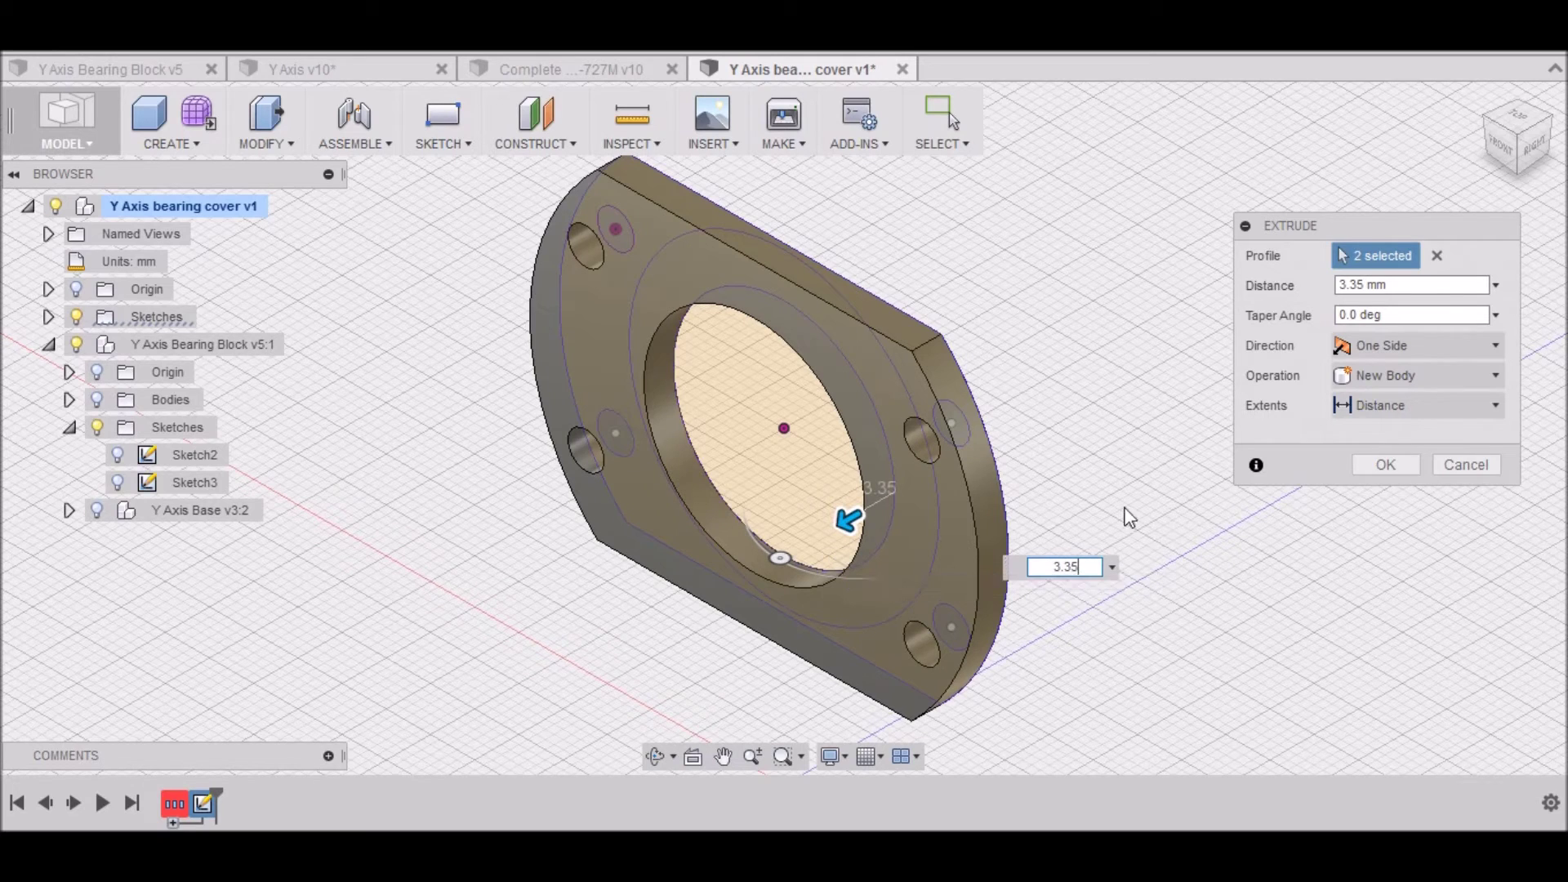
left_click(1384, 464)
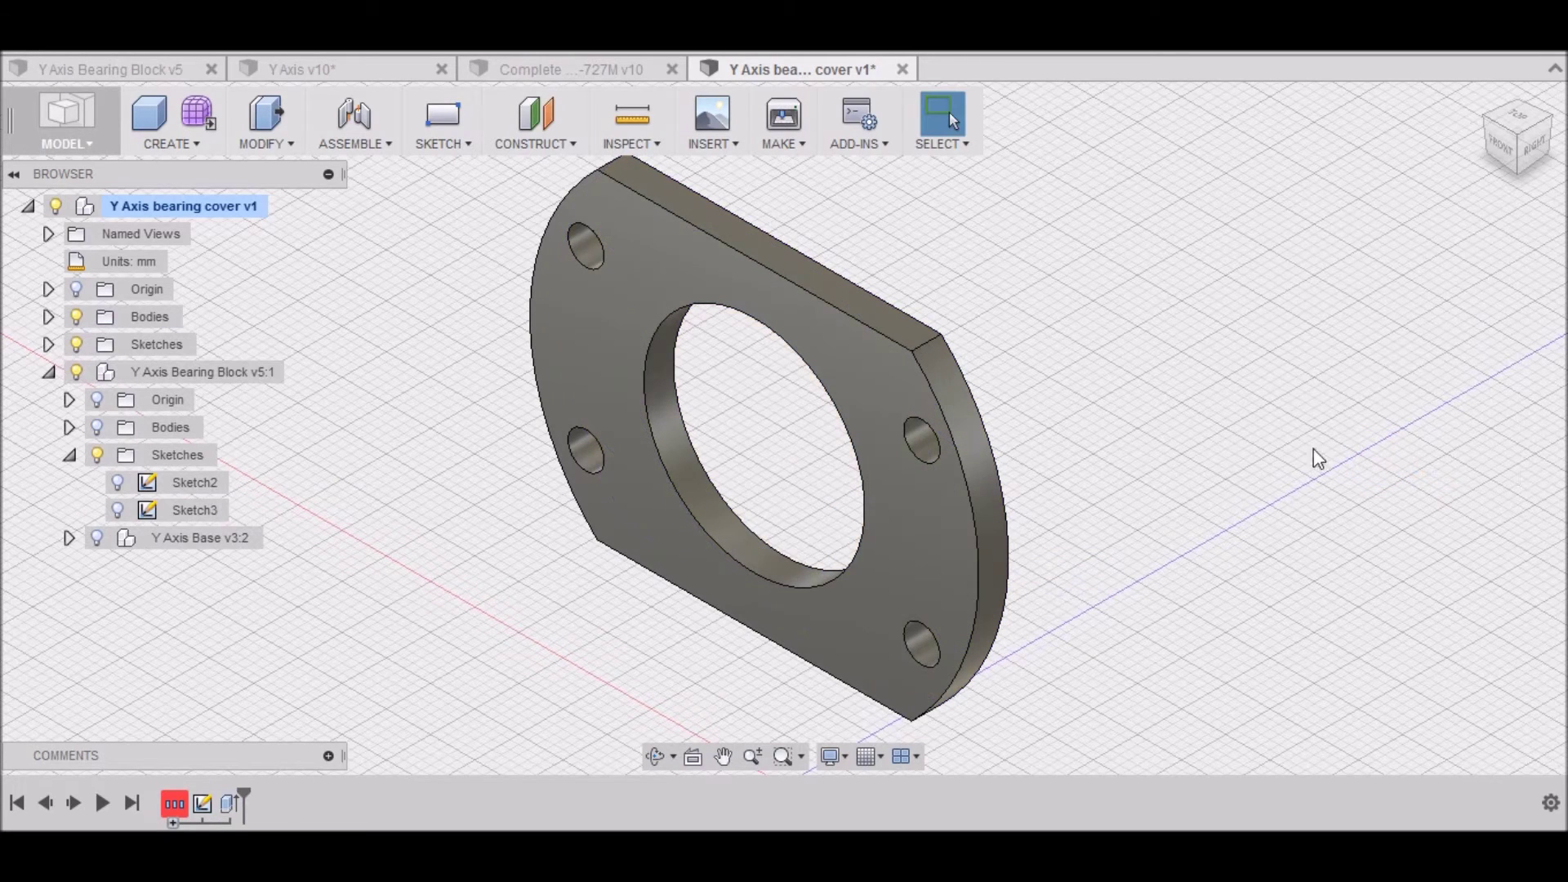
Toggle Sketch2 on and off, then orbit to the plate's back face.
left_click(119, 485)
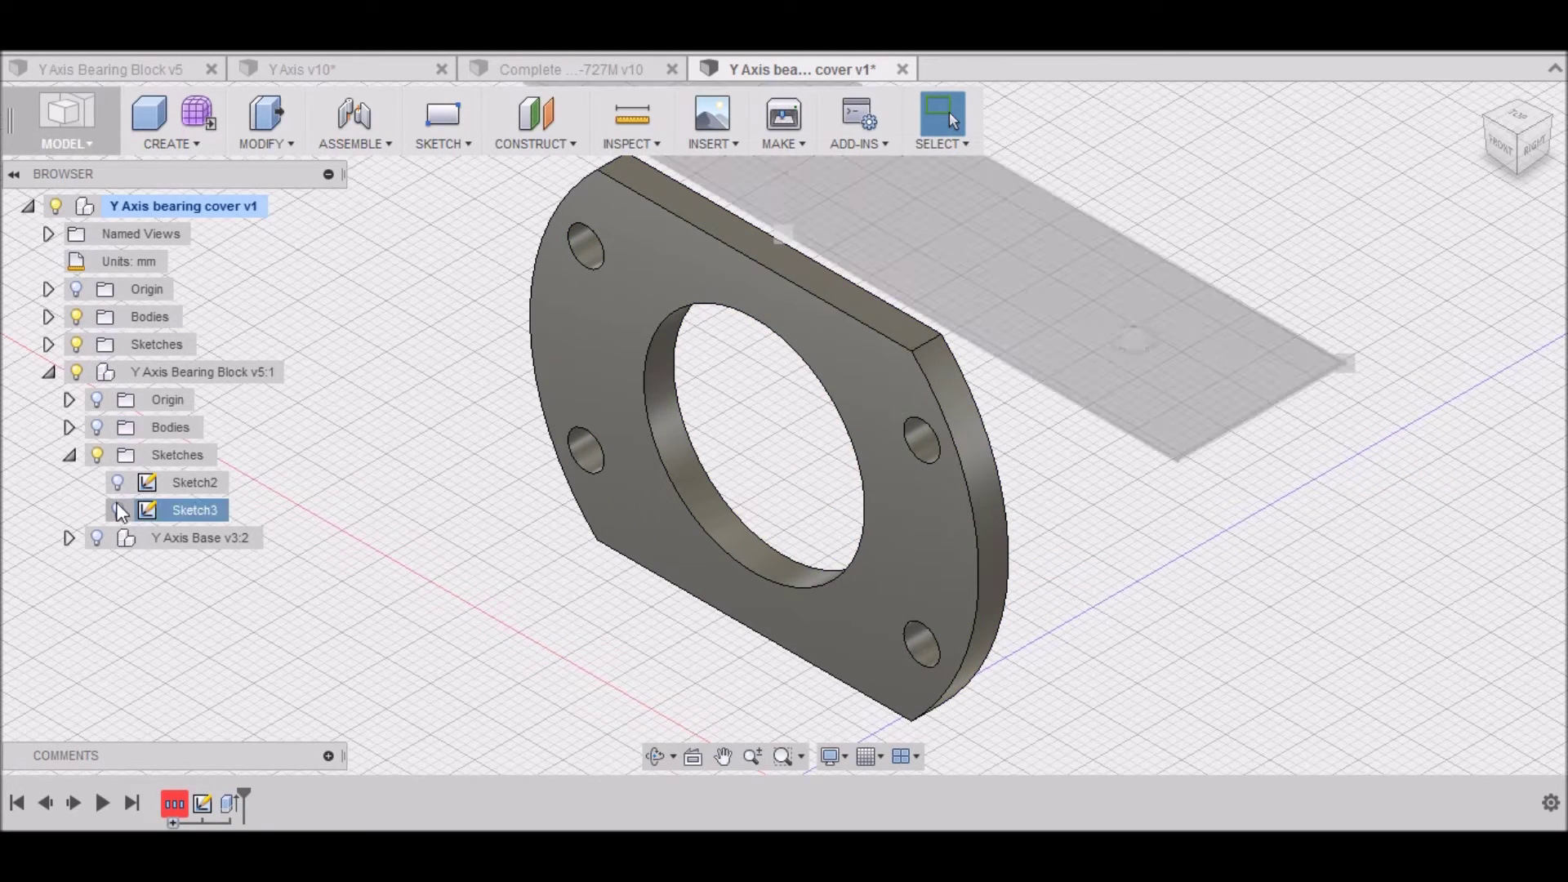
left_click(118, 488)
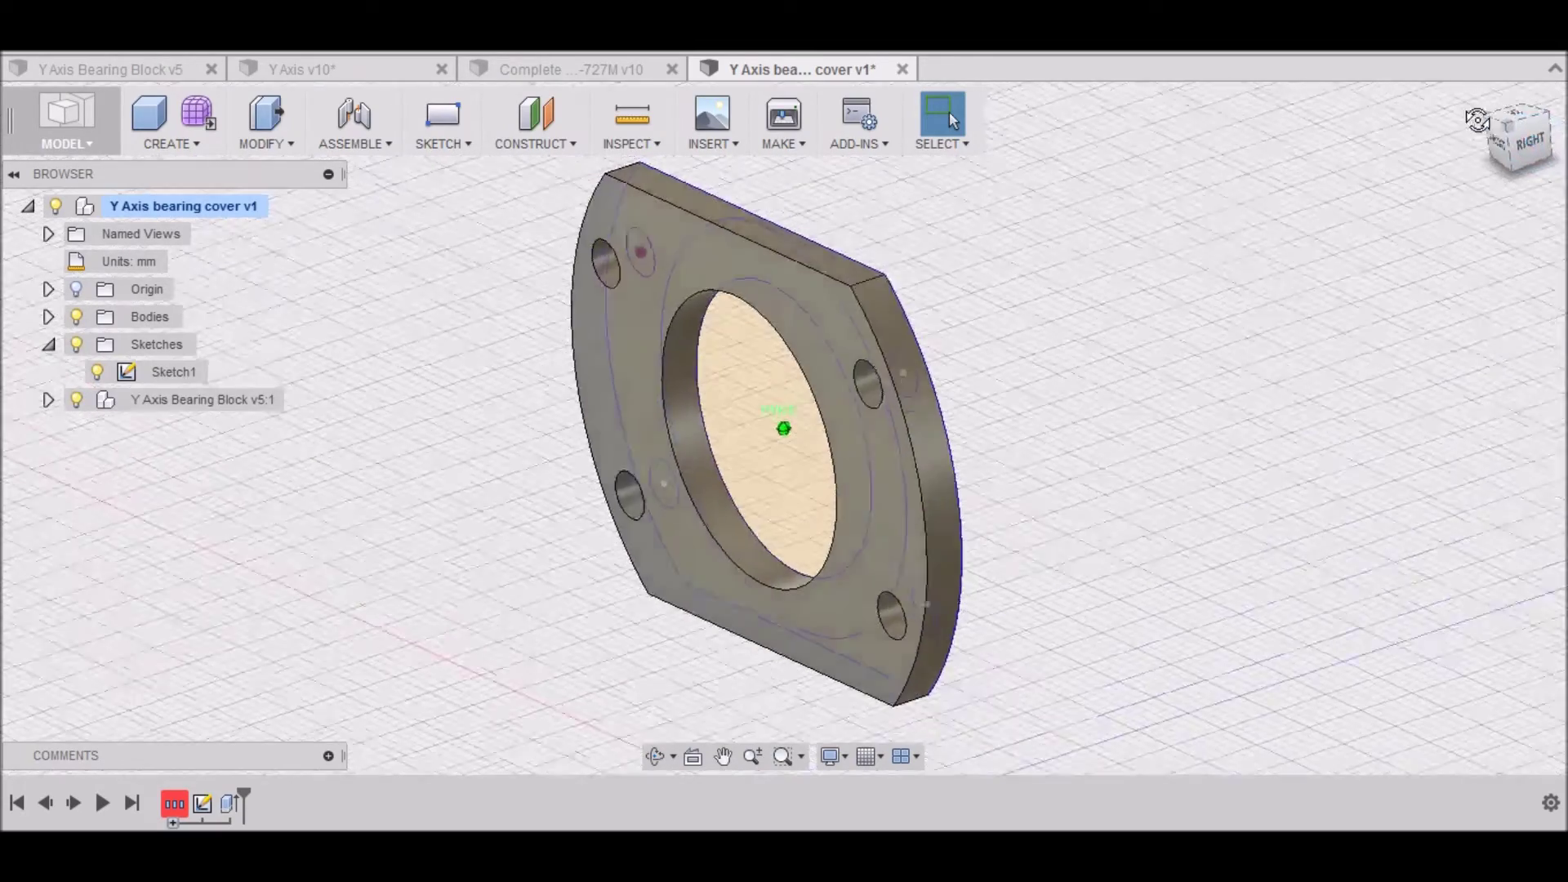
mouse_move(783, 428)
middle_mouse_down("shift")
mouse_move(1143, 429)
mouse_move(737, 242)
middle_mouse_up("shift")
Press Pull the ring profile -3 mm into a joined boss, then hide Sketch1.
right_click(737, 242)
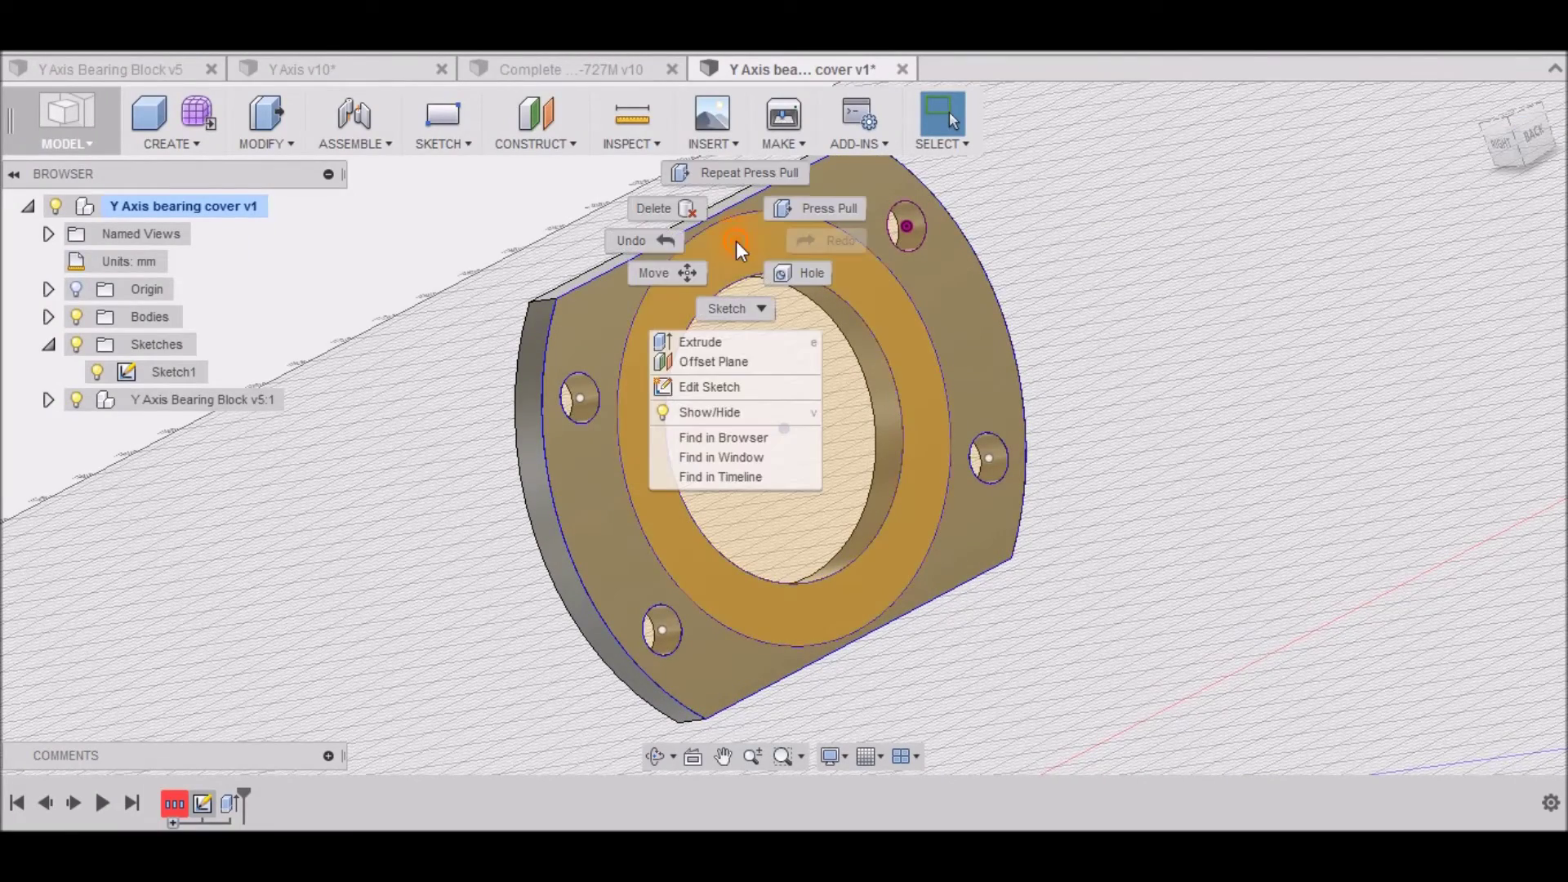
left_click(698, 173)
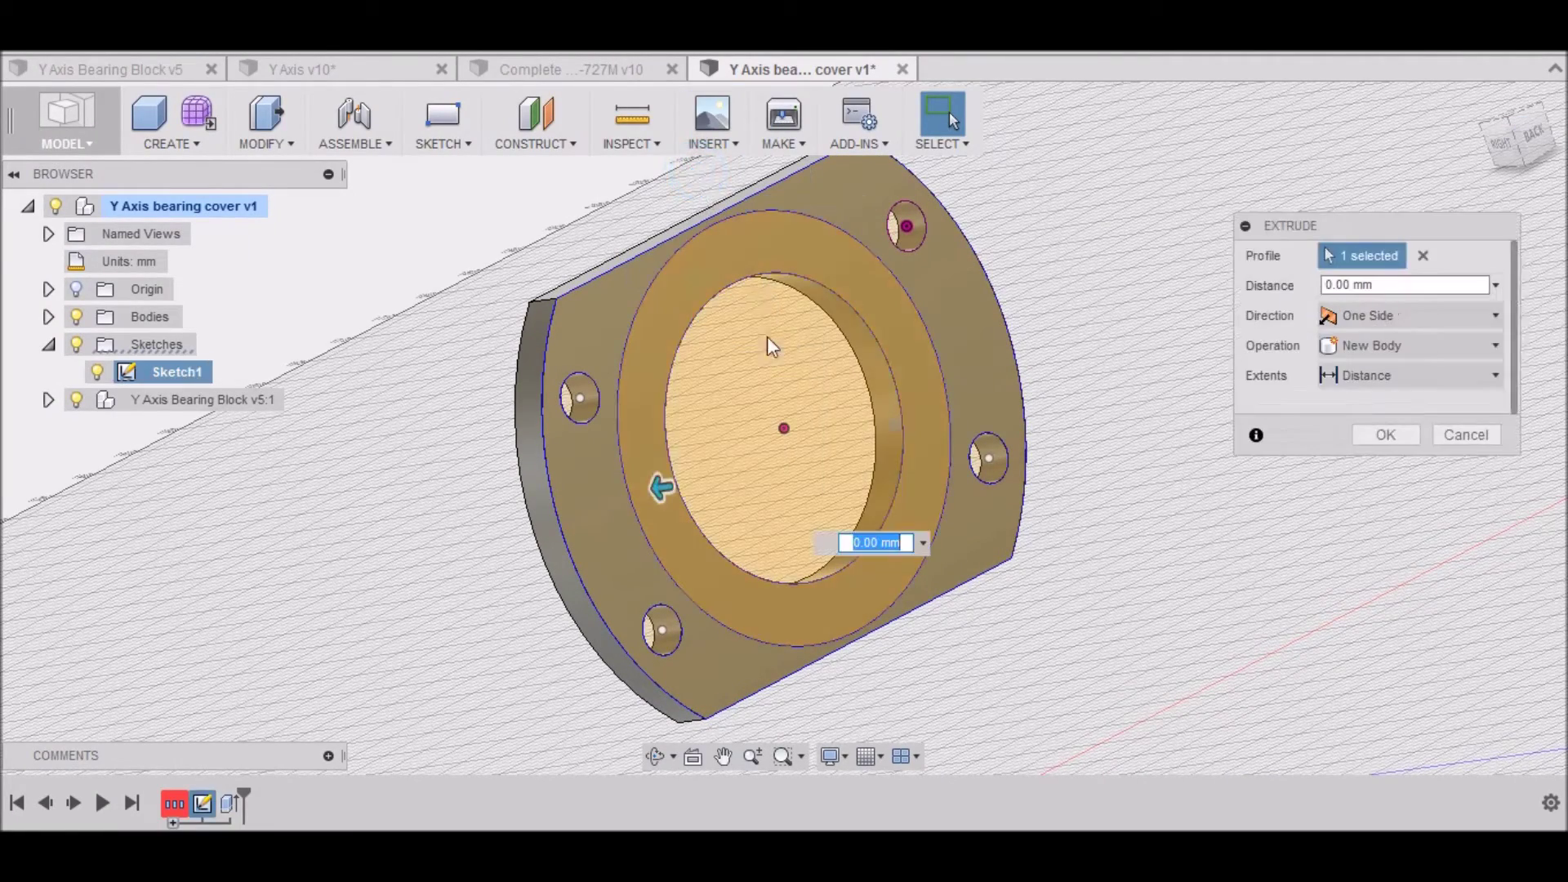
left_click_drag(663, 496, 771, 504)
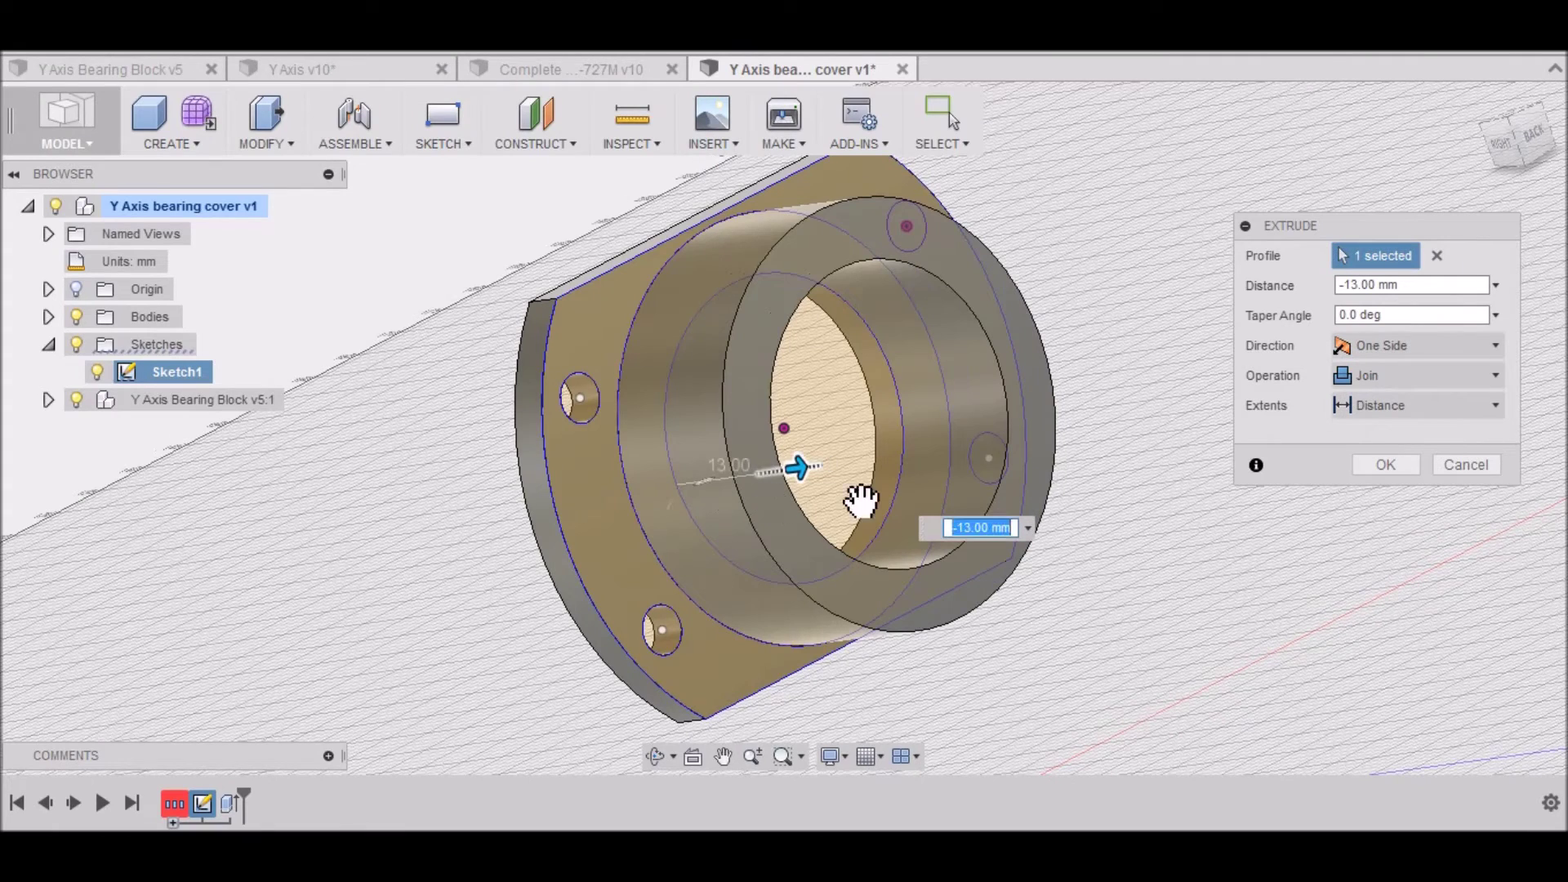
double_click(1377, 284)
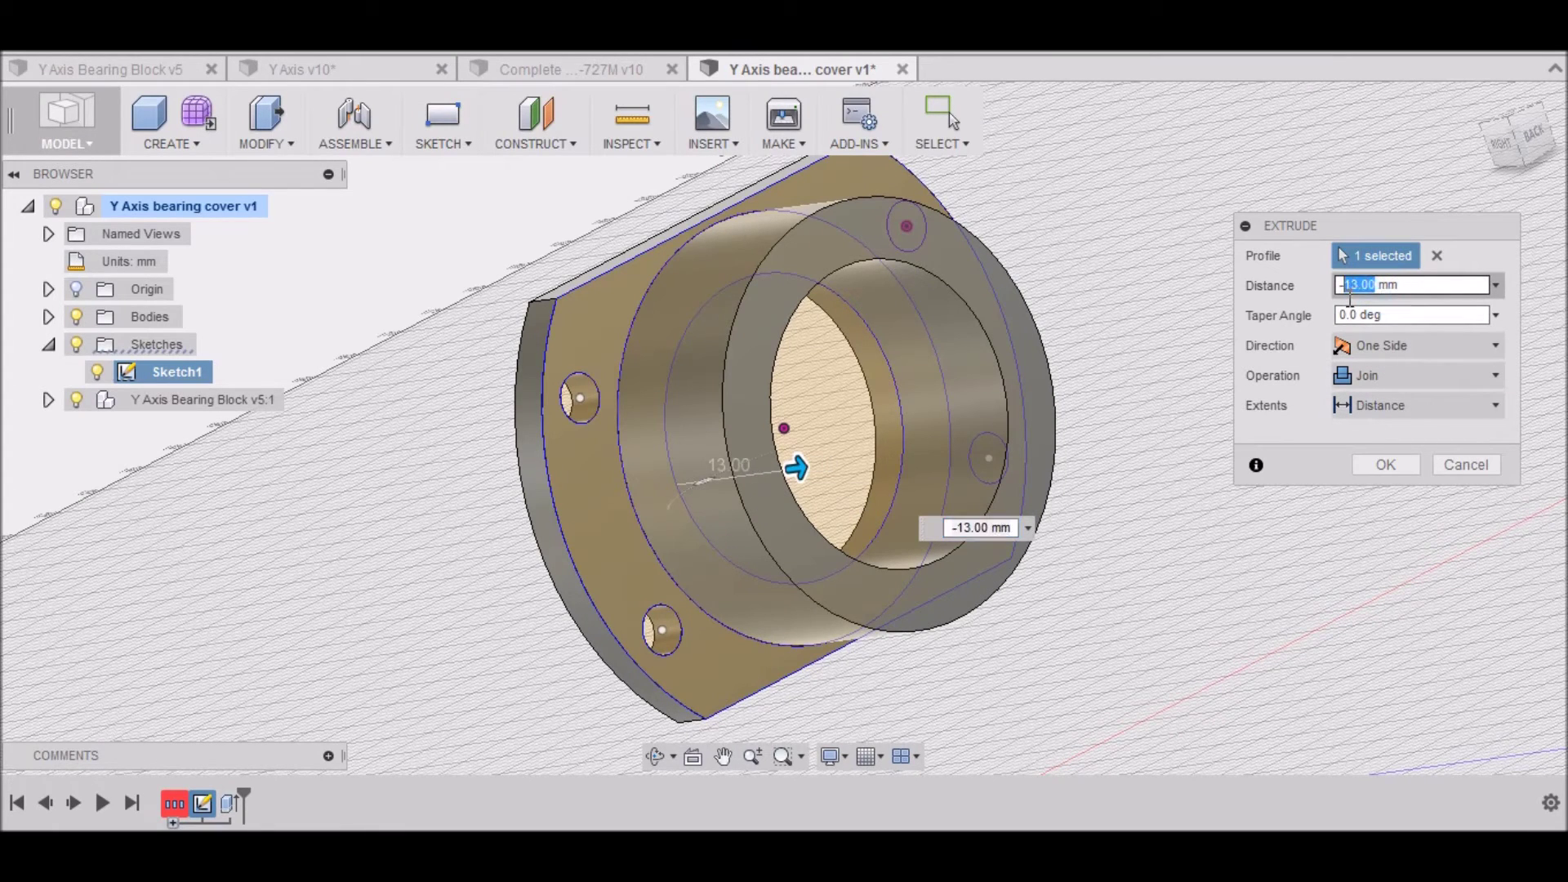
type("-3")
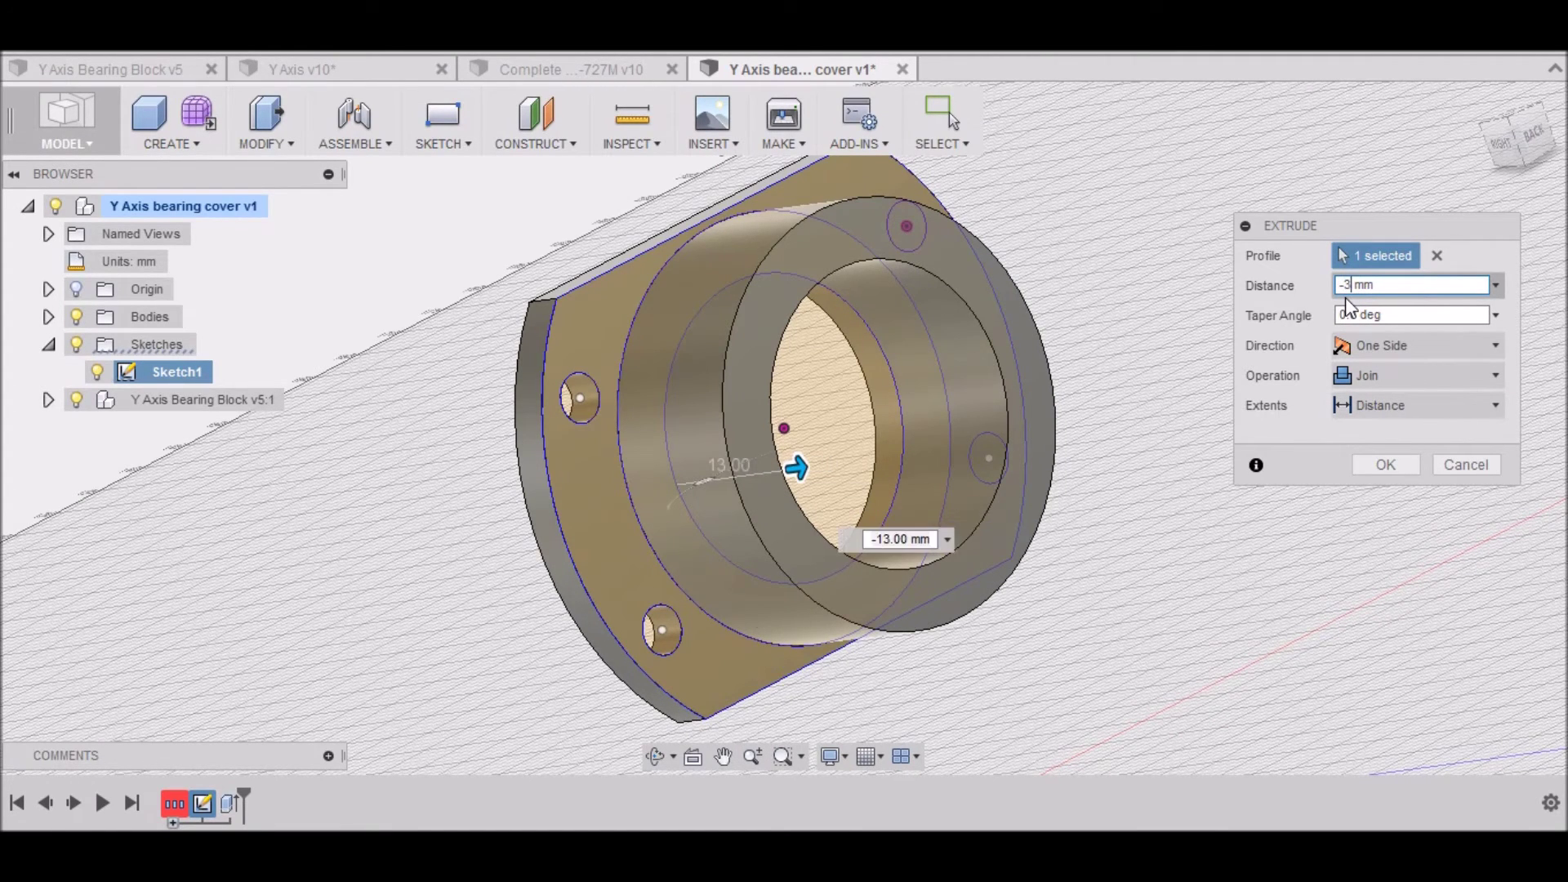
key("Return")
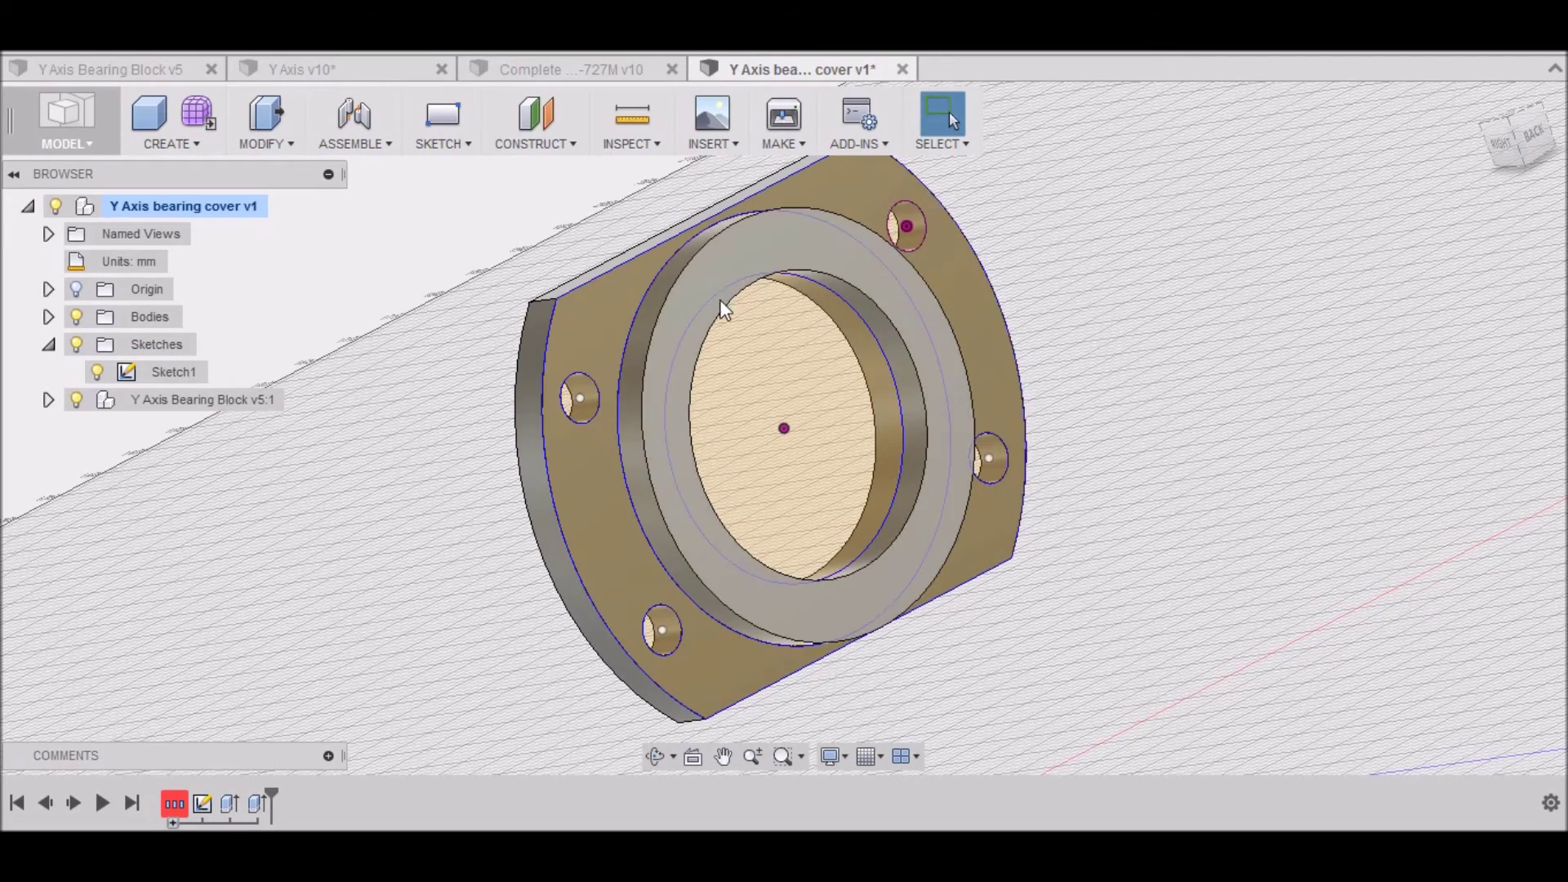
scroll(723, 326, "down", 3)
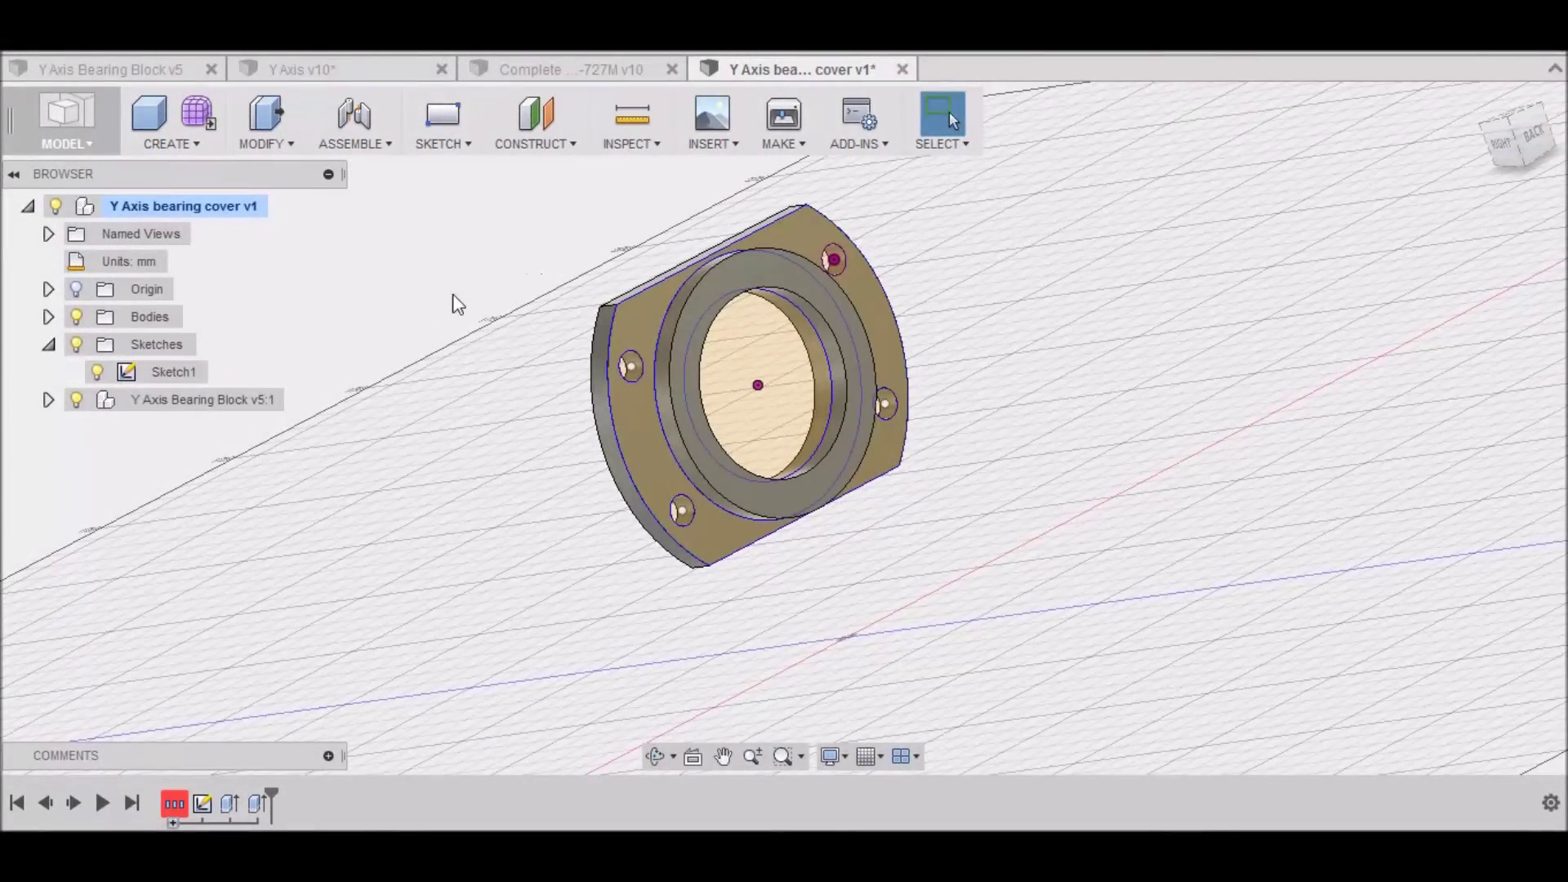
left_click(97, 372)
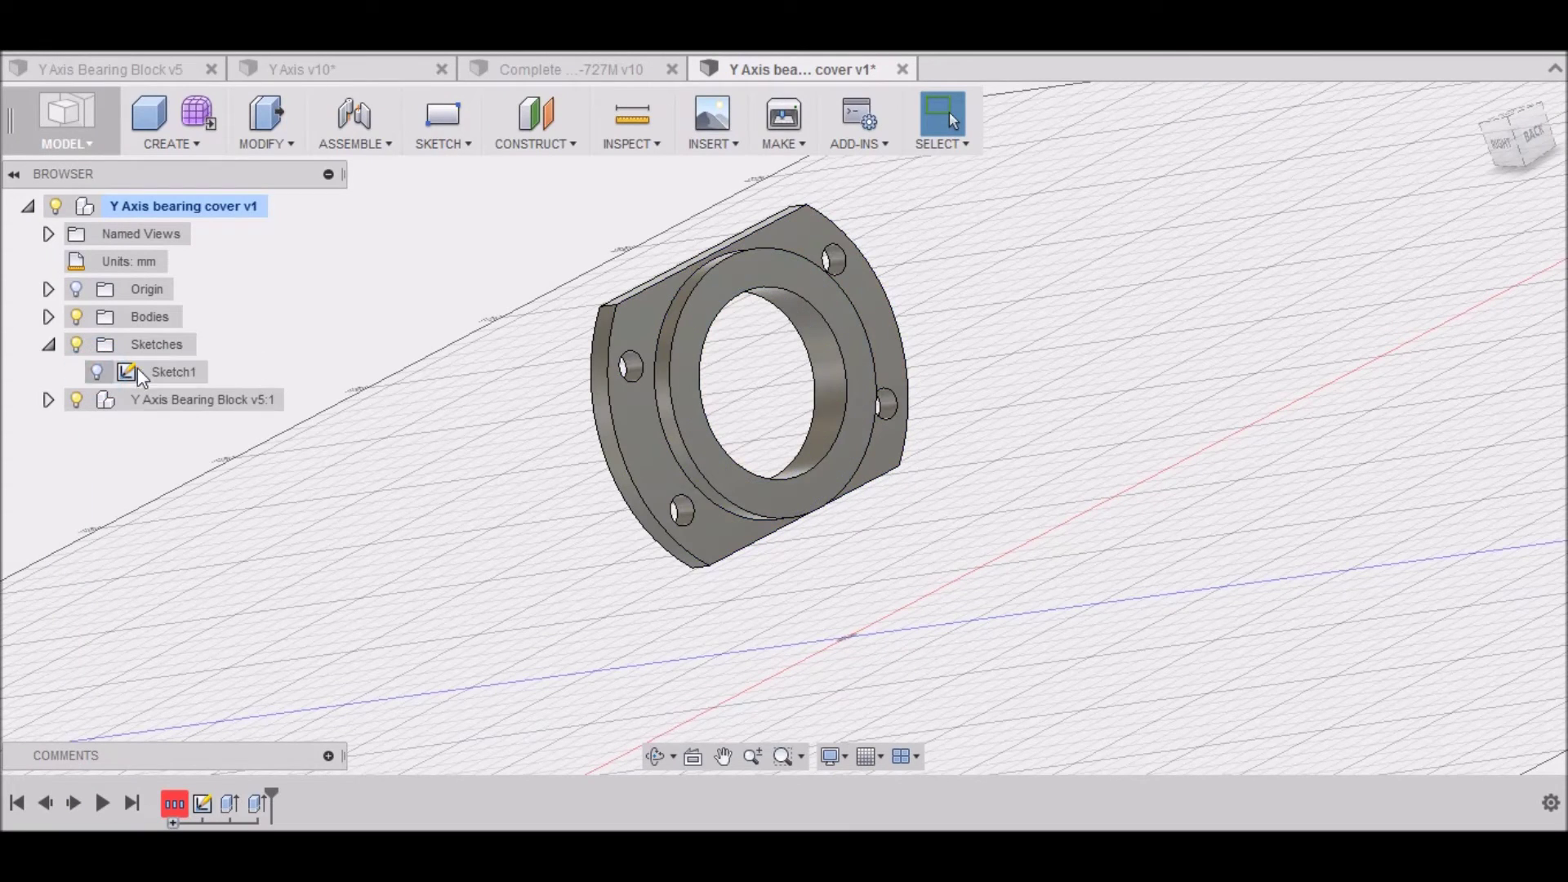
Start a chamfer and select the boss ring edge and the plate's side edges.
left_click(472, 149)
mouse_move(343, 155)
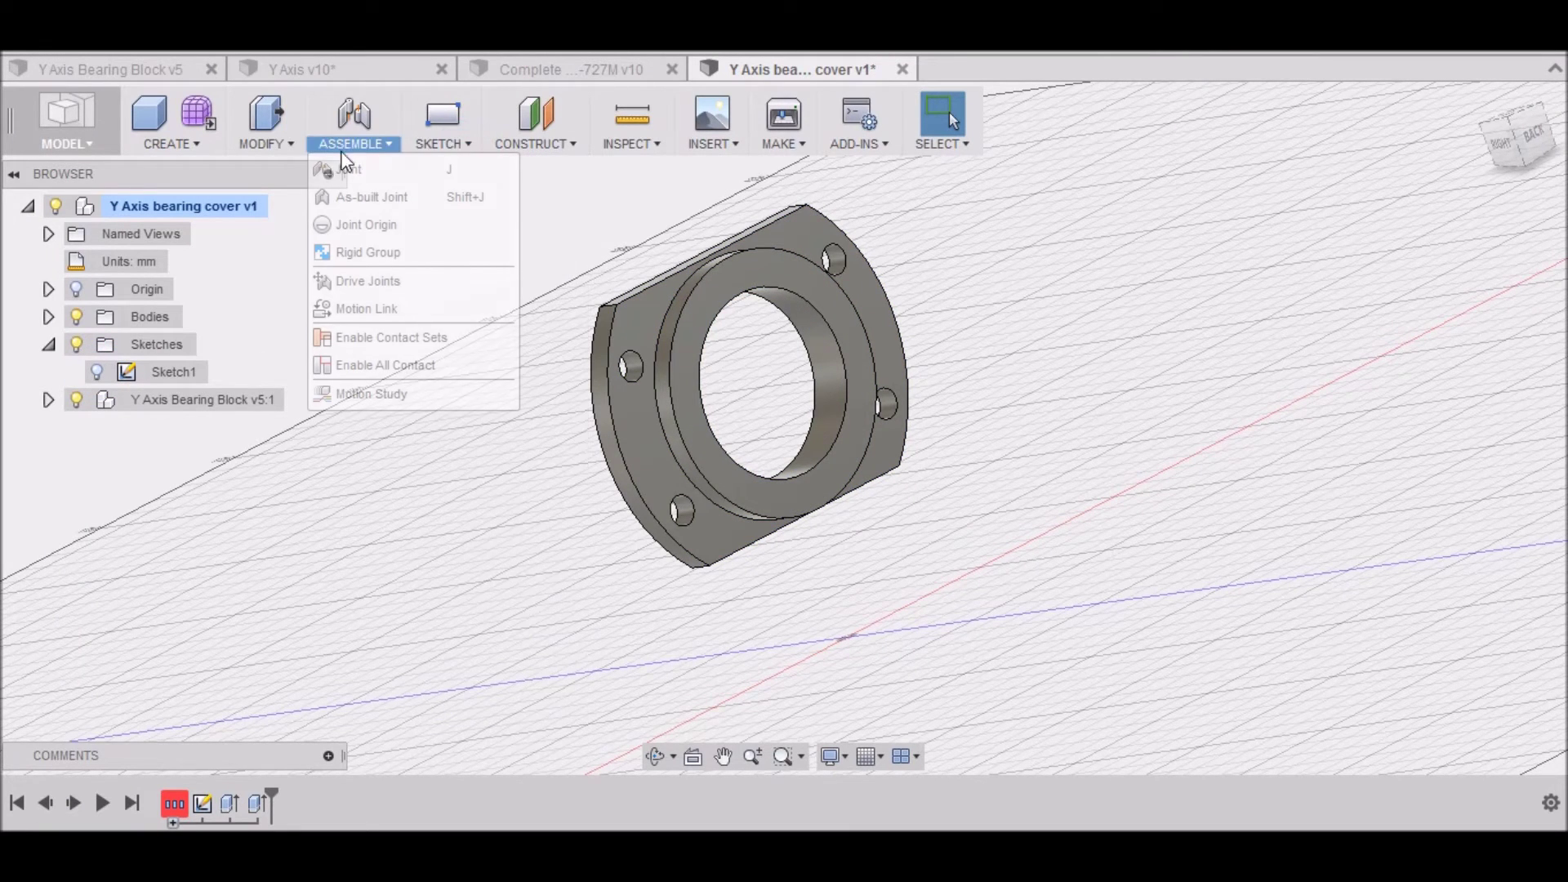
left_click(289, 141)
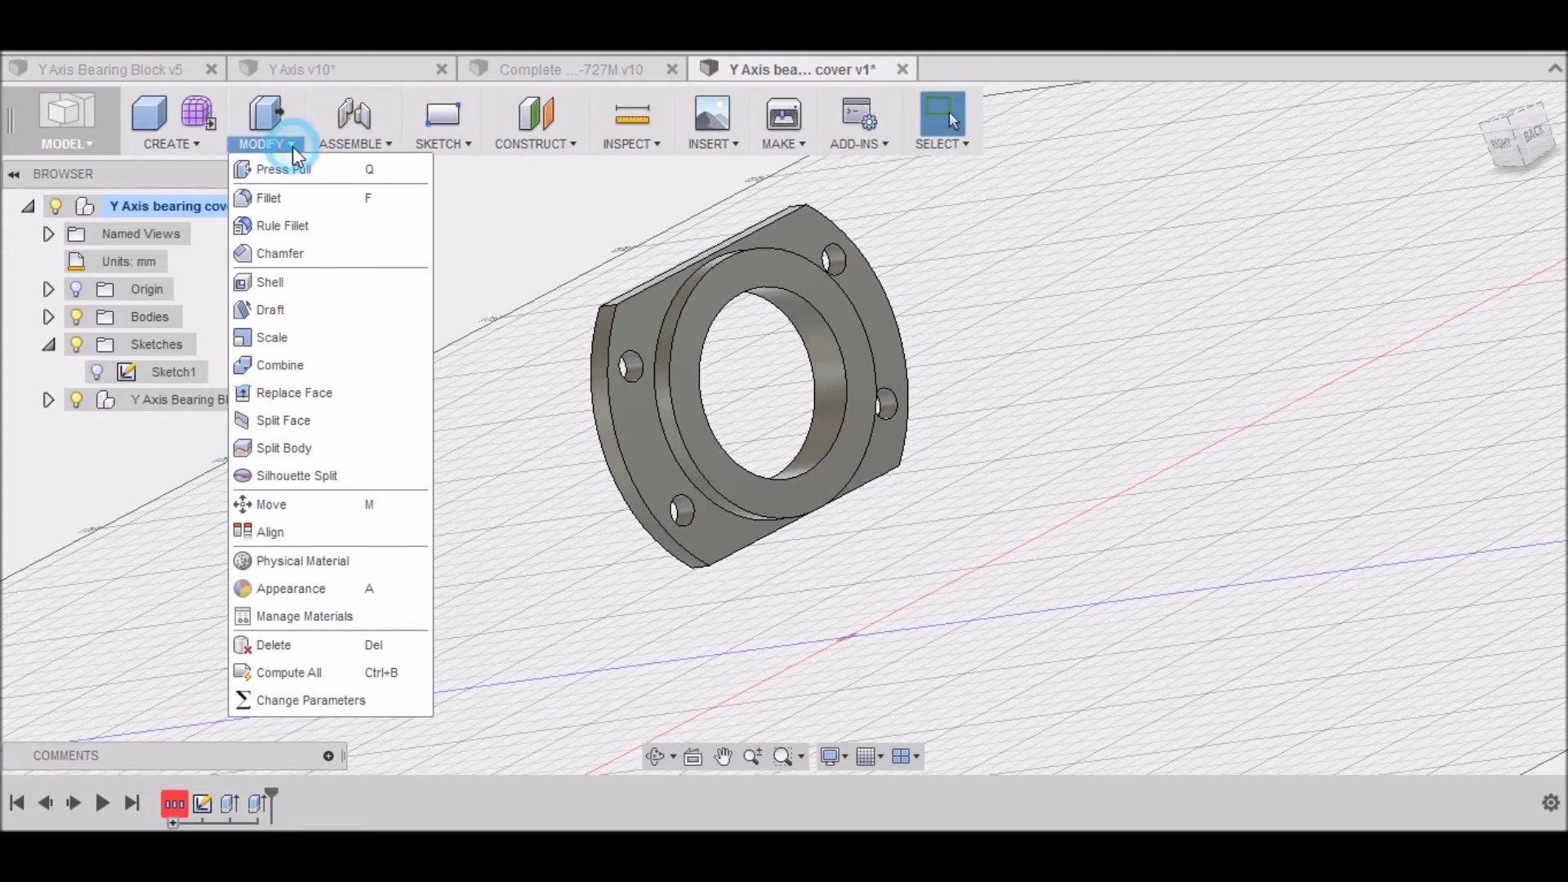
left_click(272, 256)
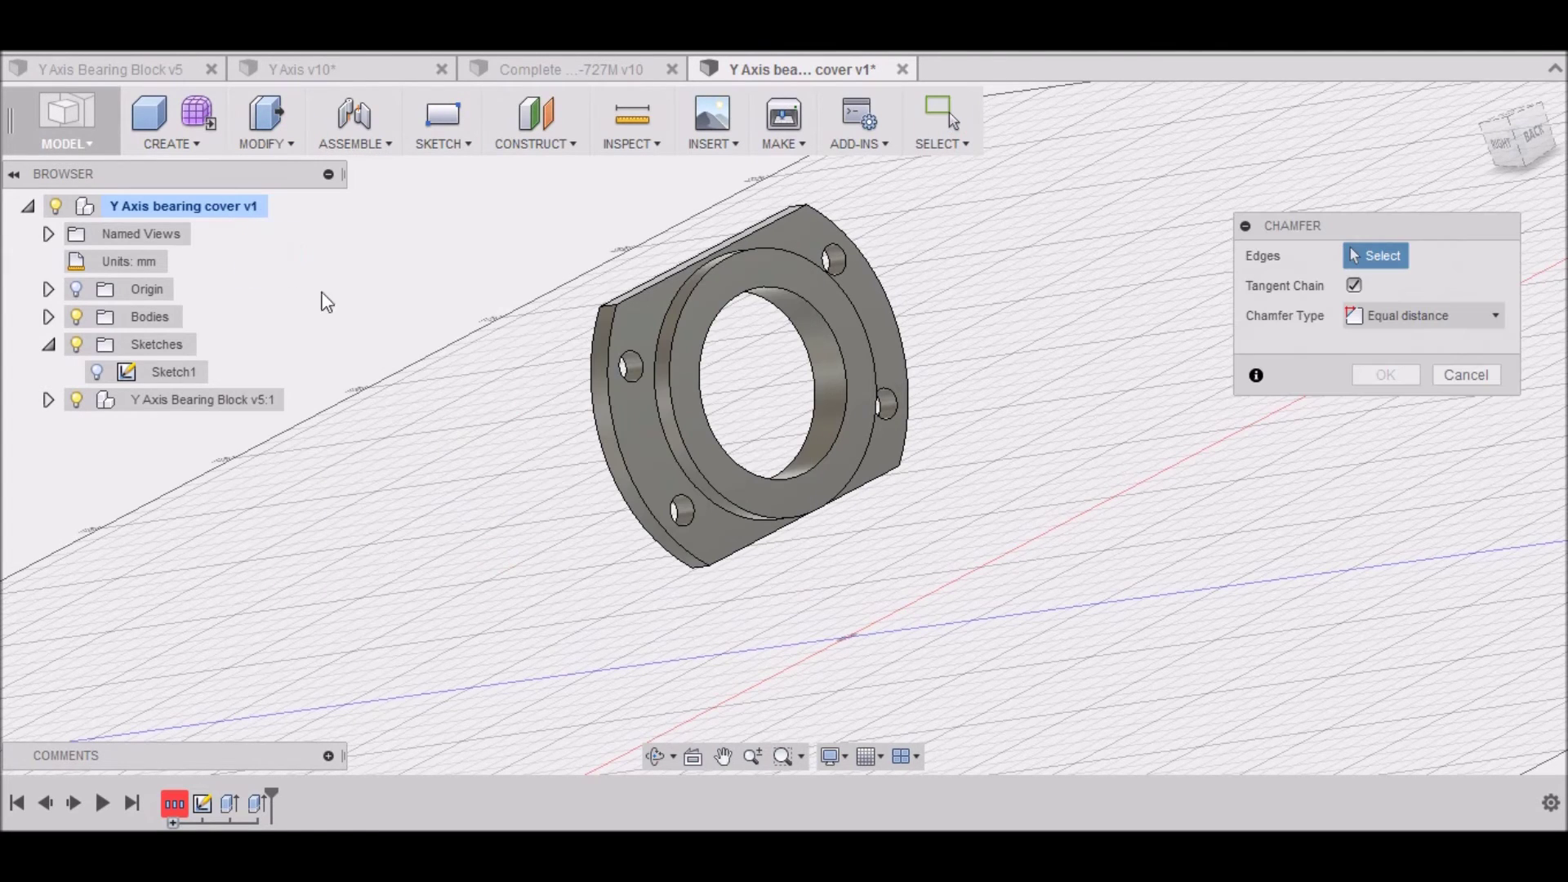
left_click(672, 361)
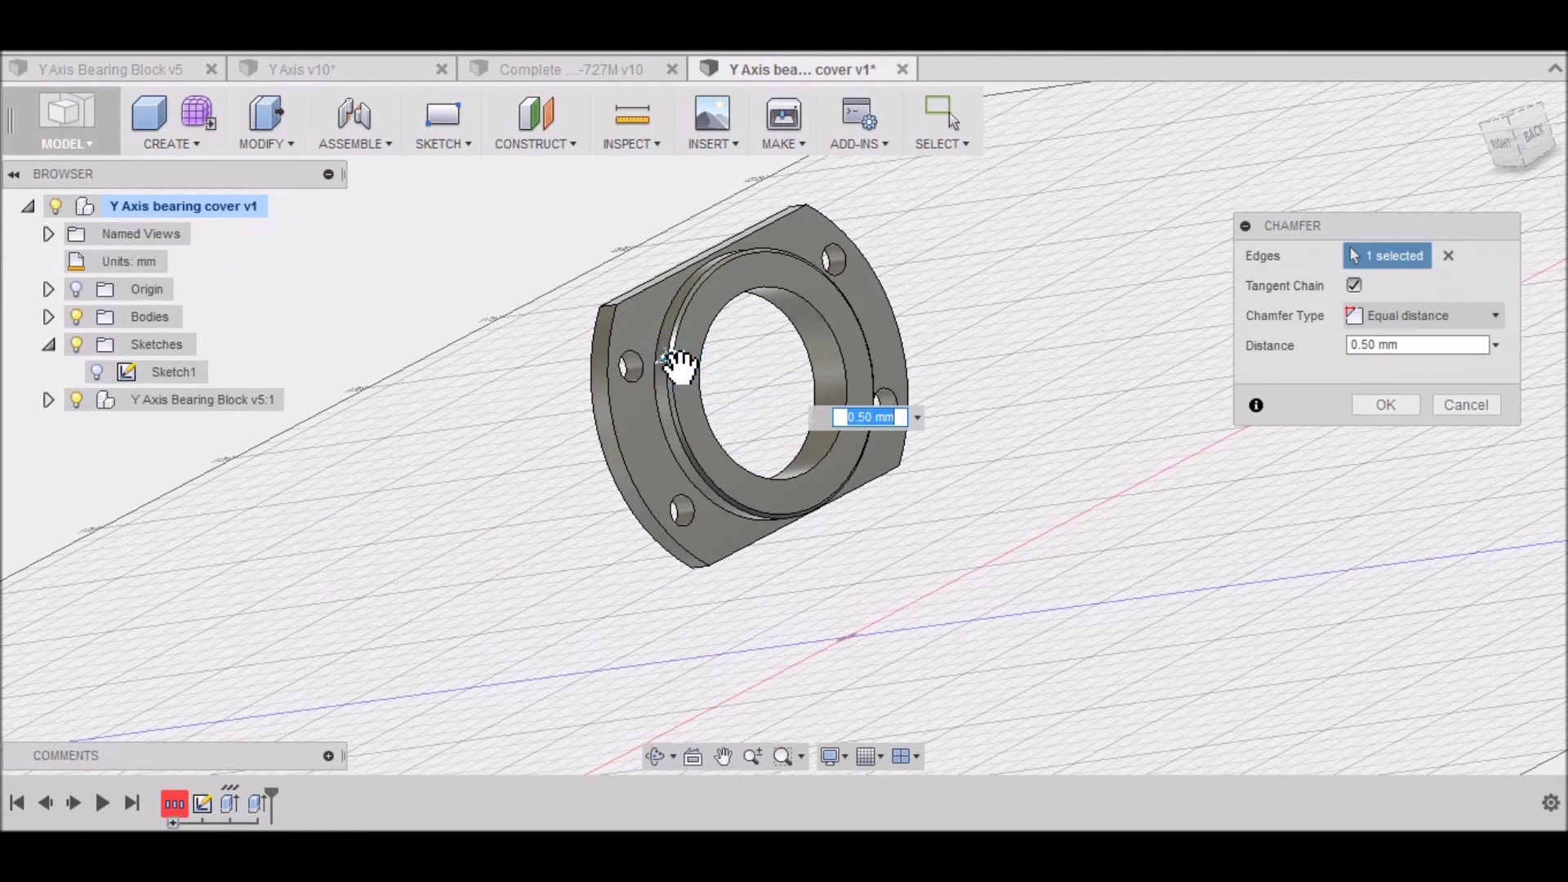
left_click(1503, 142)
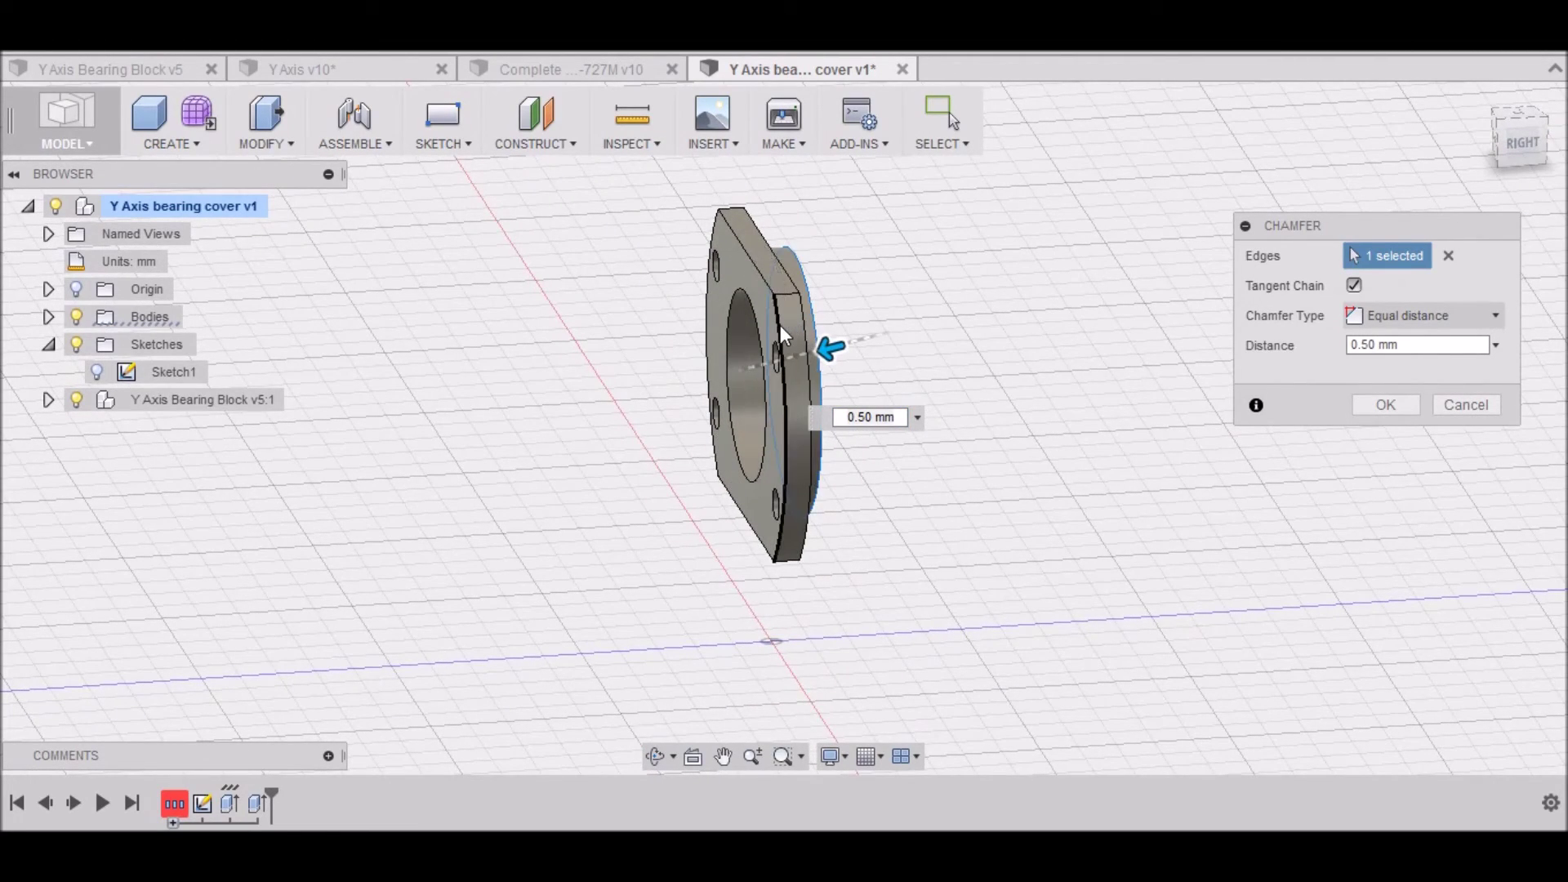
middle_click_drag(770, 290, 833, 301, "shift")
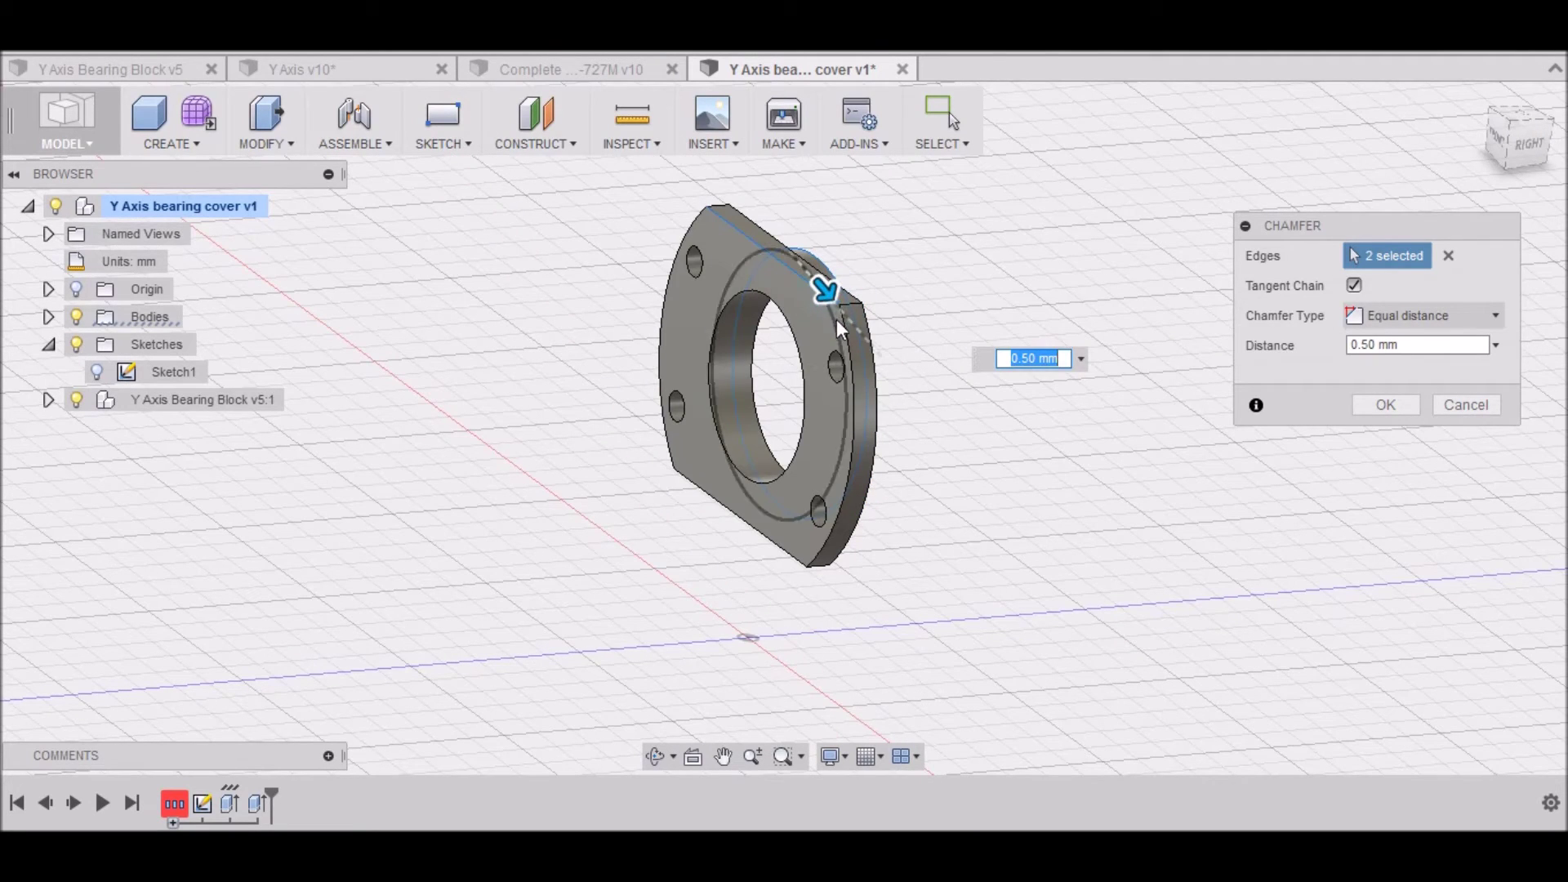
left_click(841, 323)
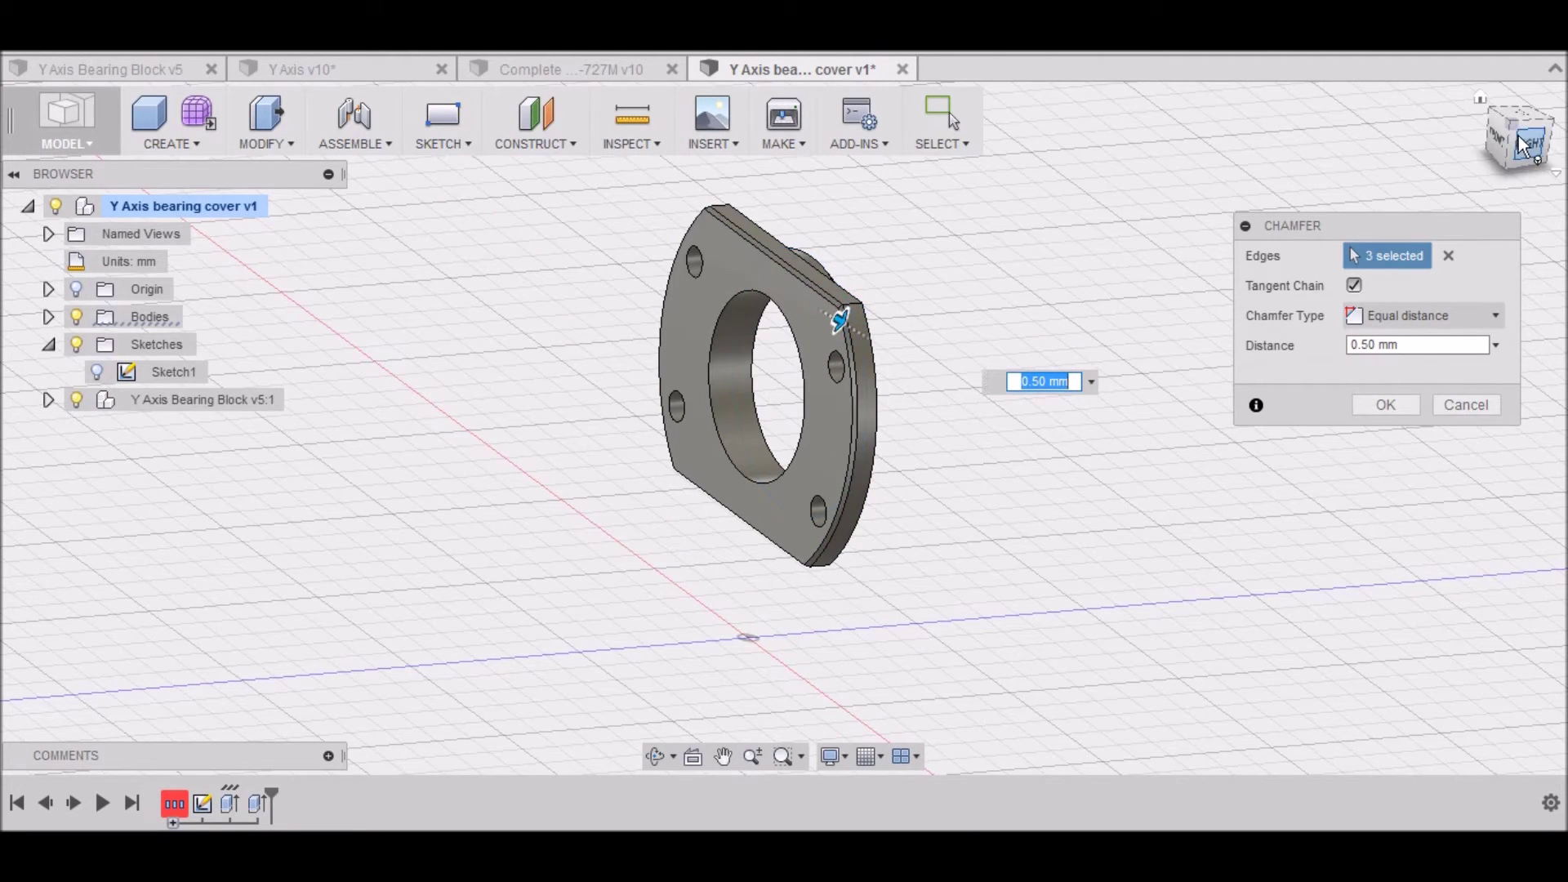
Add the front and lower rim edges, accept the 0.50 mm chamfer, and return home.
middle_click_drag(1179, 295, 939, 310, "shift")
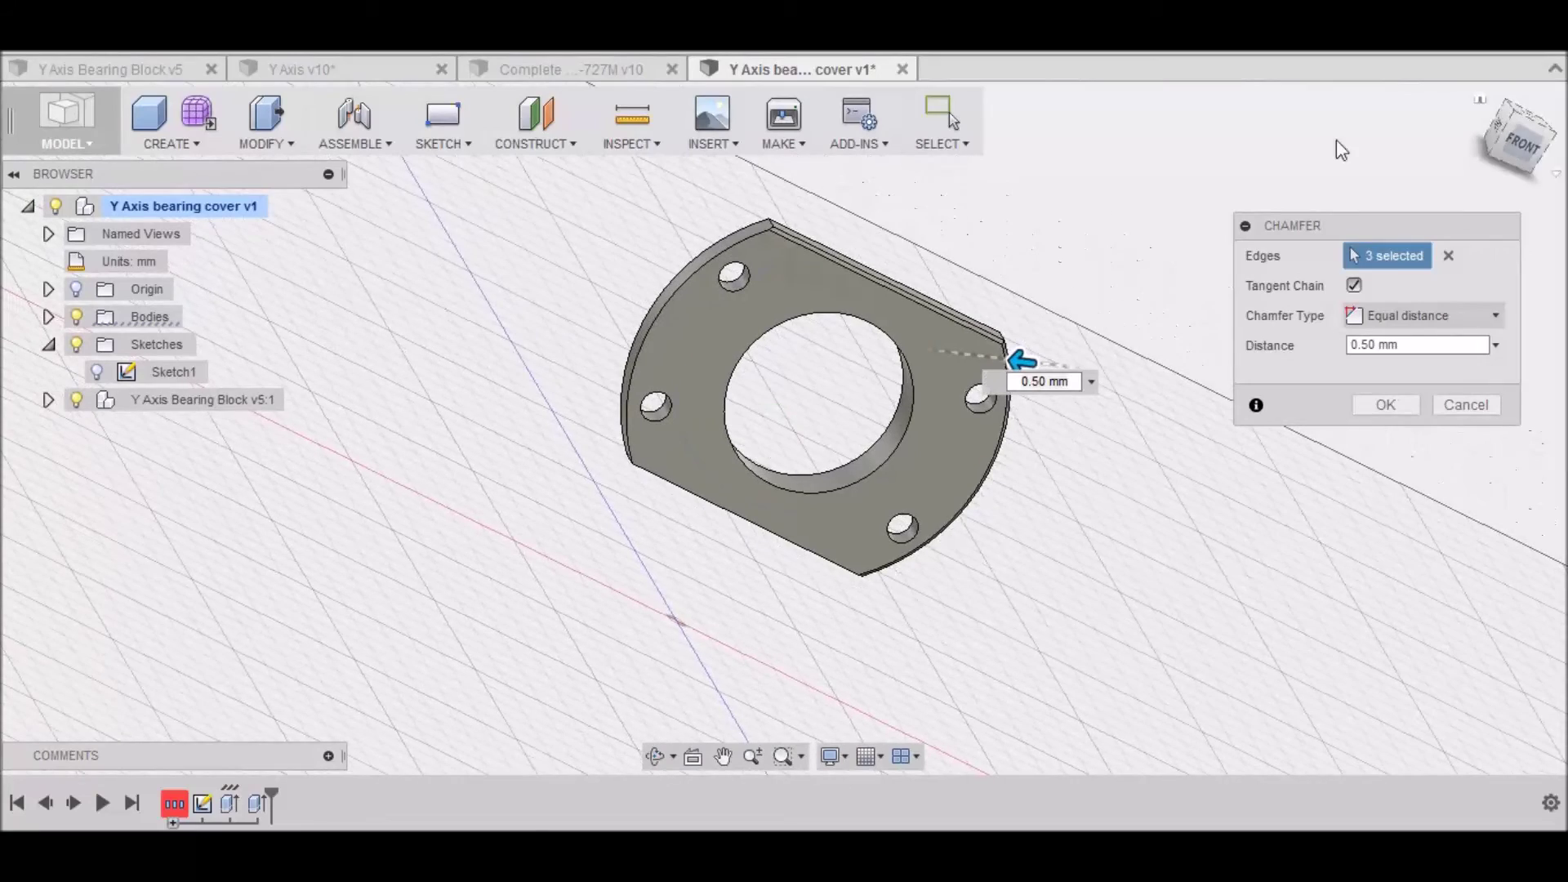
left_click(768, 241)
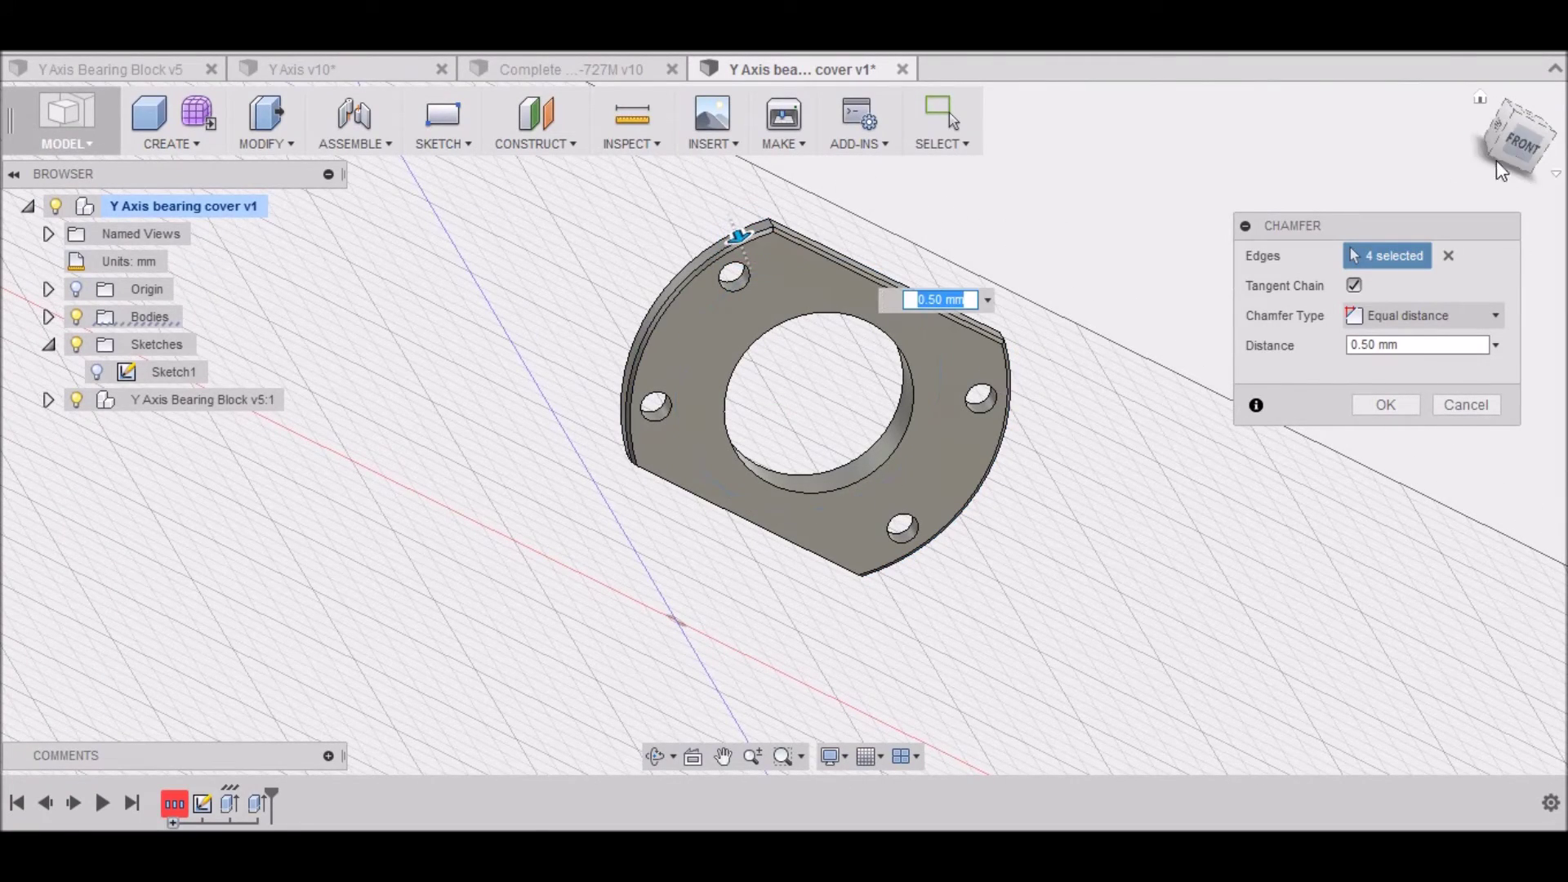
left_click(1517, 139)
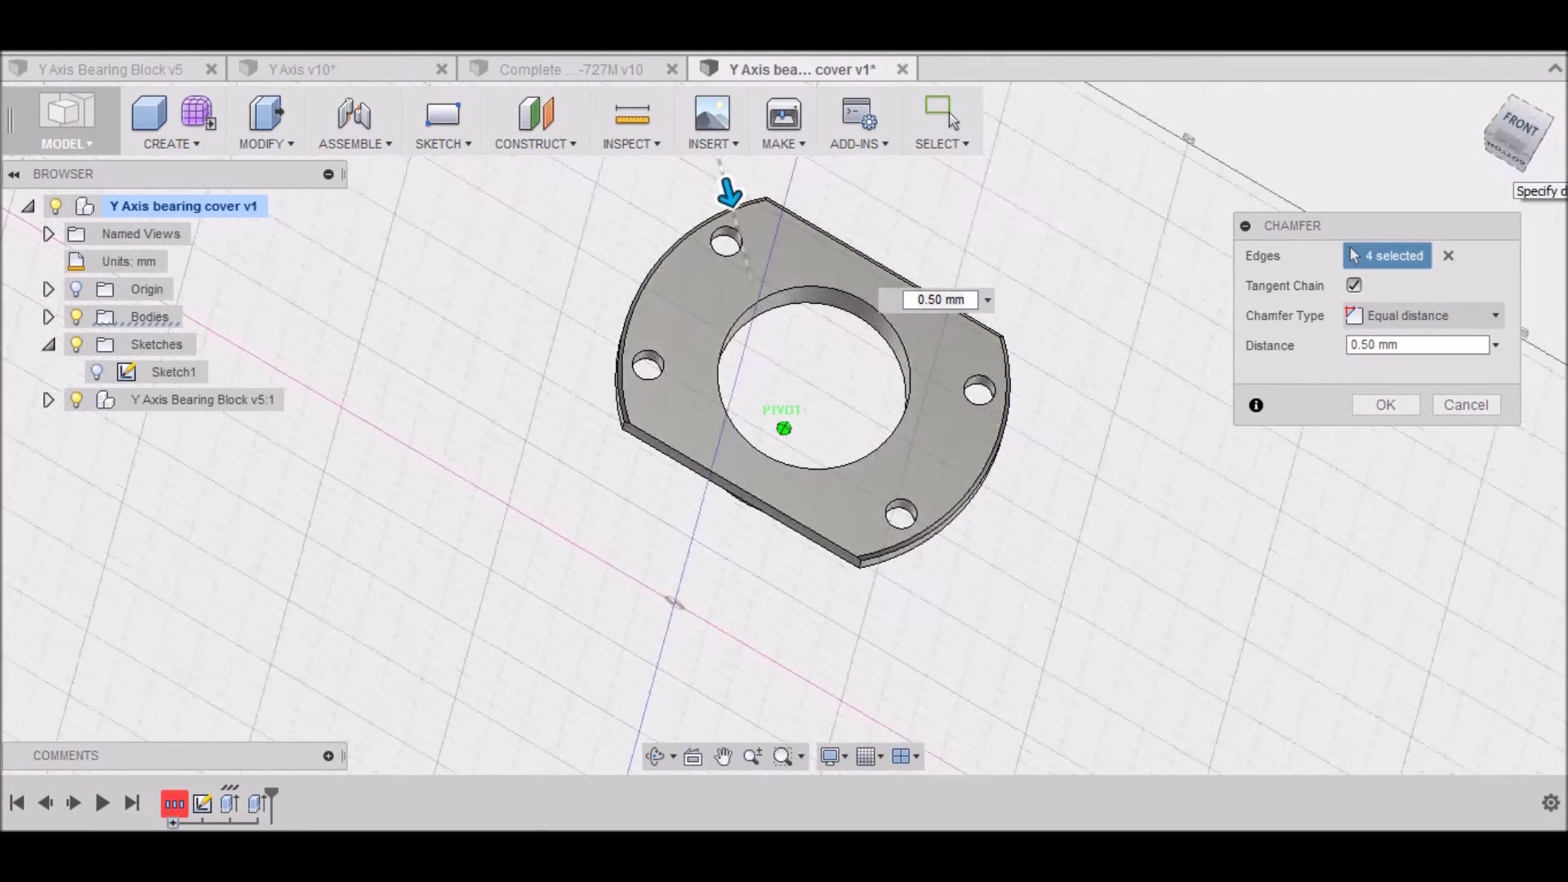
left_click(815, 513)
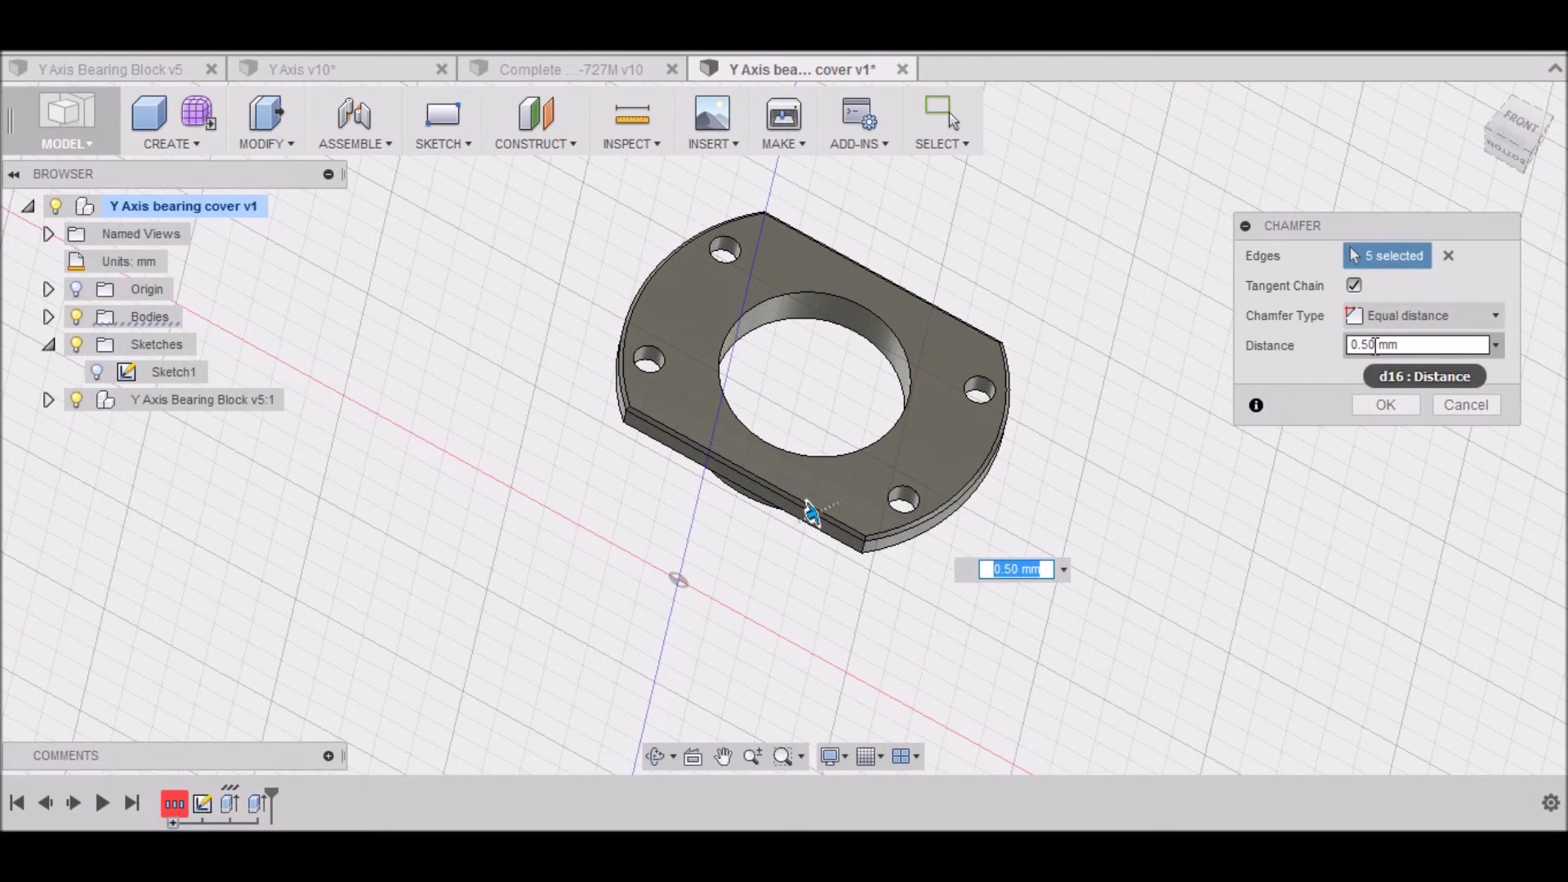
left_click_drag(1517, 135, 1480, 162)
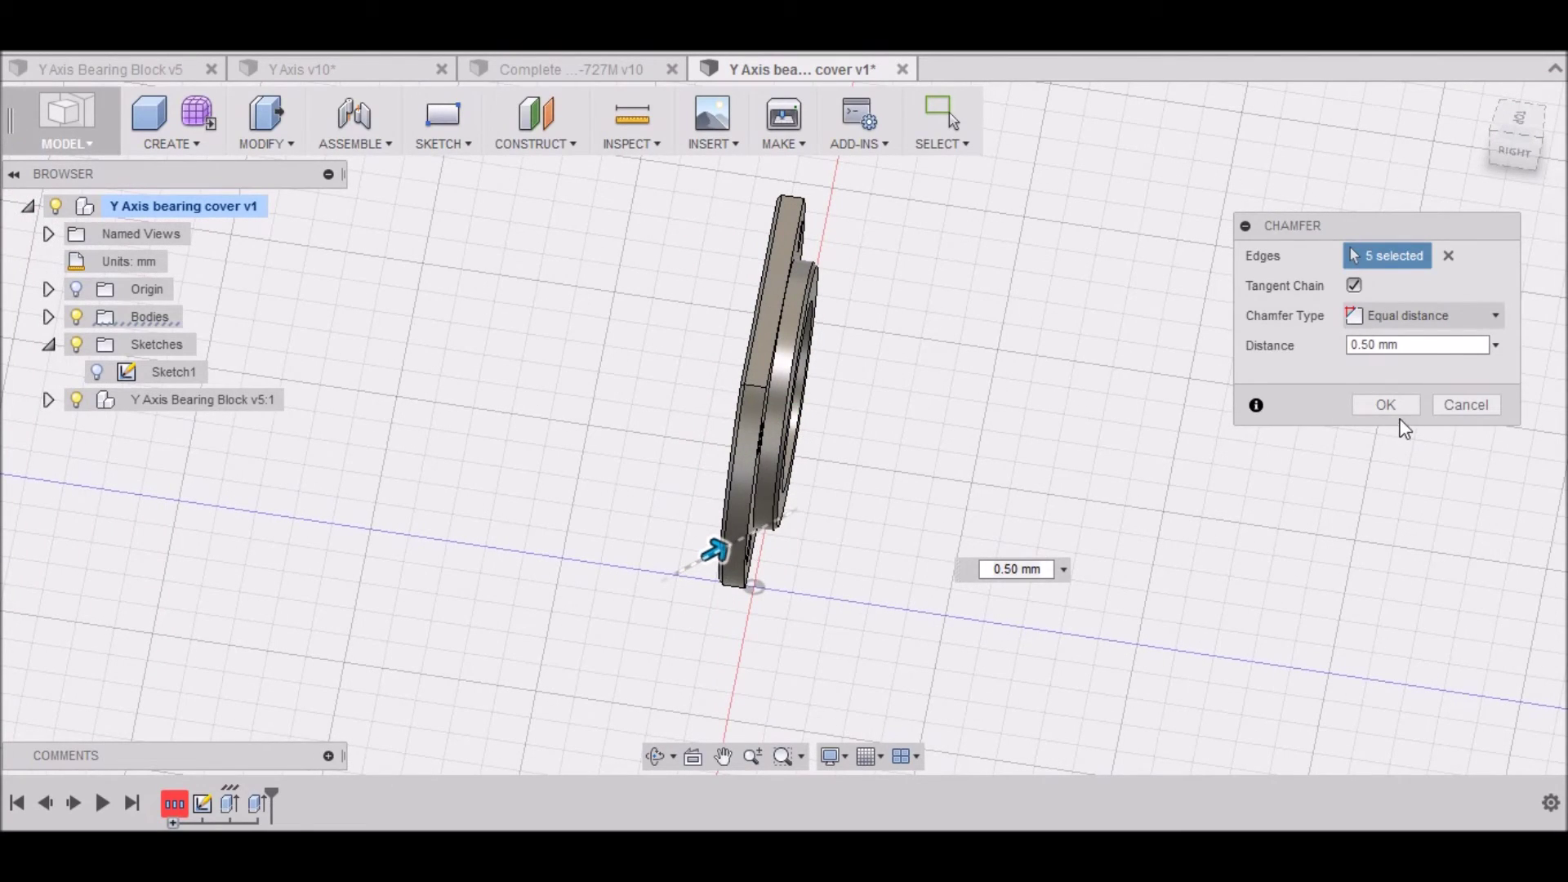
left_click(1388, 405)
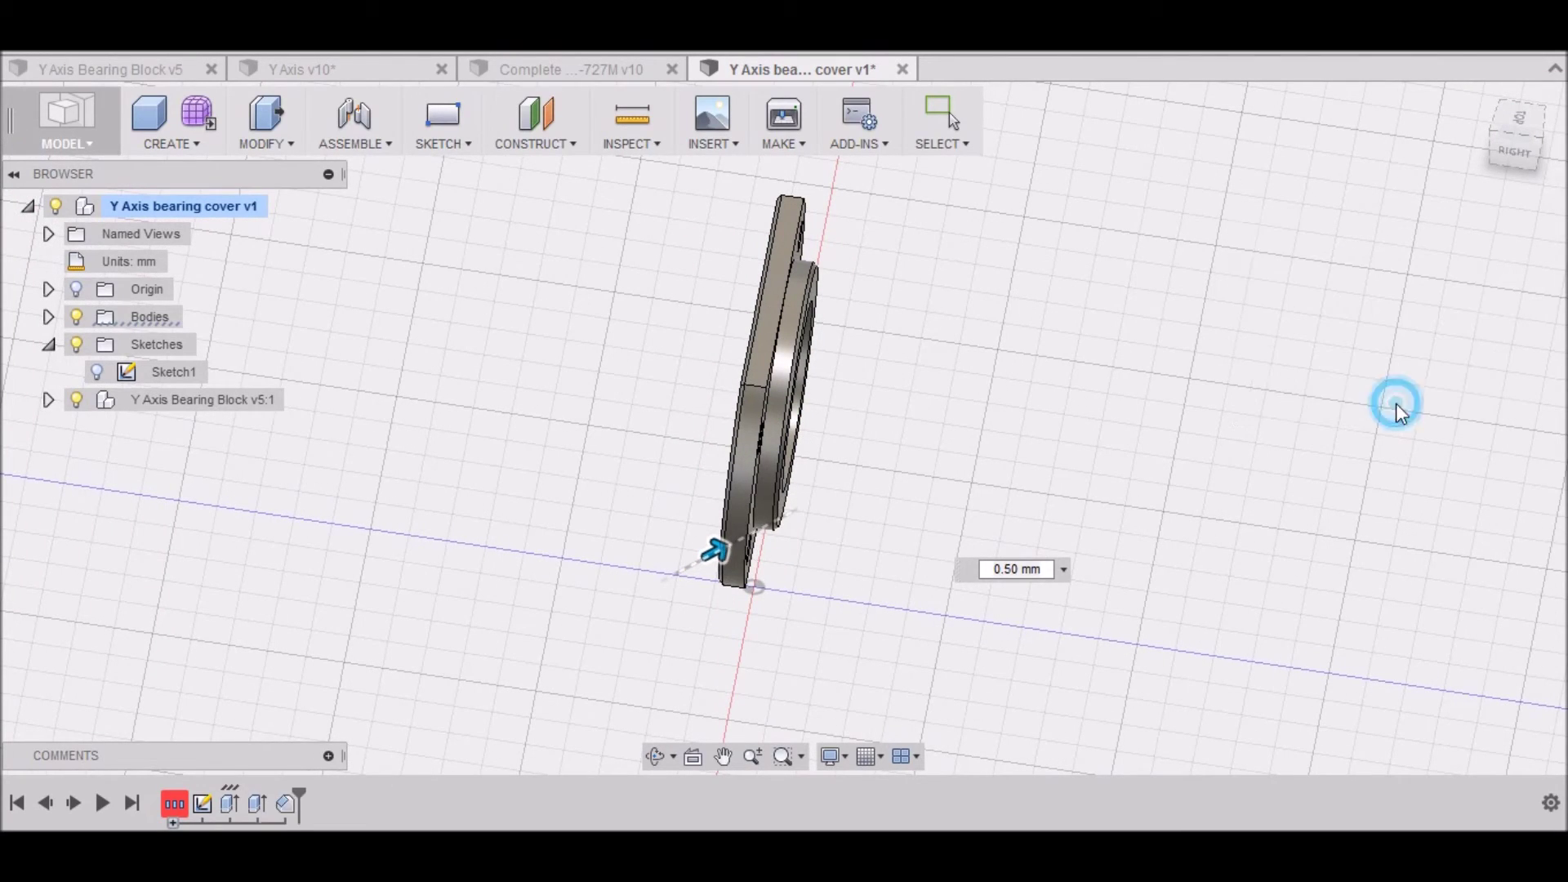
left_click(1482, 95)
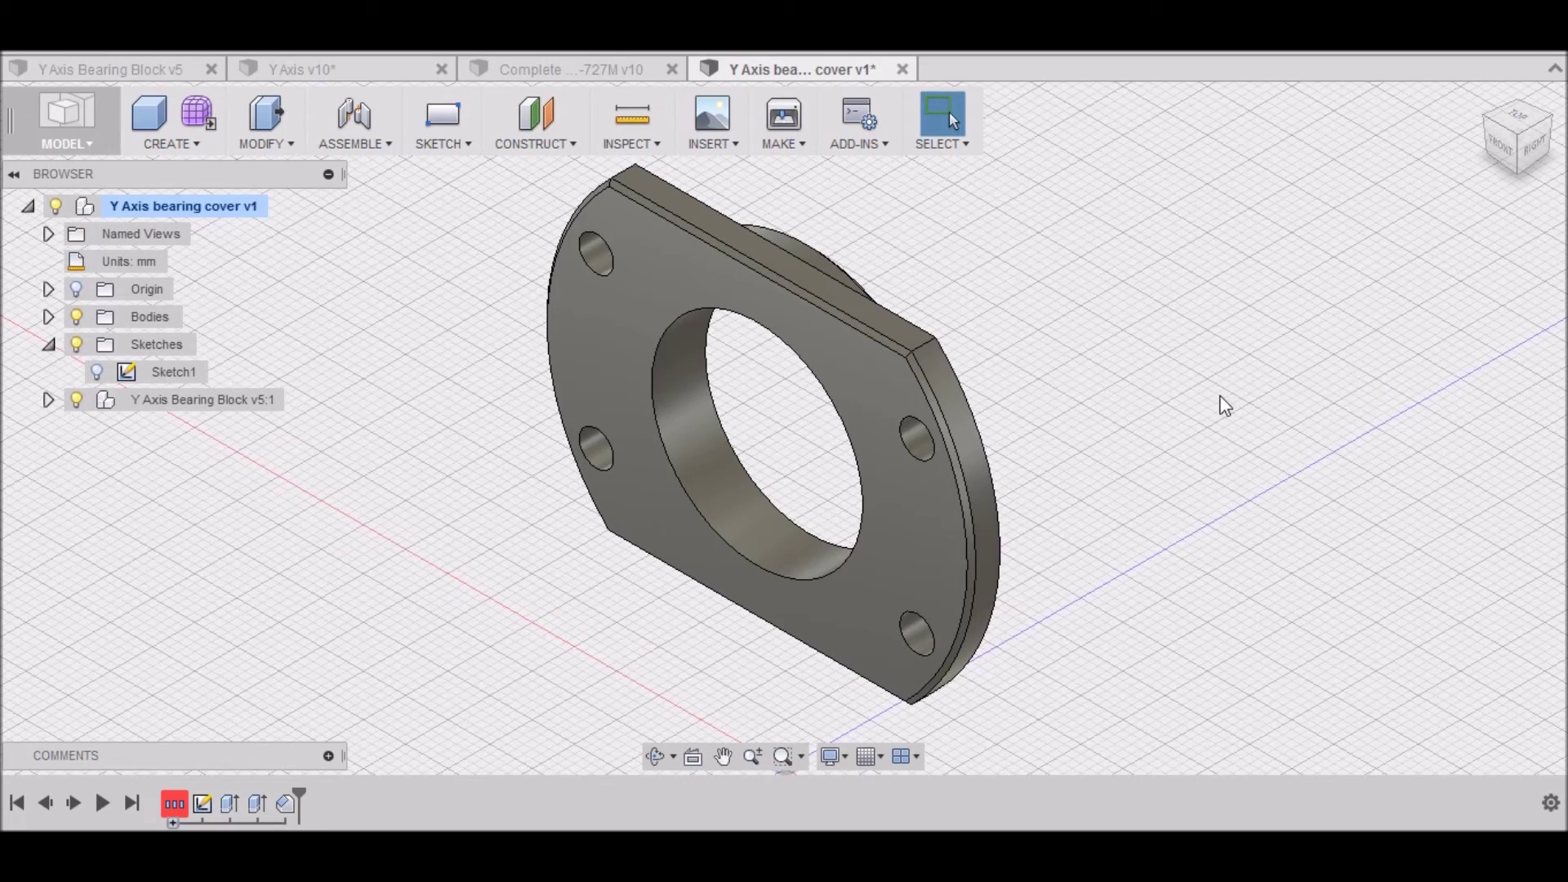
Zoom out to view the whole chamfered bearing cover.
scroll(654, 604, "down", 3)
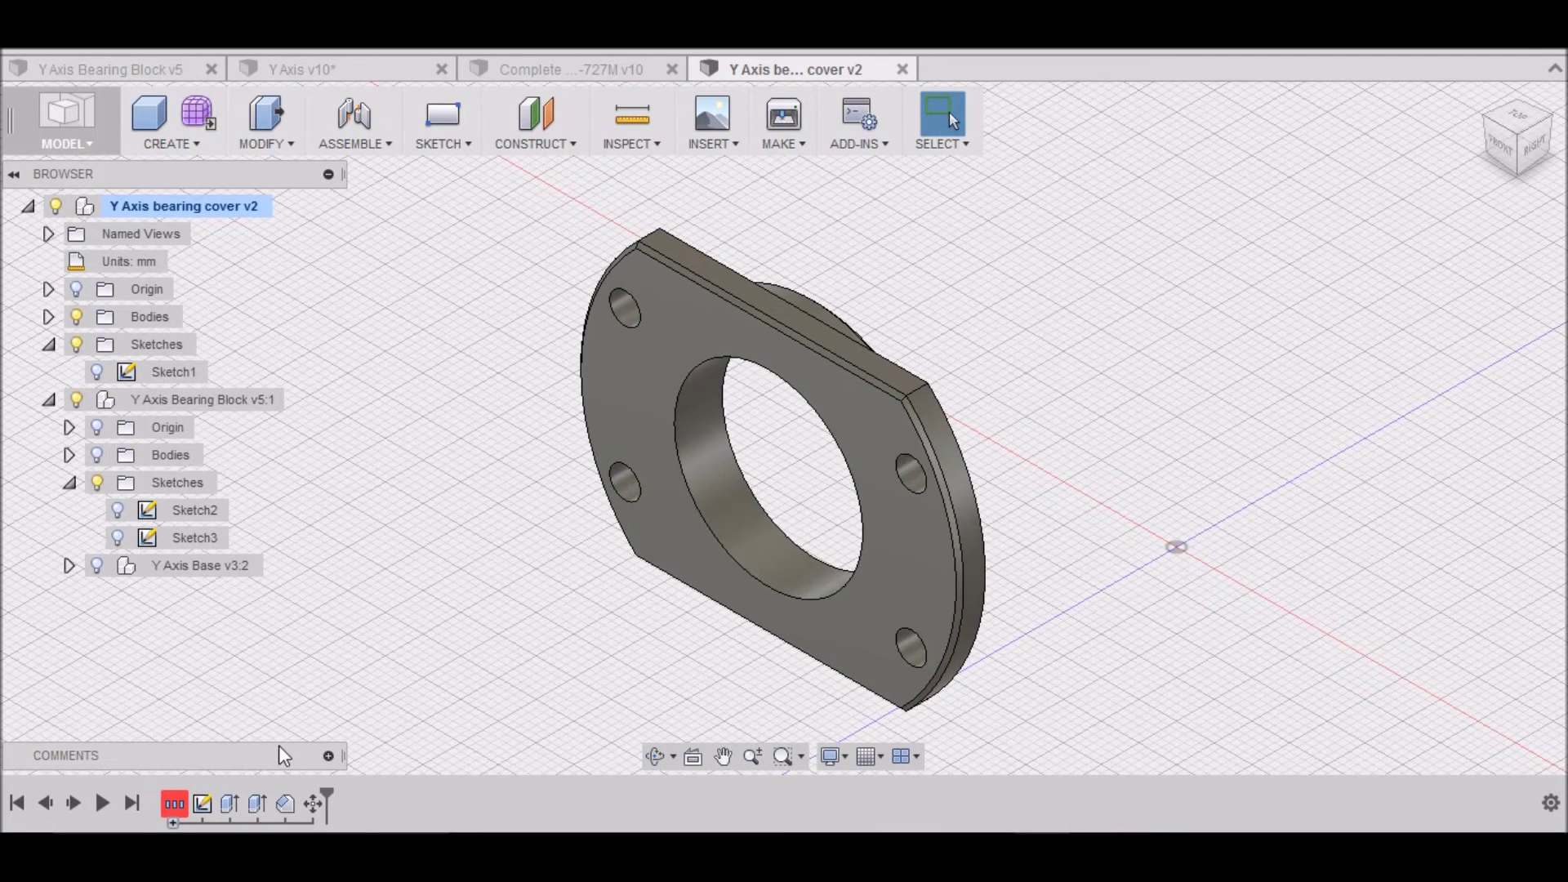
Edit Sketch1, change the Ø25 bore dimension to 20 mm, and stop the sketch.
right_click(204, 807)
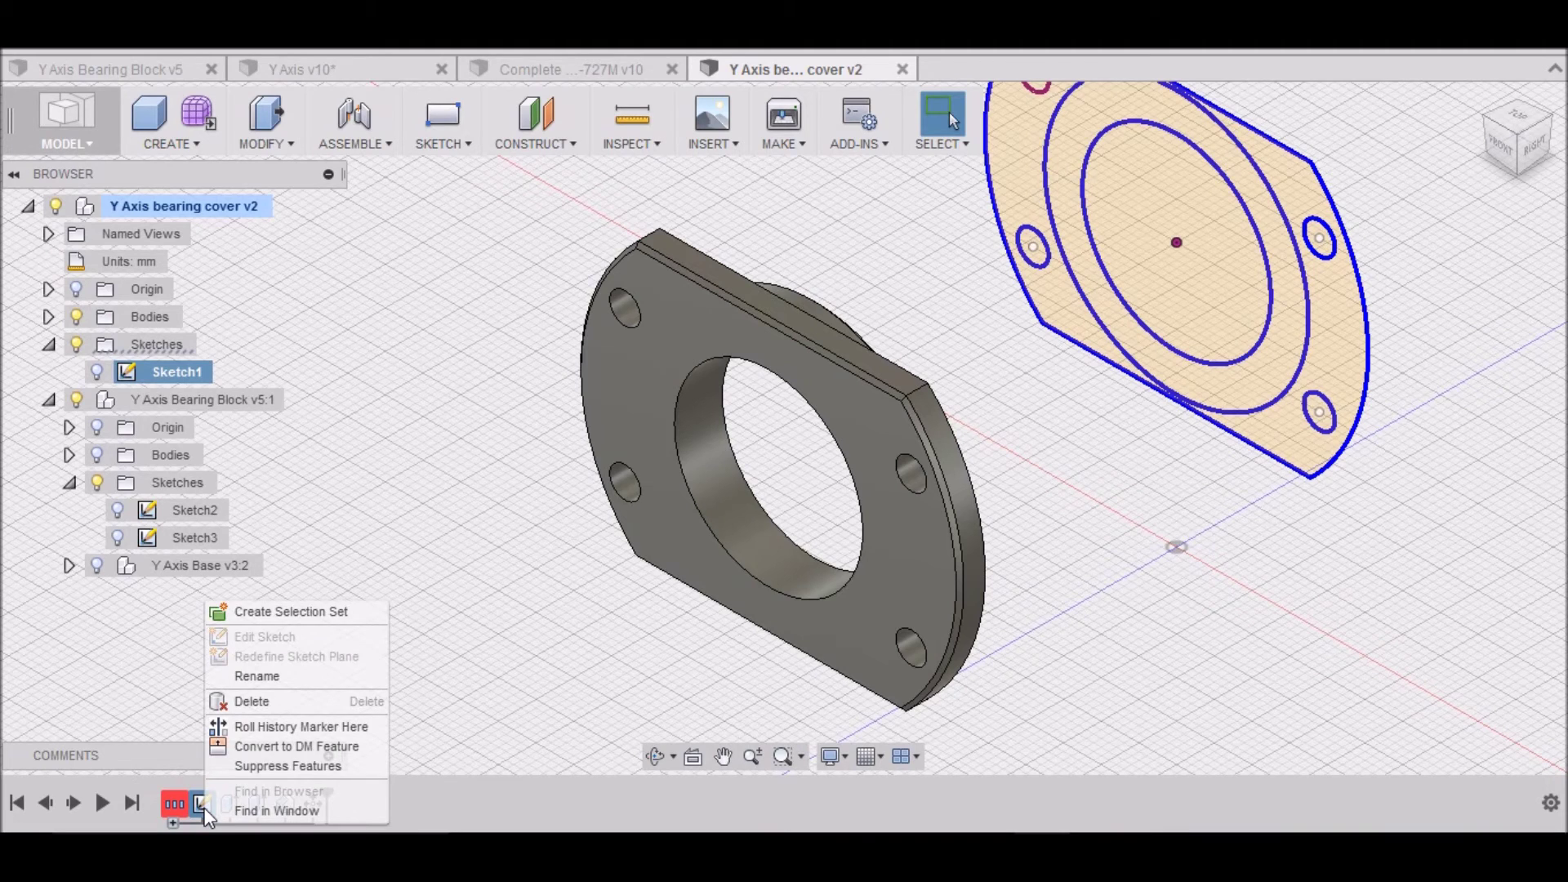
left_click(202, 805)
right_click(203, 805)
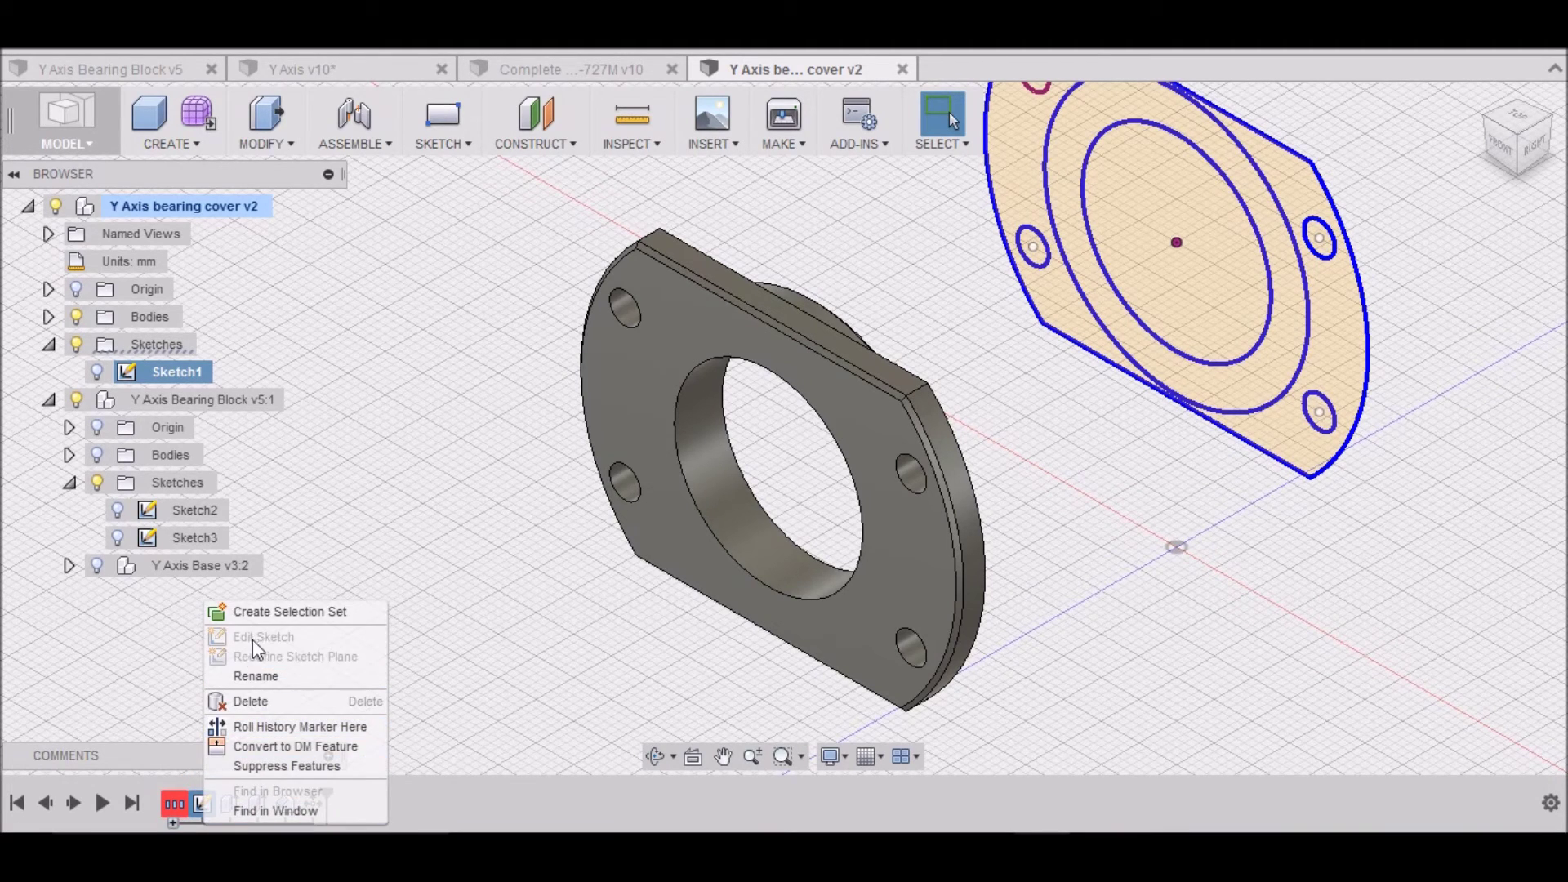
left_click(164, 620)
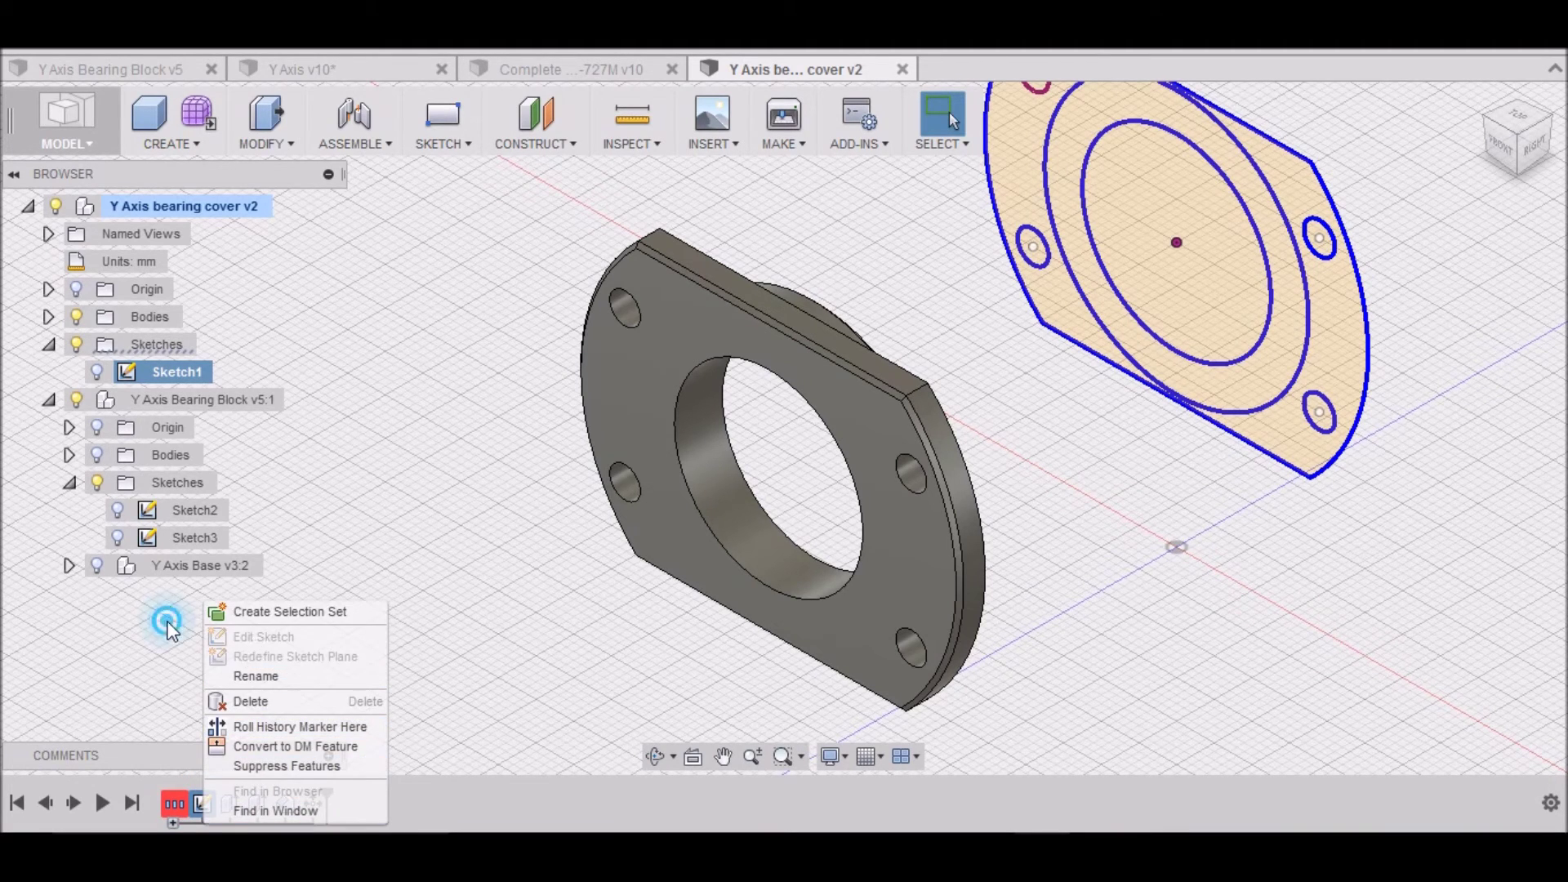
right_click(199, 800)
left_click(278, 630)
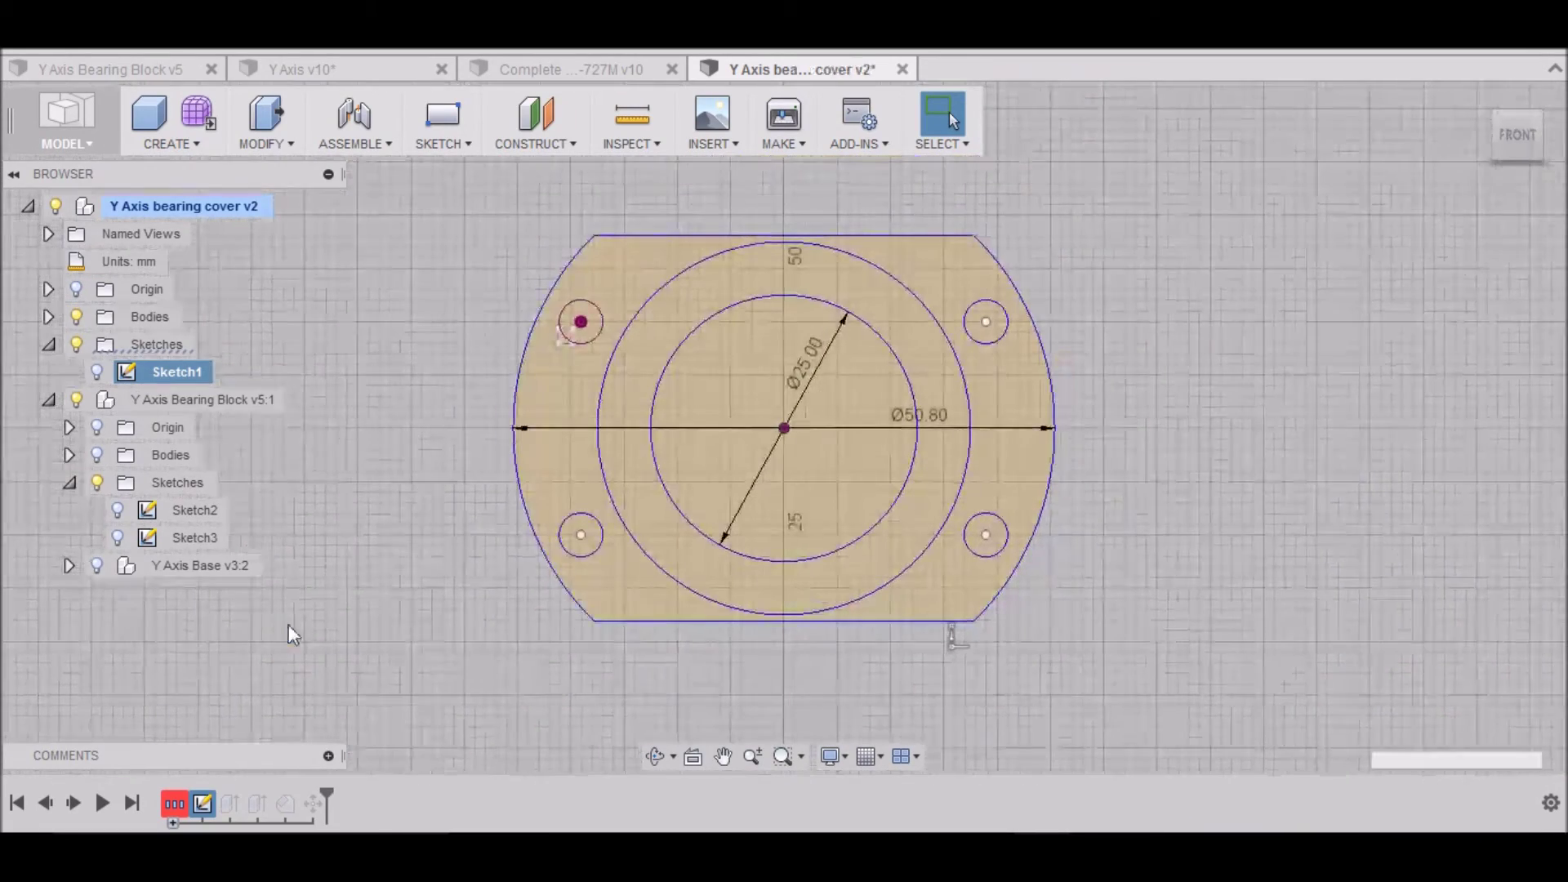
double_click(800, 370)
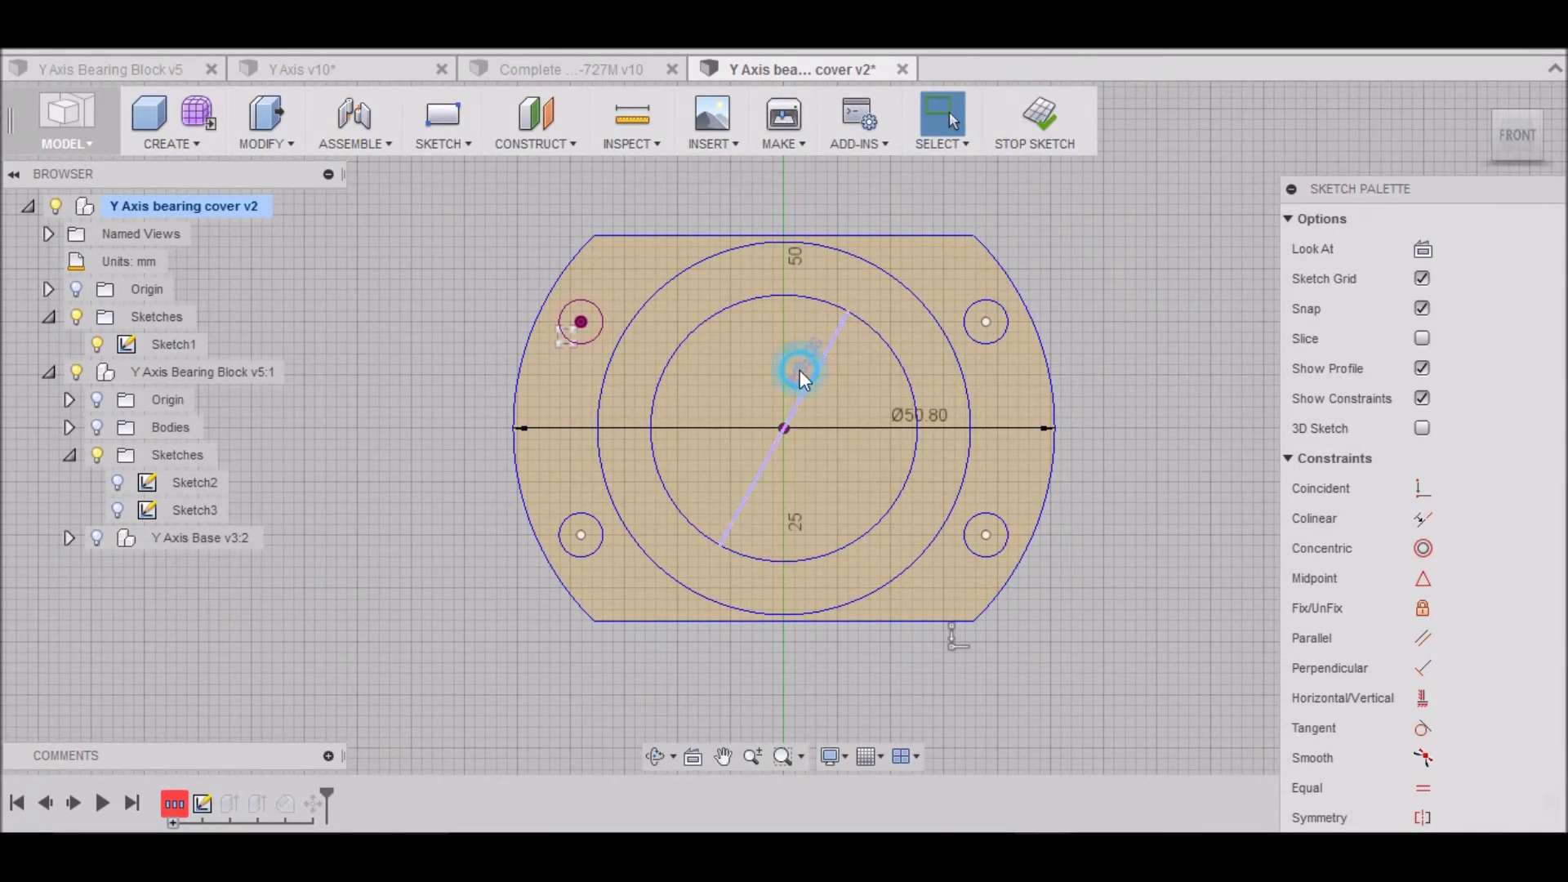
type("20")
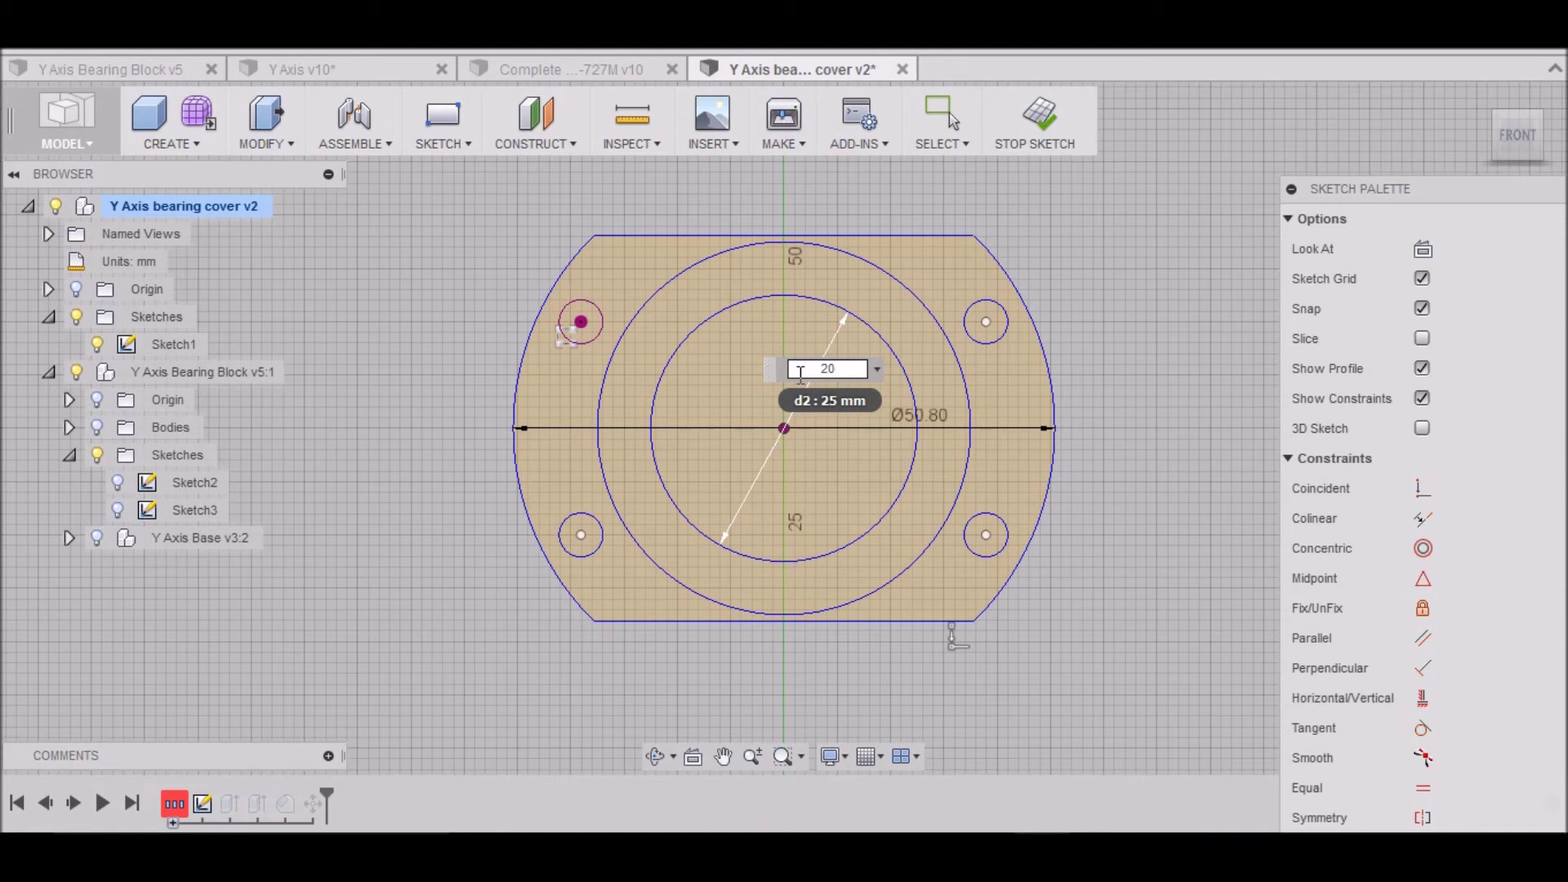
key("Return")
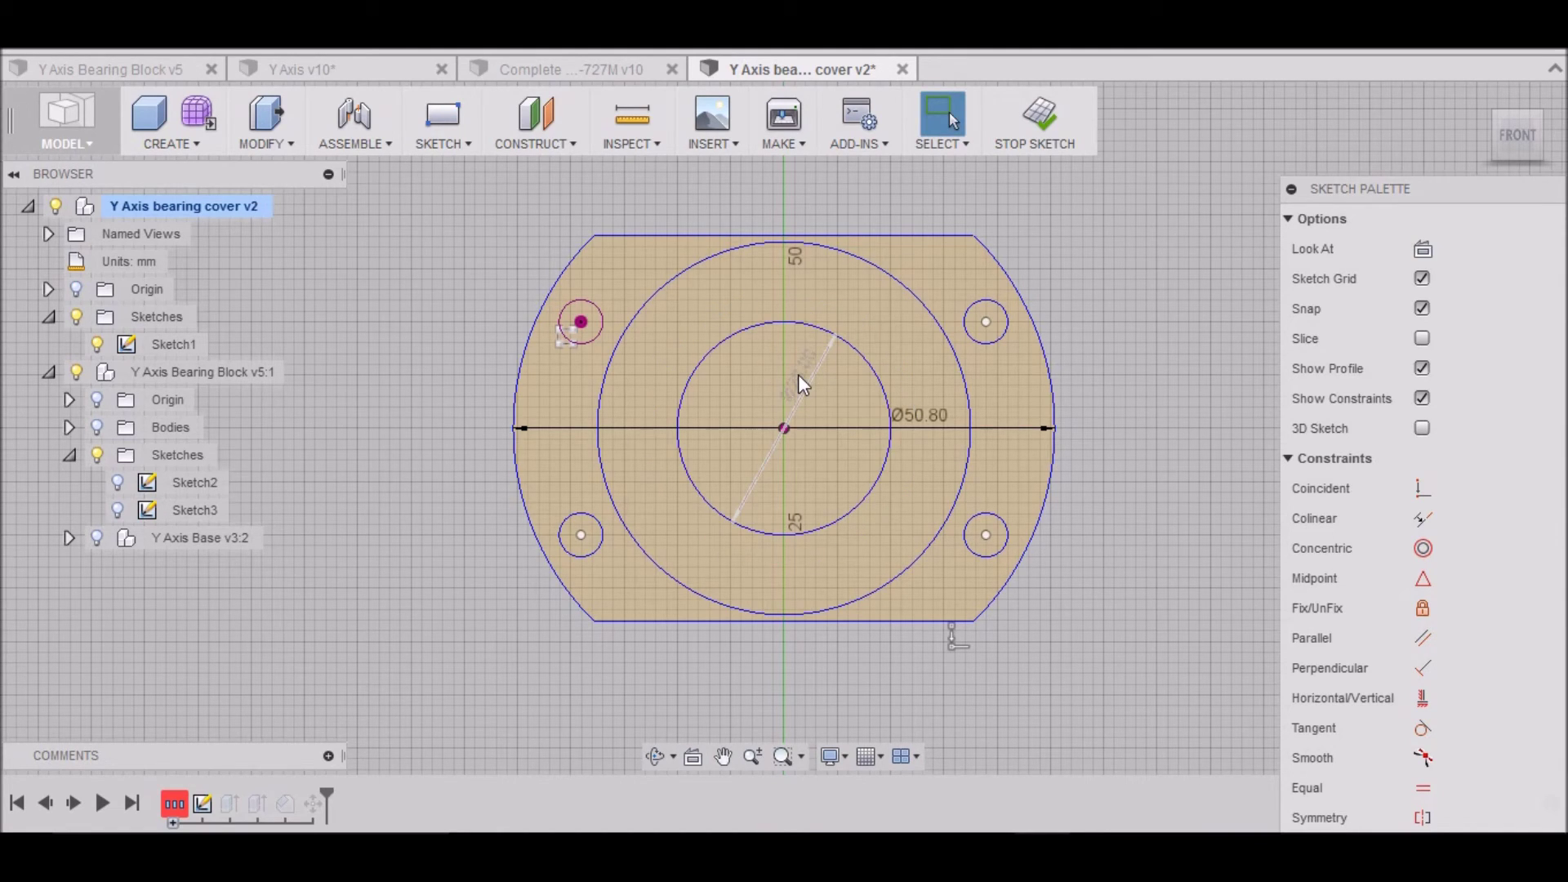
left_click(1033, 118)
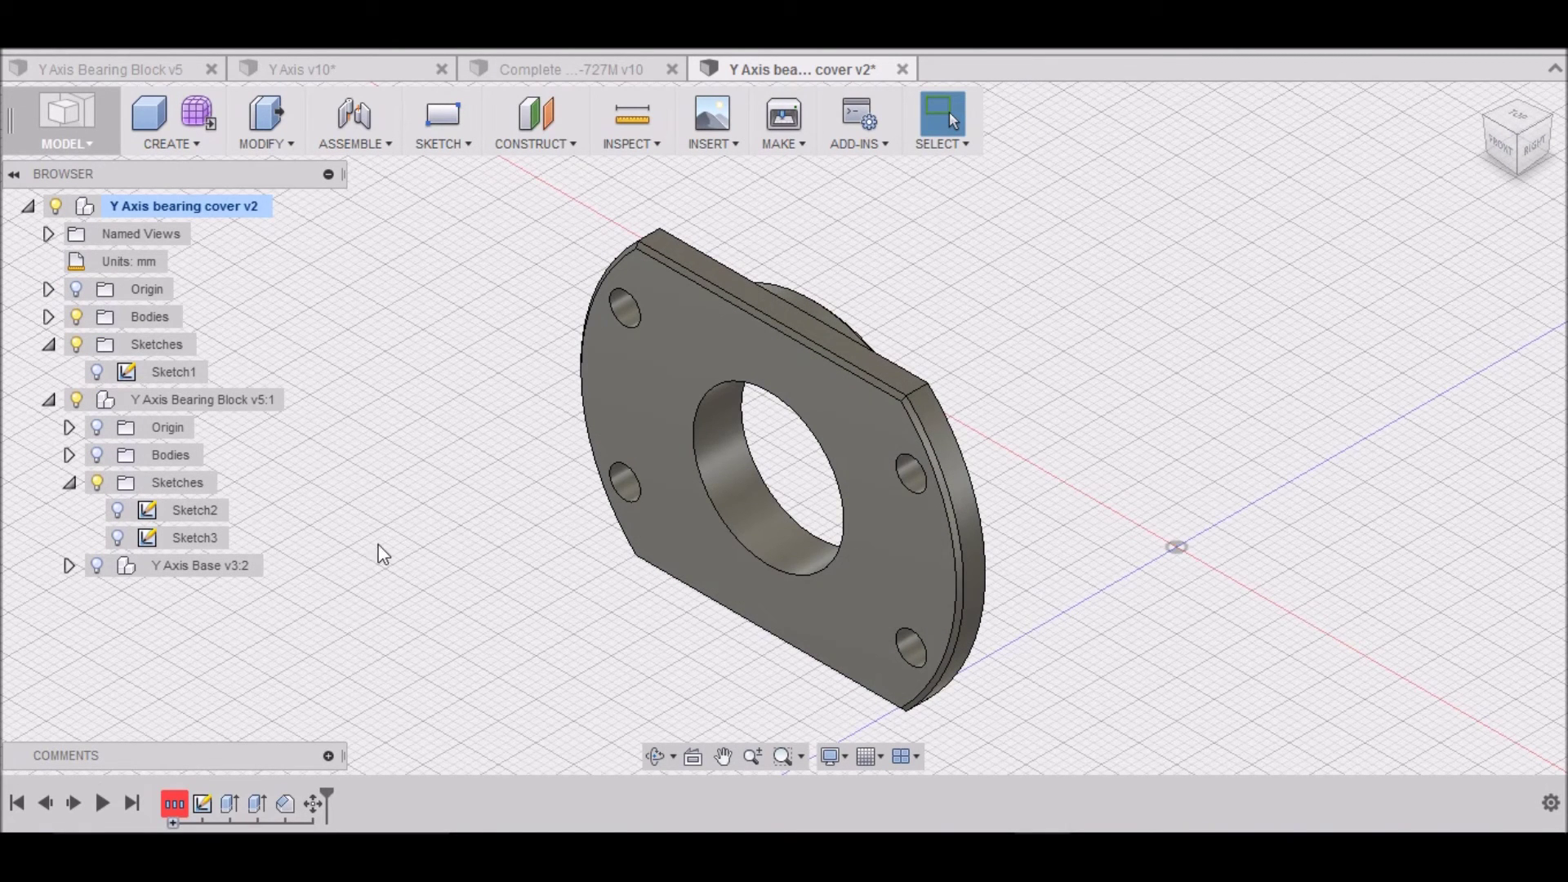
left_click(114, 460)
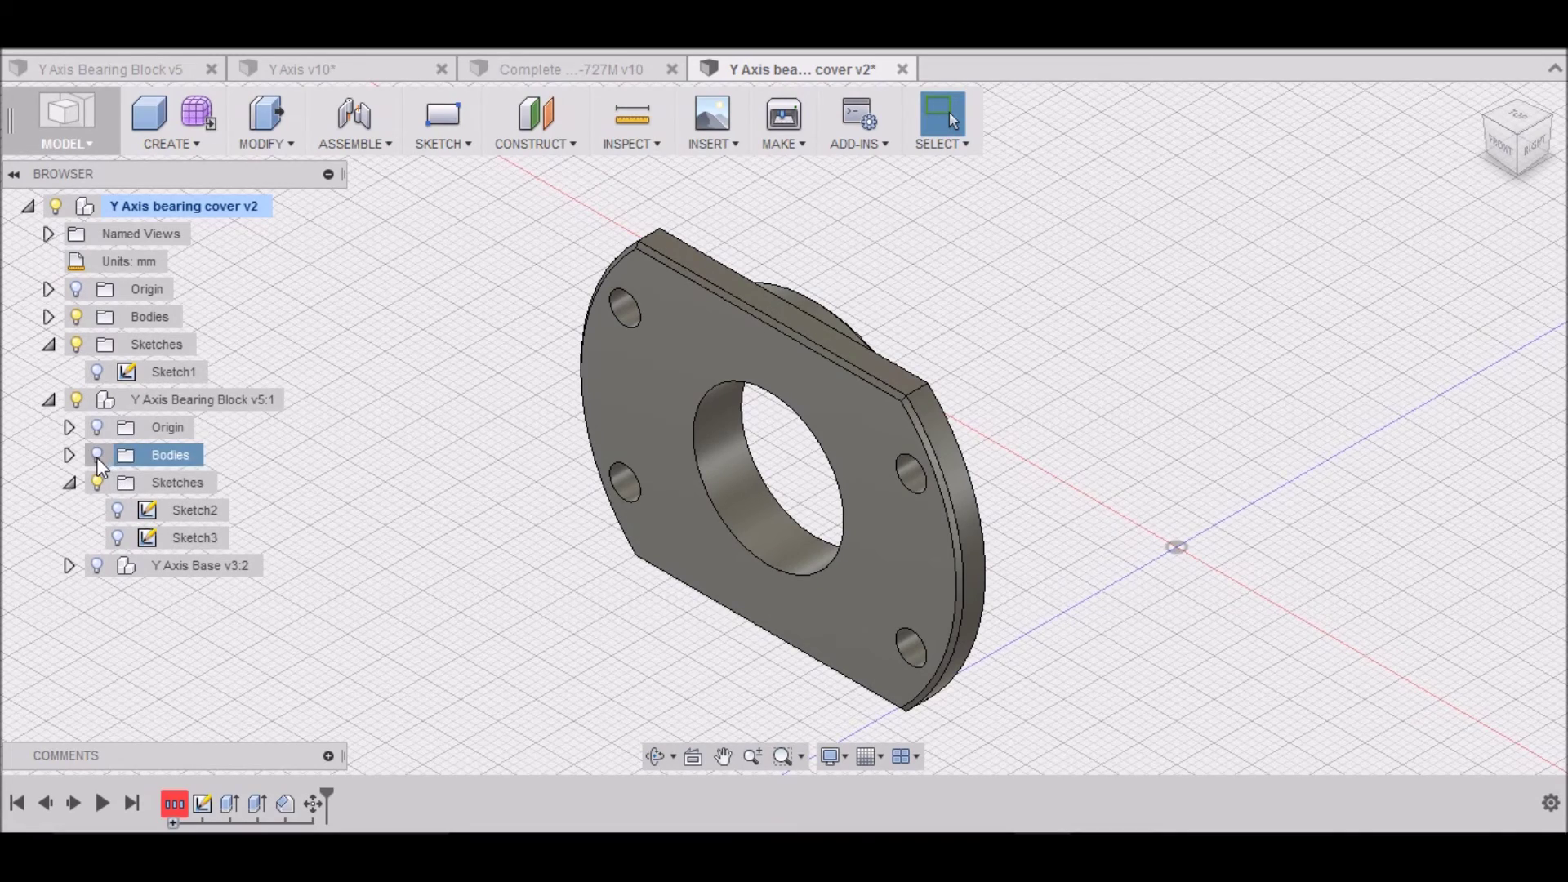
left_click(96, 455)
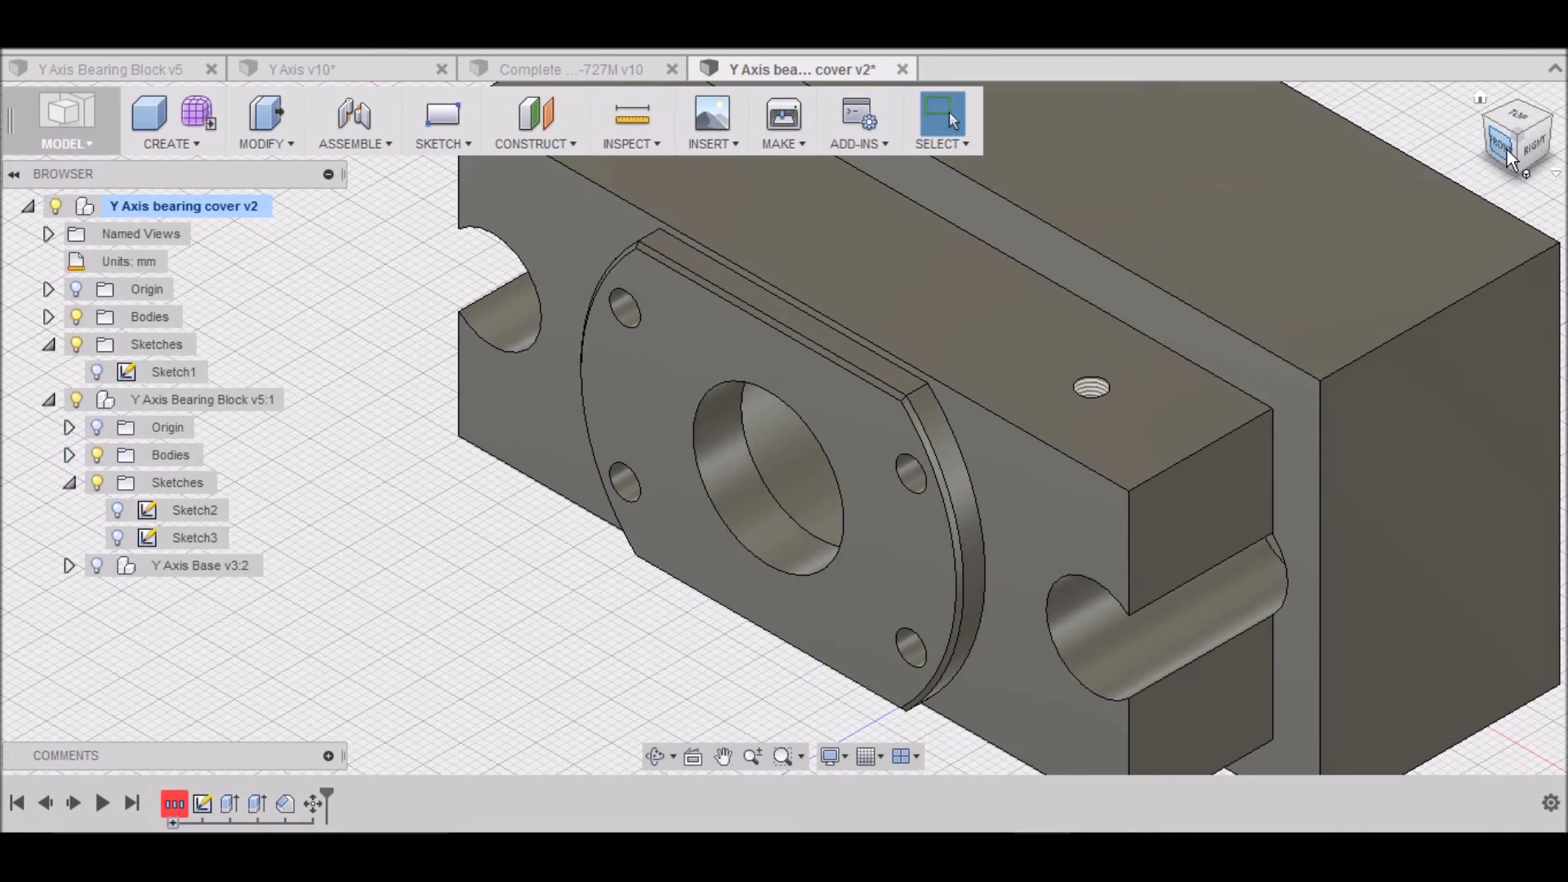
mouse_move(784, 427)
middle_mouse_down("shift")
mouse_move(731, 386)
mouse_move(764, 503)
middle_mouse_up("shift")
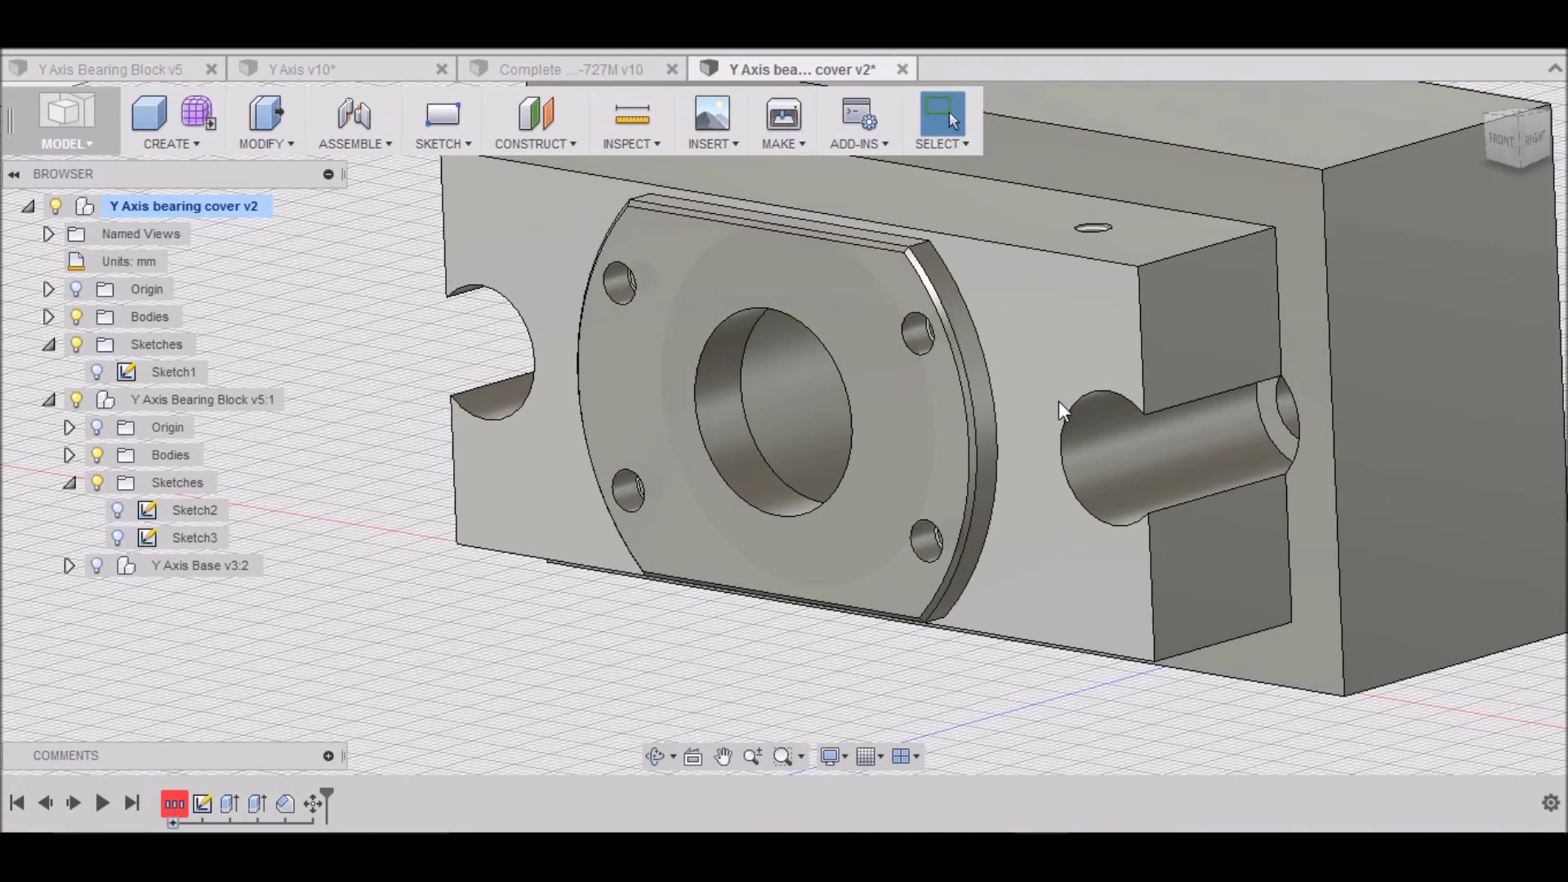
scroll(886, 637, "down", 2)
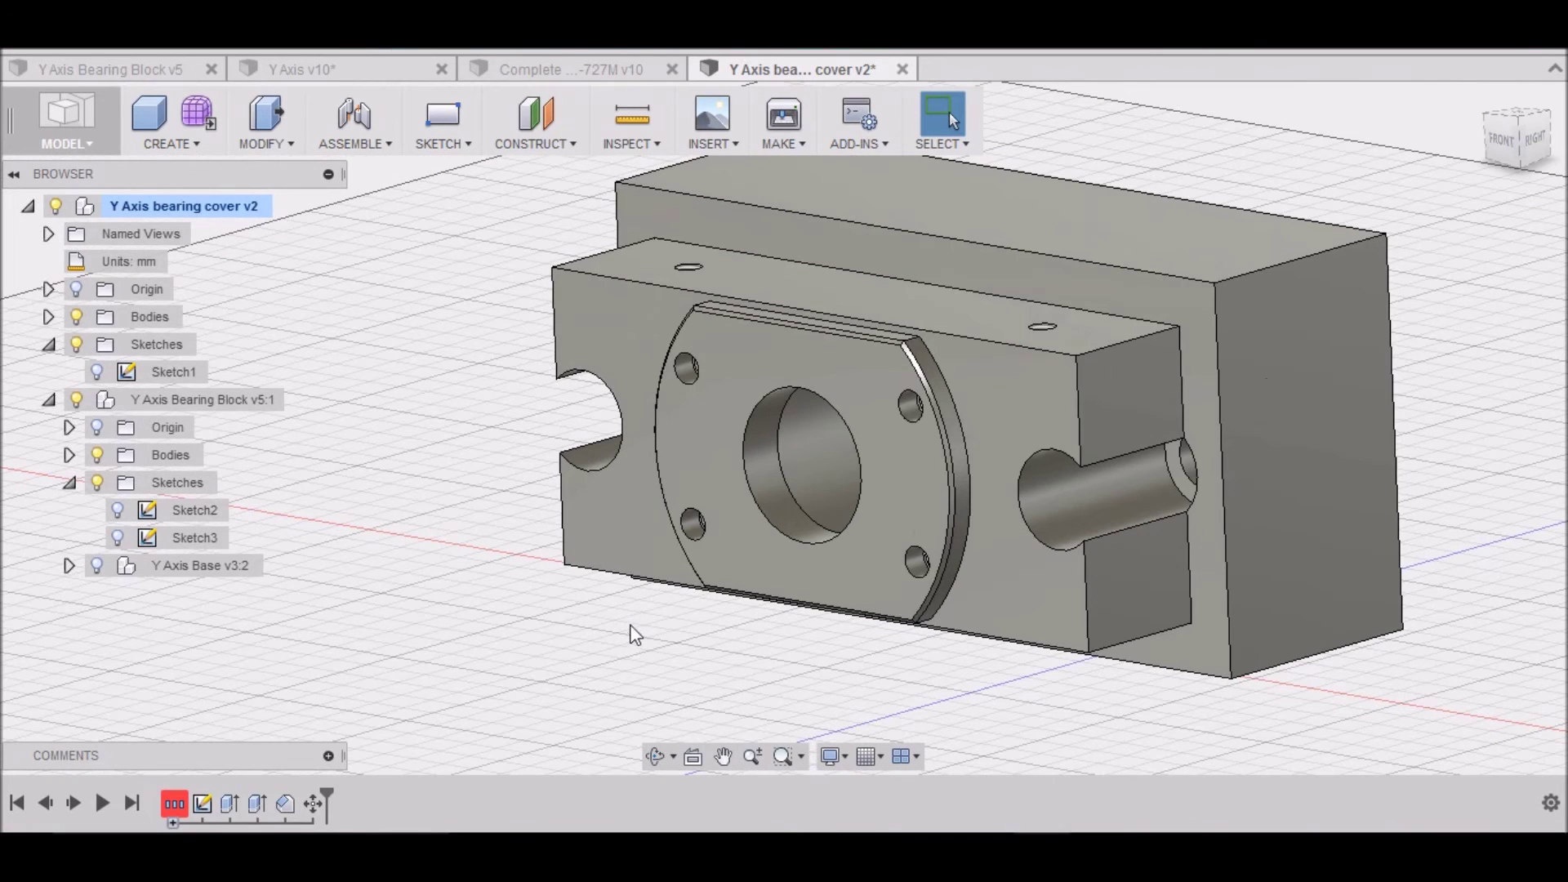
left_click(99, 455)
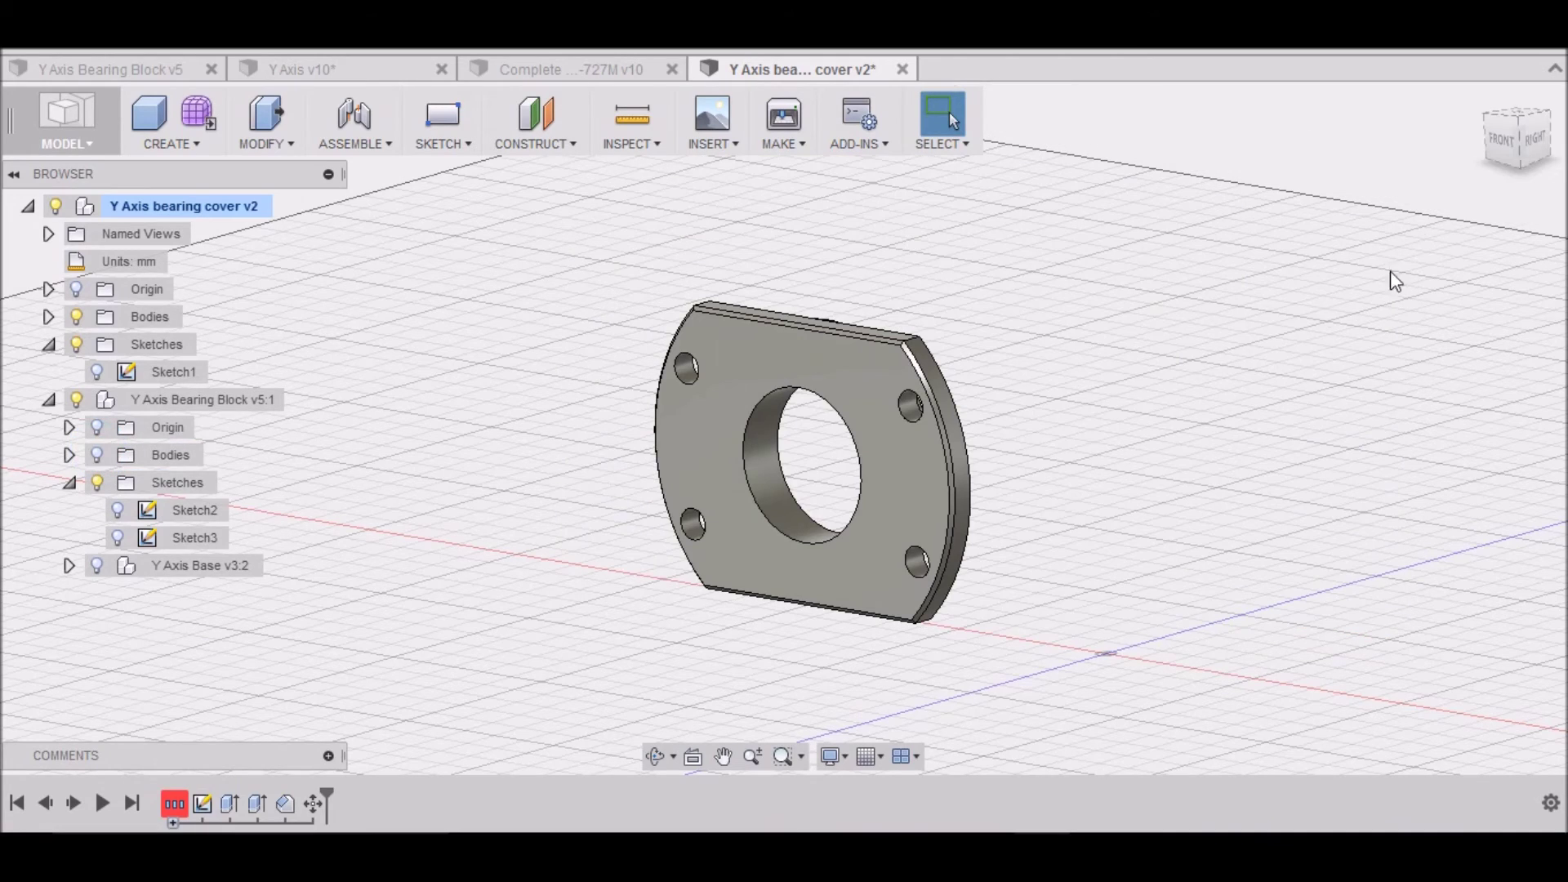
left_click_drag(1490, 151, 1462, 173)
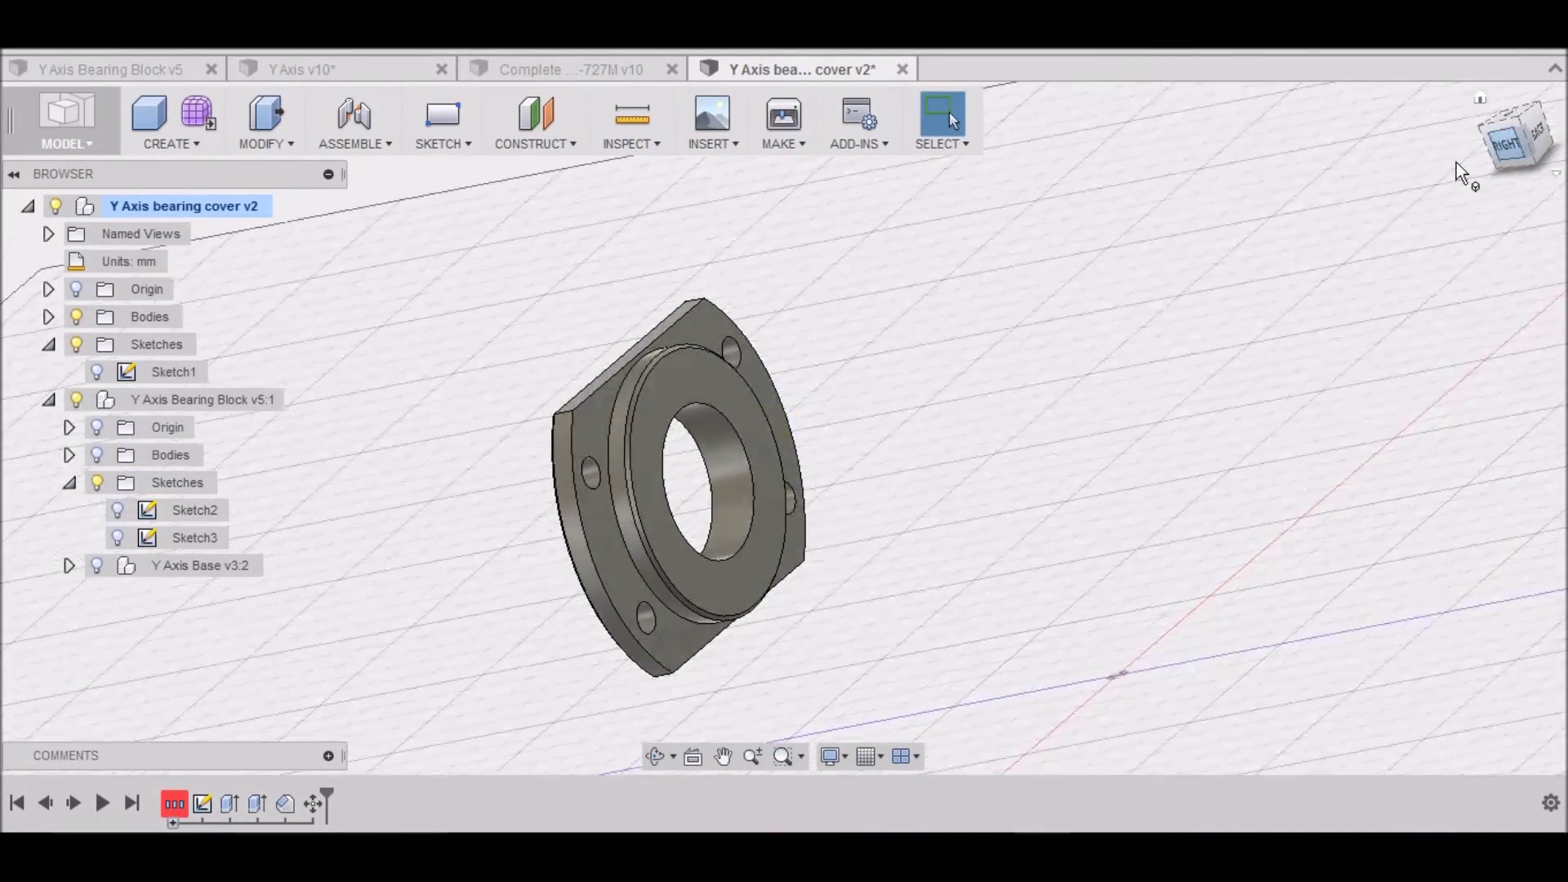
left_click(284, 804)
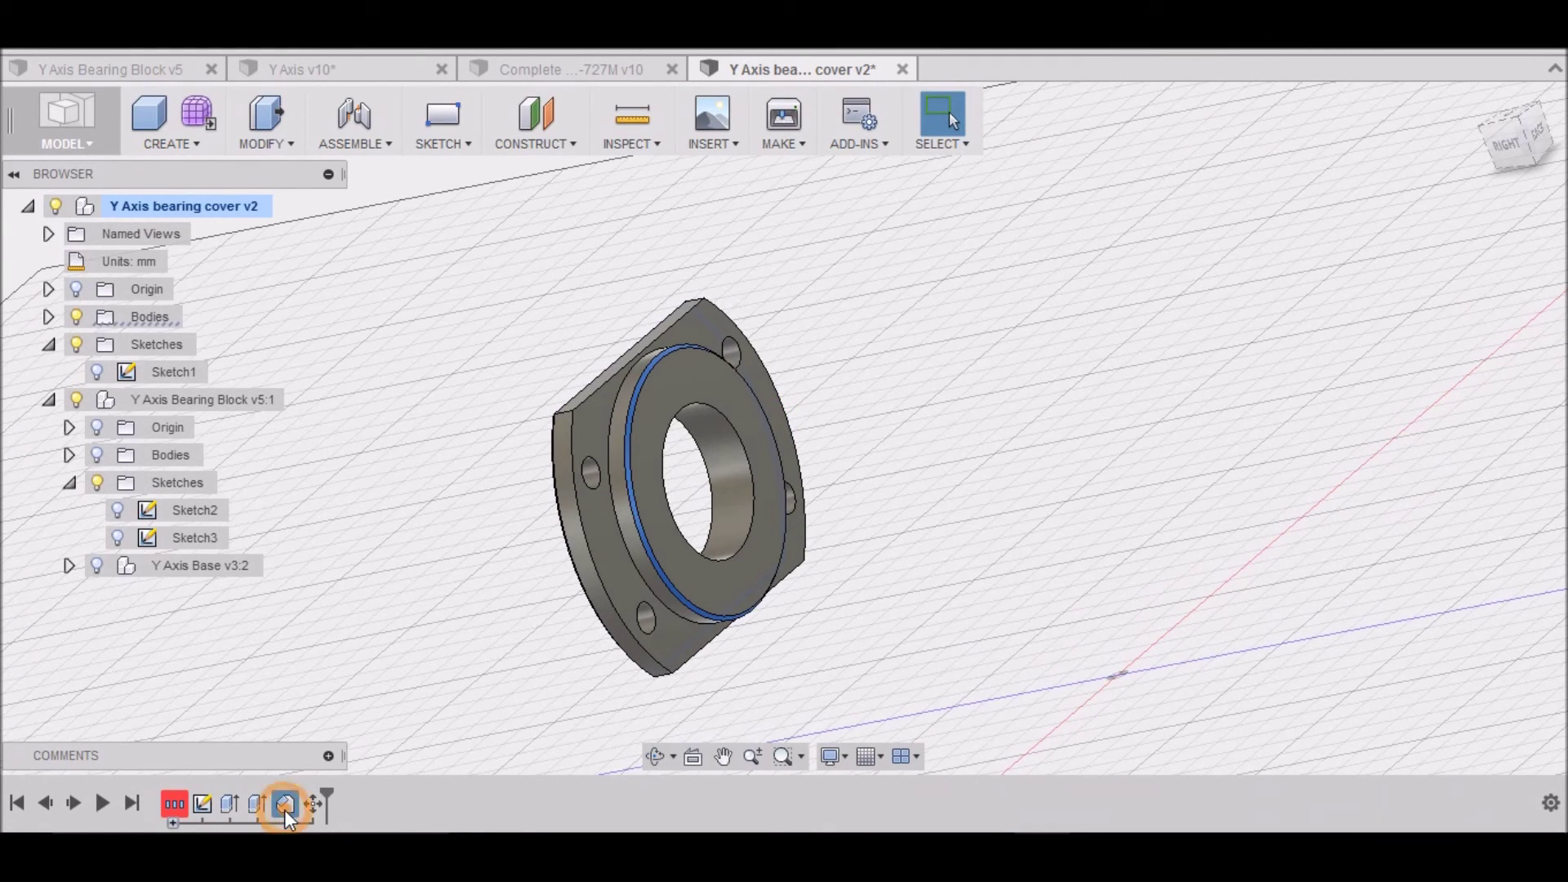
Edit the chamfer feature to add the bore's inner edge, making six 0.50 mm edges.
right_click(284, 810)
left_click(349, 655)
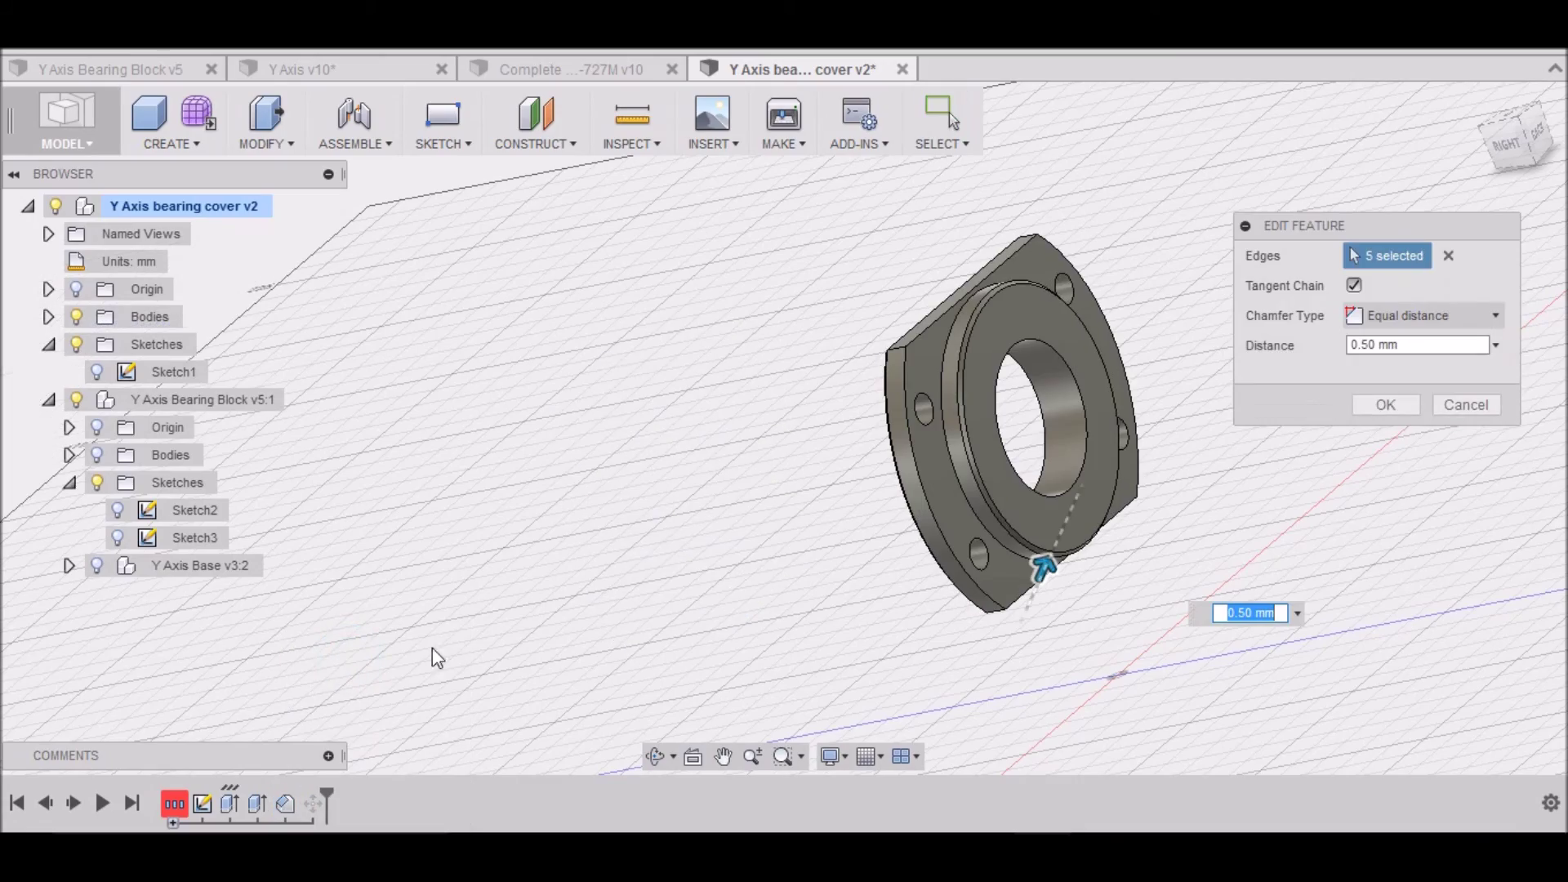
scroll(816, 512, "up", 2)
scroll(847, 508, "down", 3)
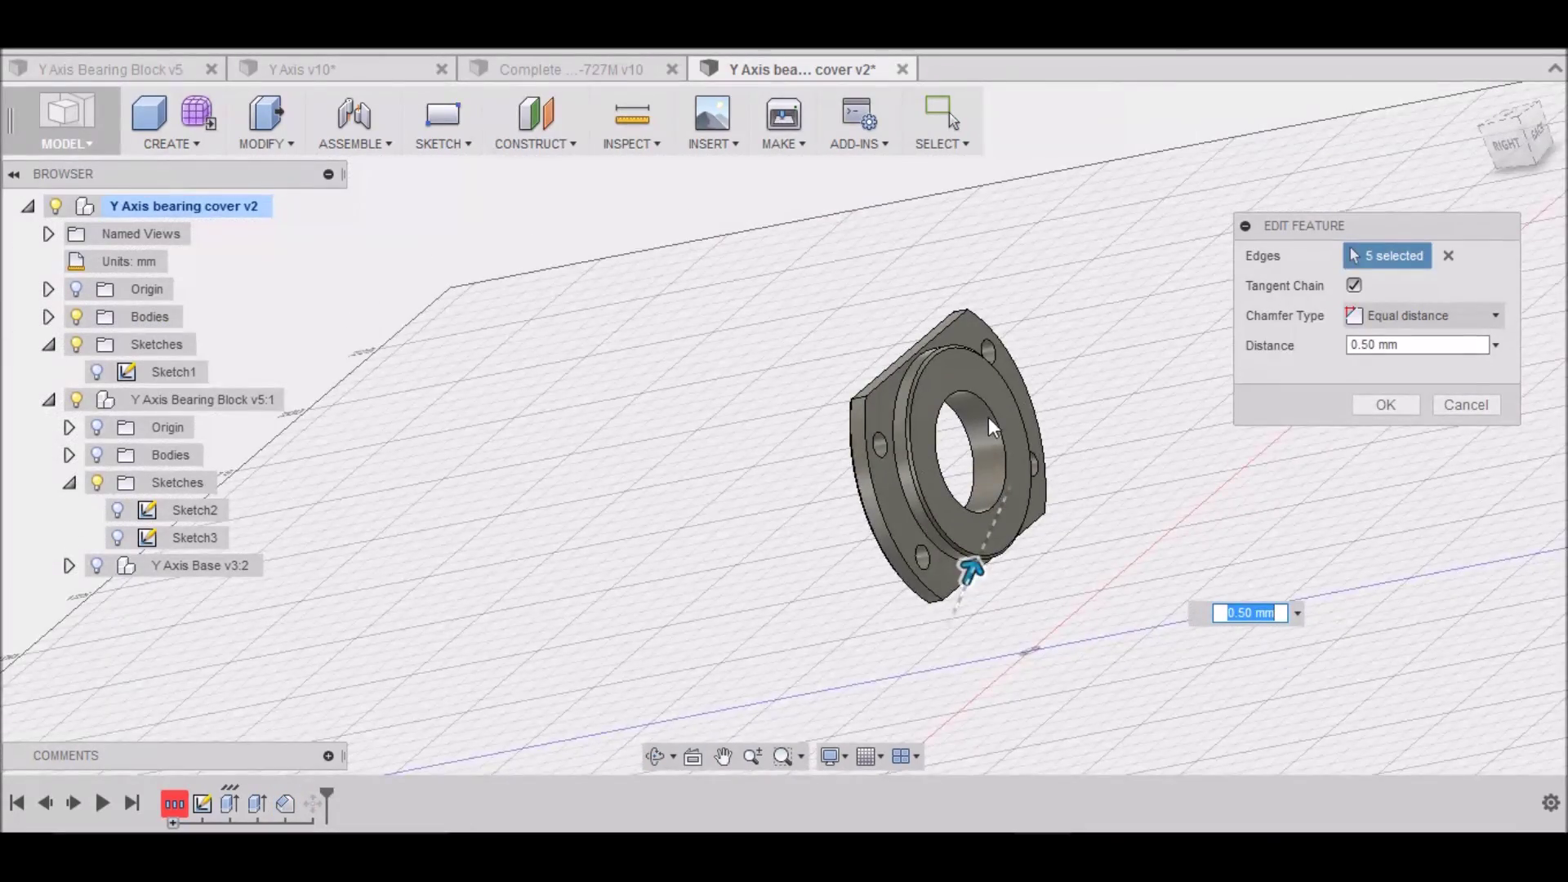
scroll(987, 416, "up", 3)
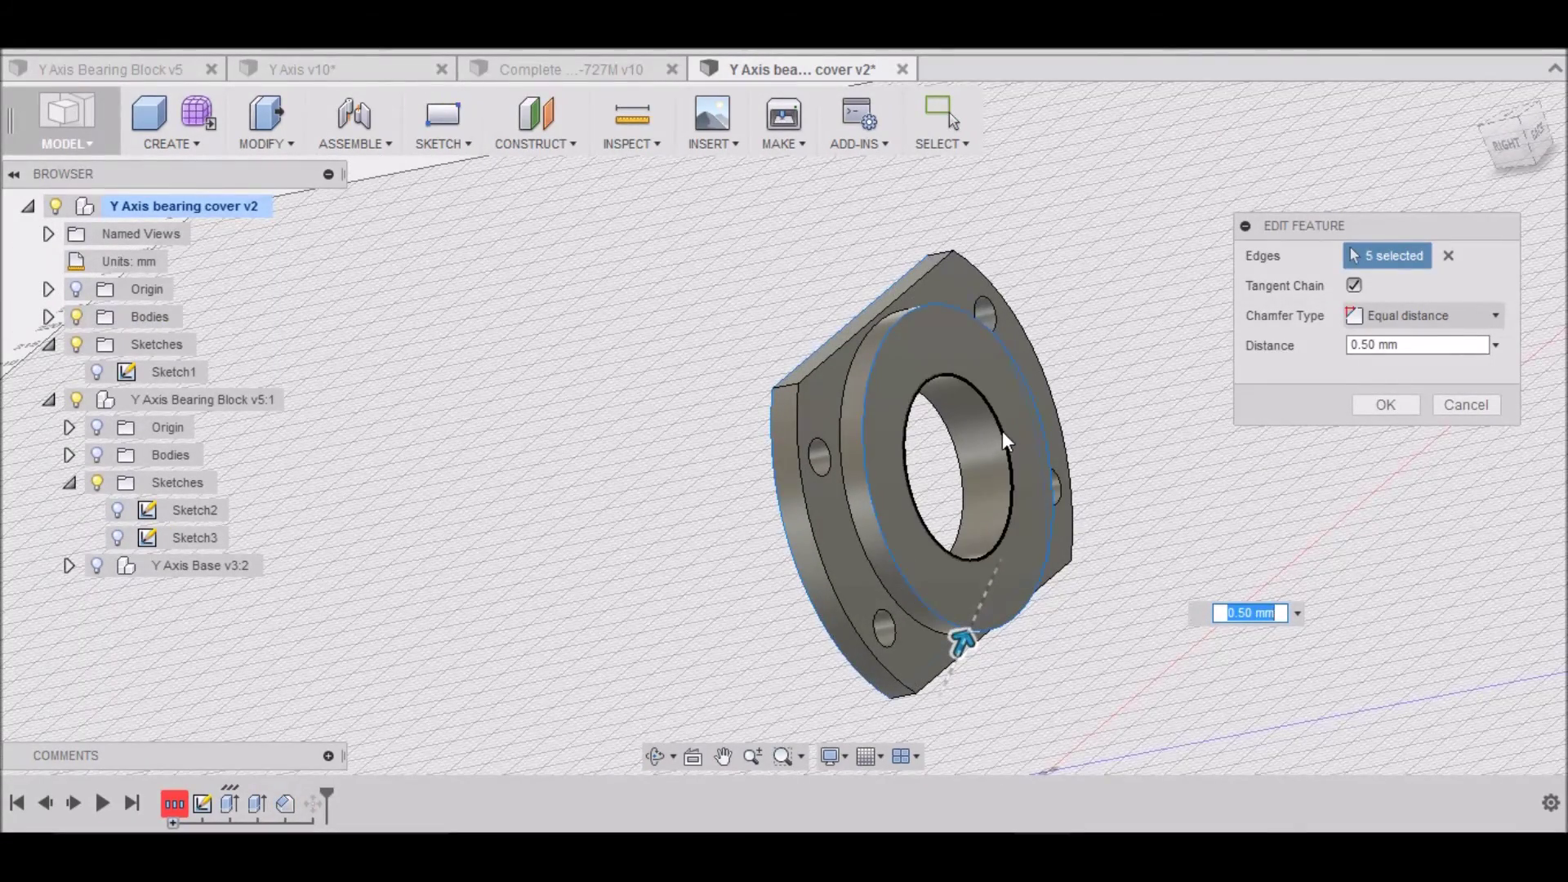
left_click(1003, 430)
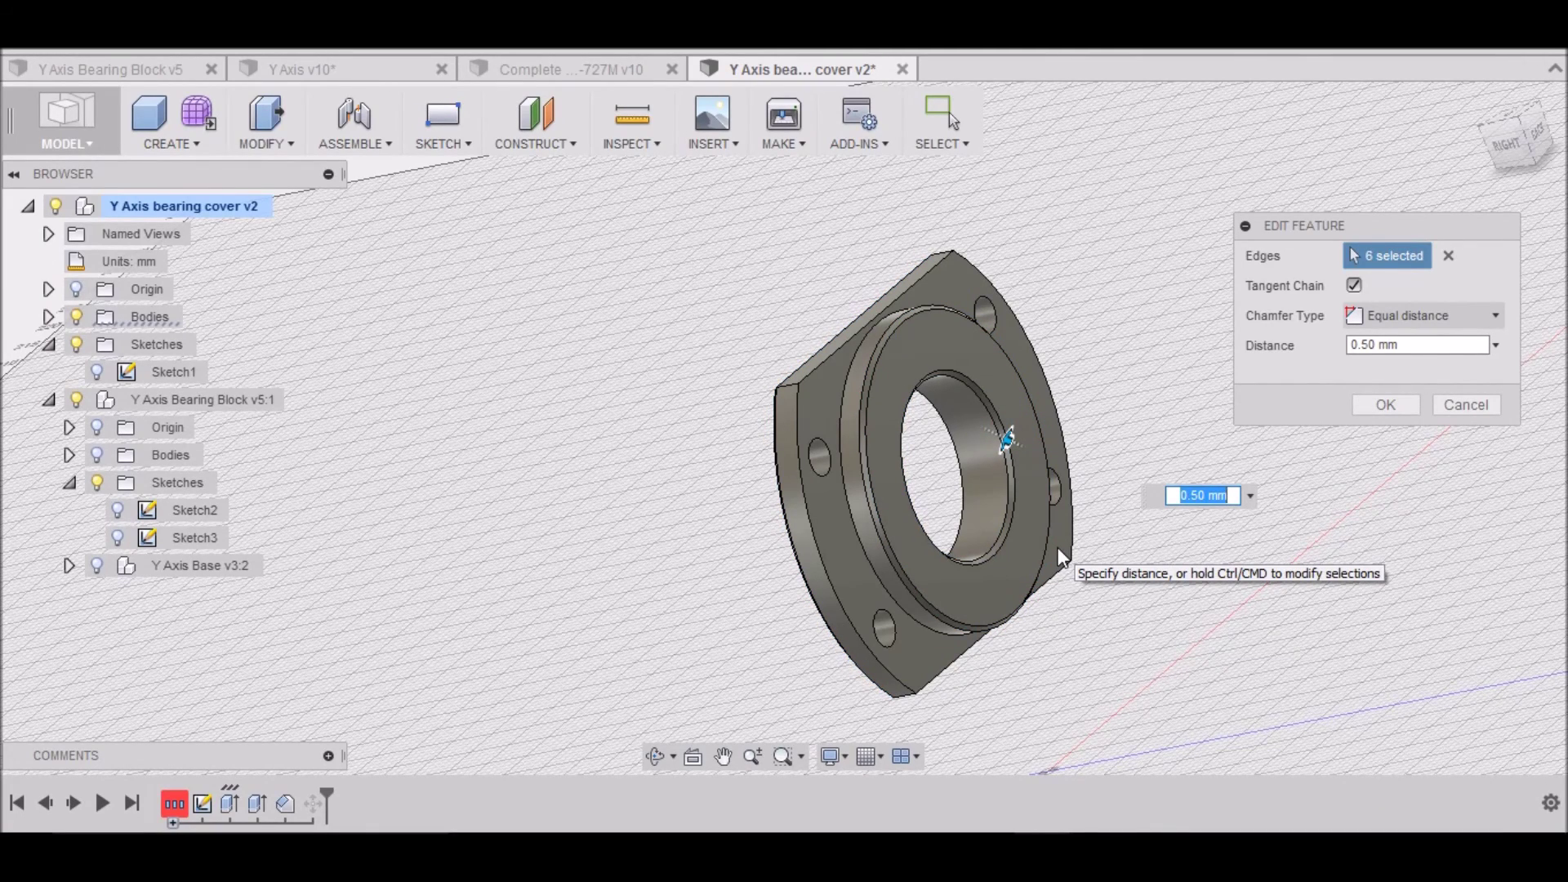
left_click(1359, 403)
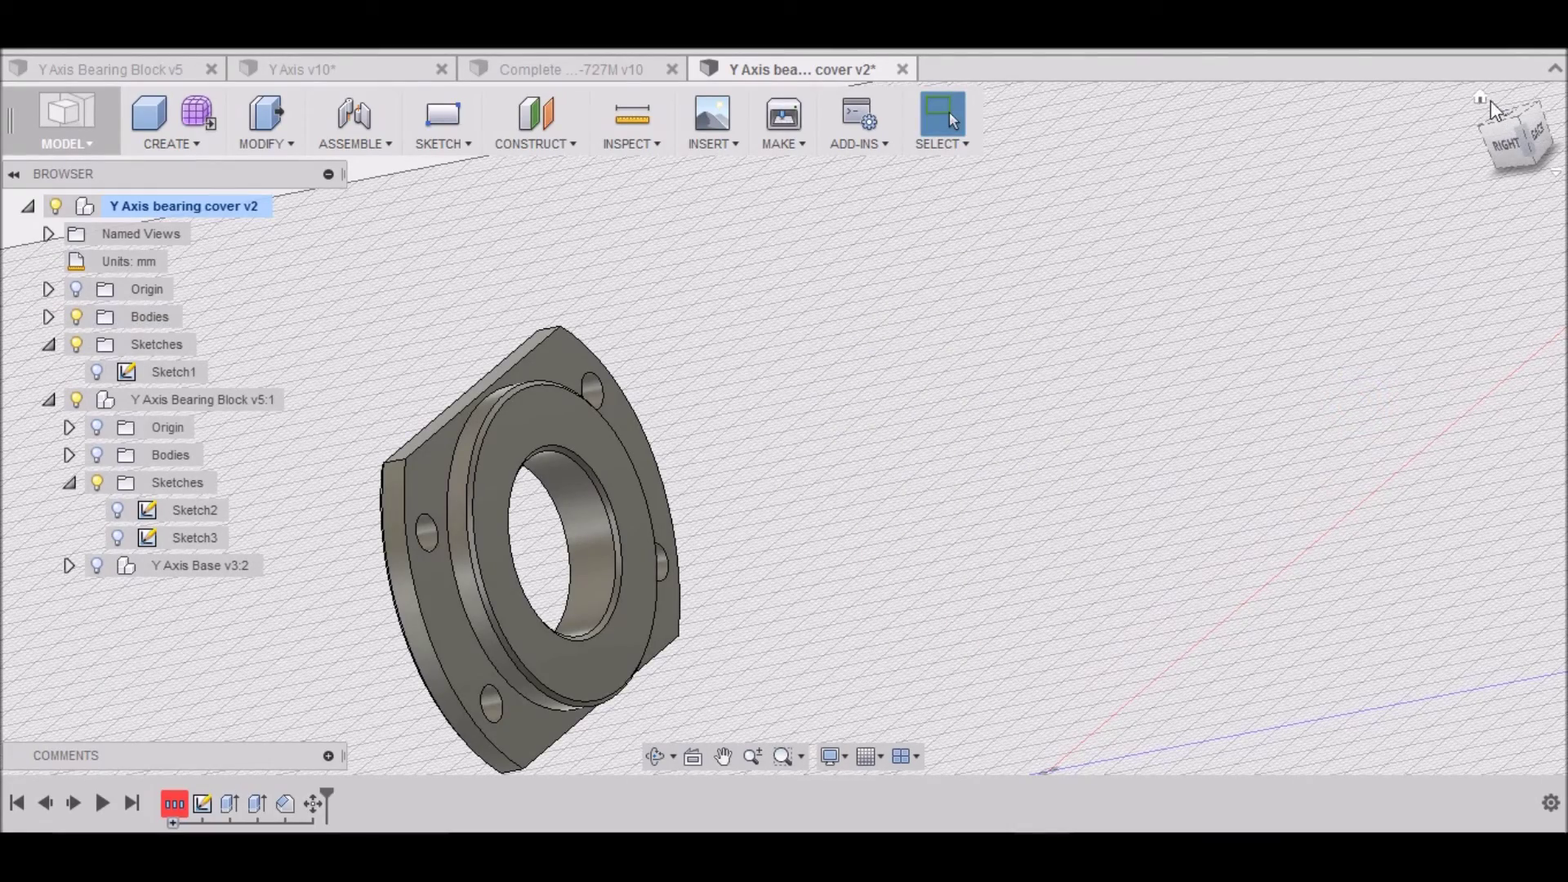
Turn the Bearing Block body back on and orbit to check the cover seated on it.
left_click_drag(1510, 137, 1483, 111)
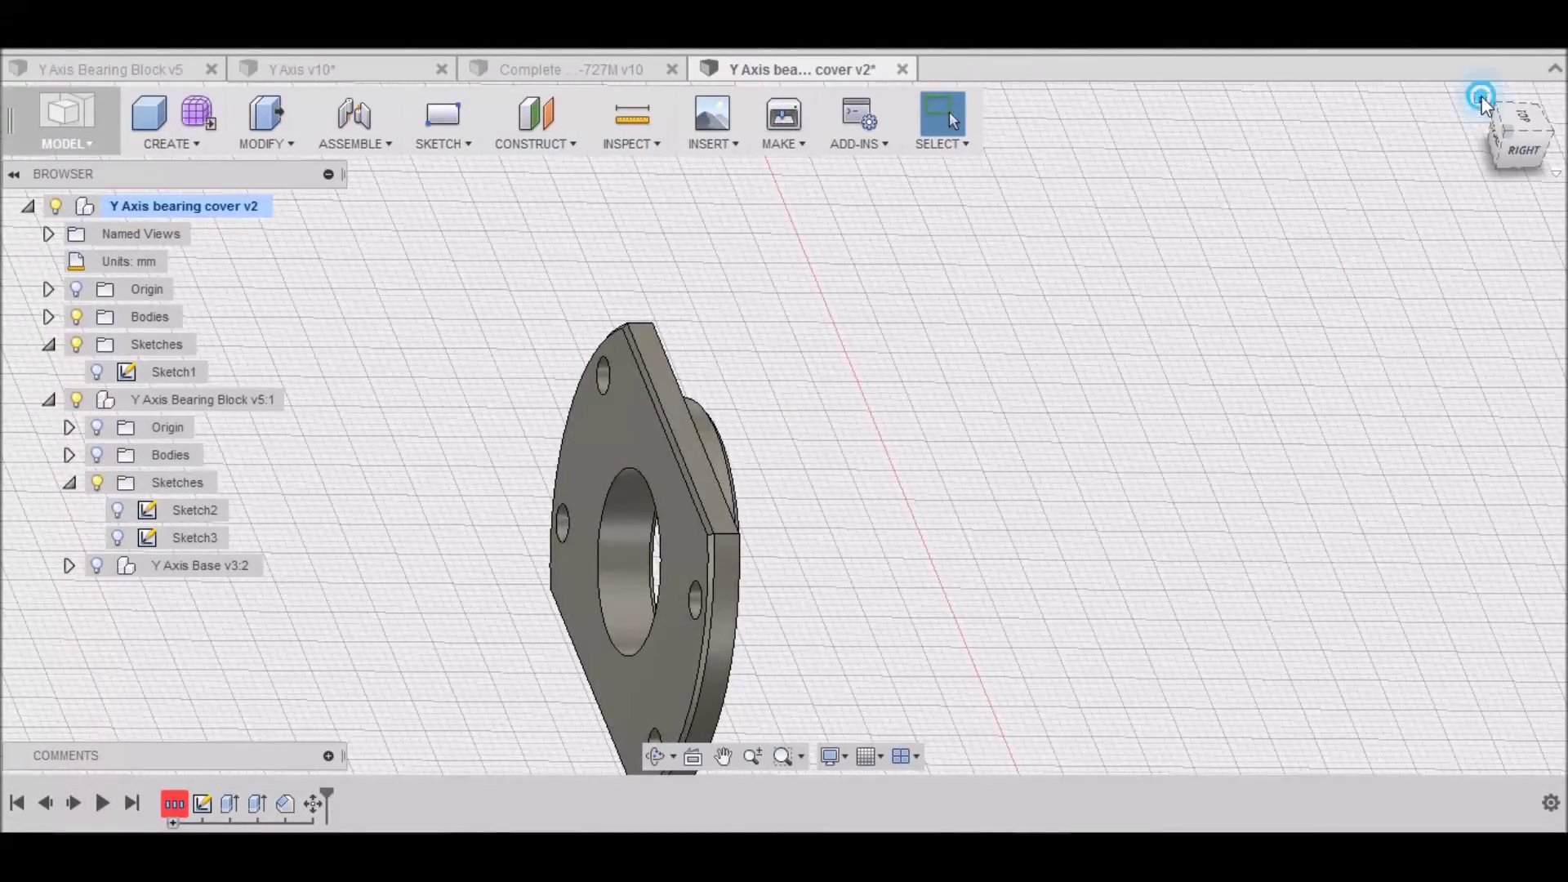
left_click(1480, 105)
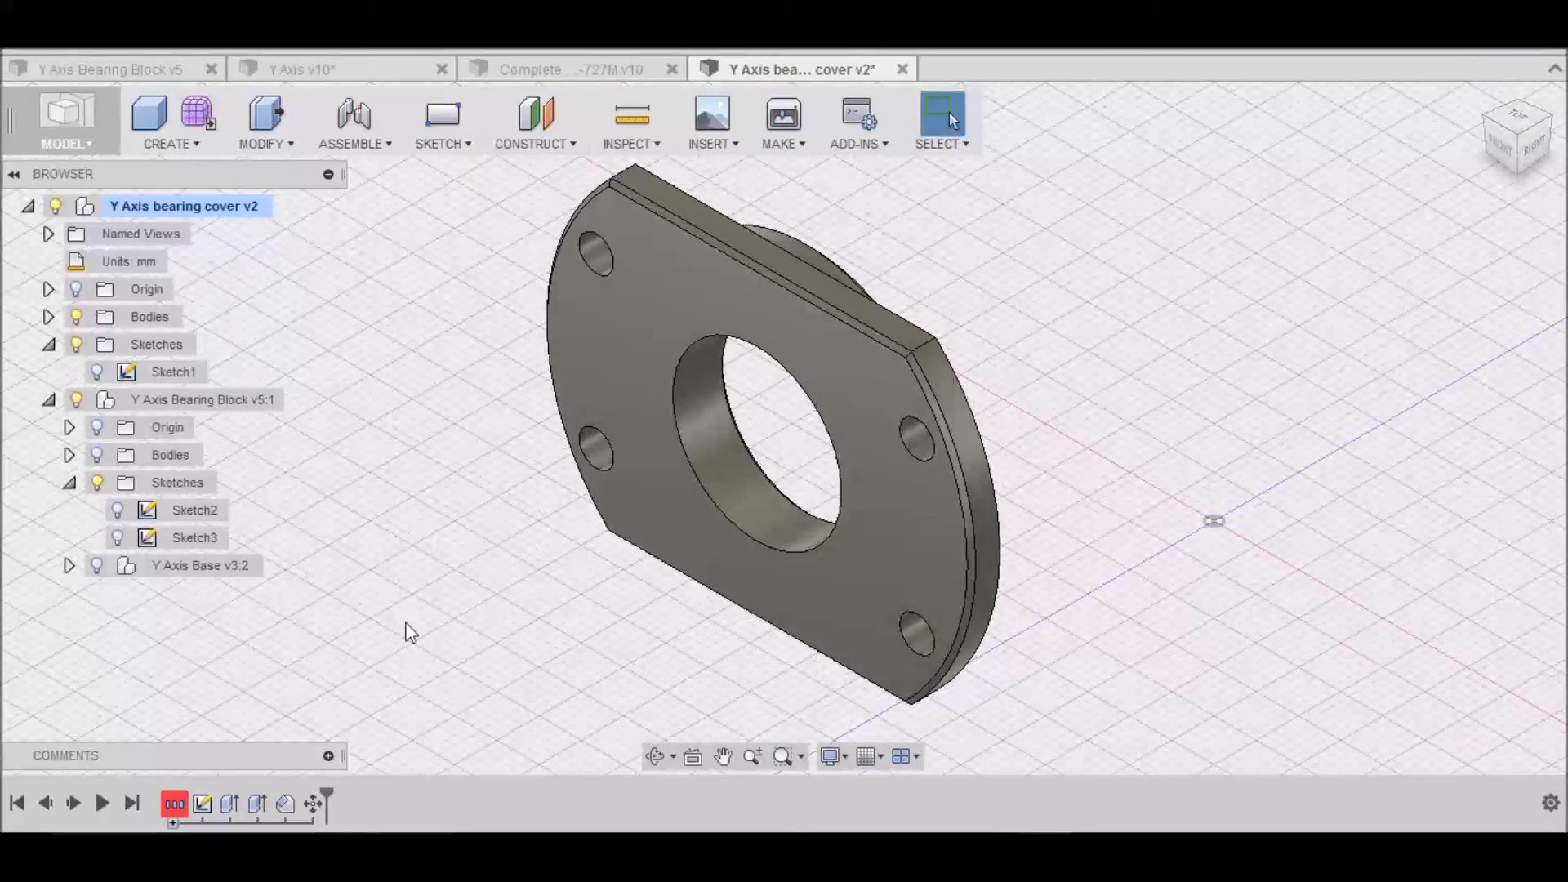
left_click(97, 454)
scroll(517, 553, "down", 2)
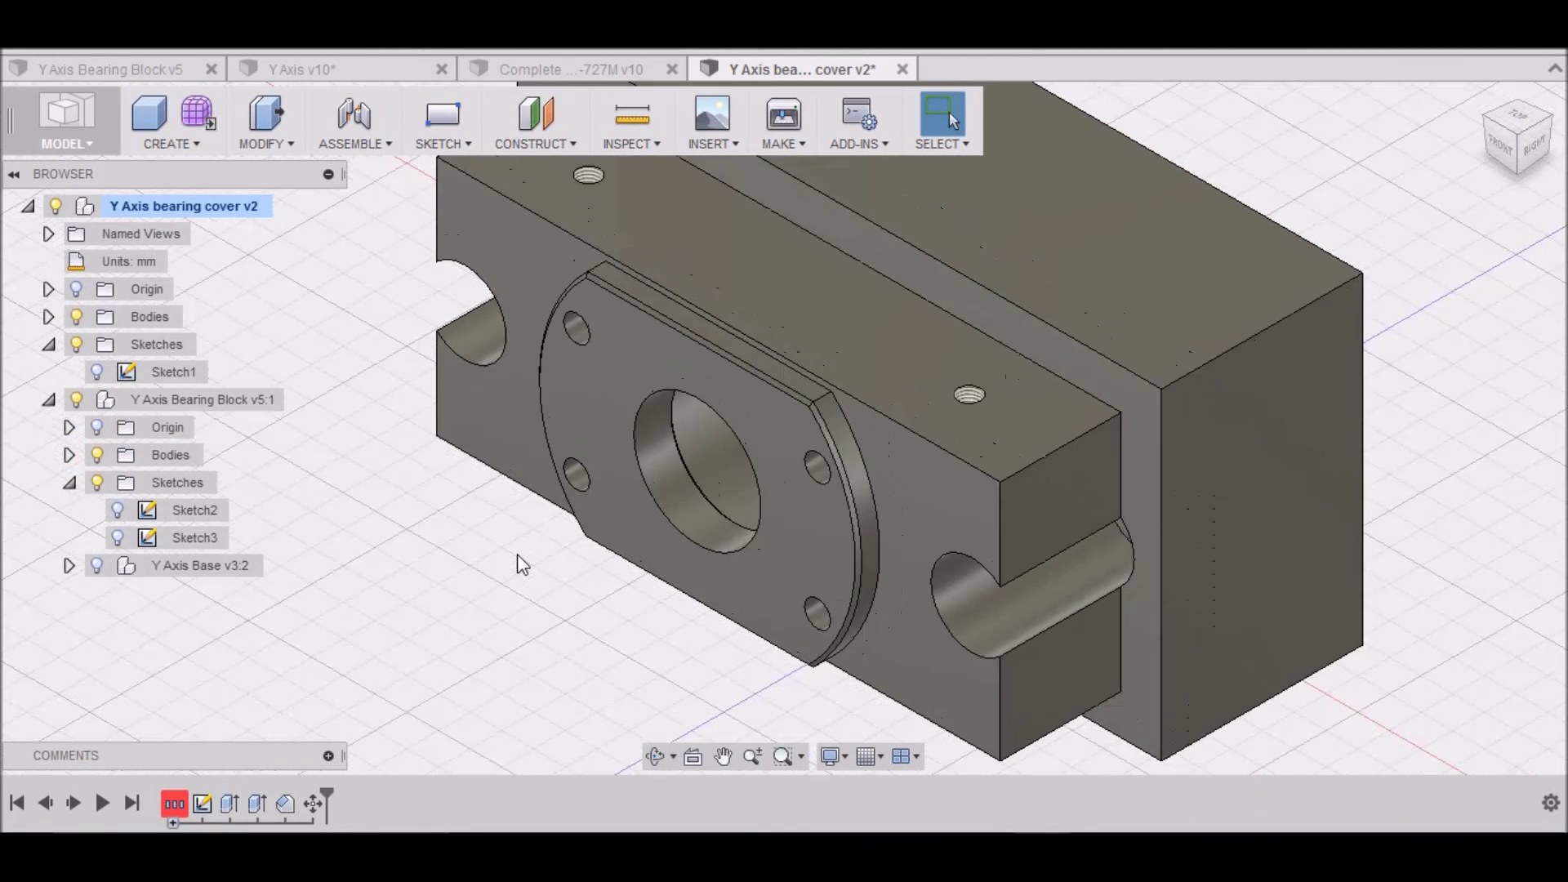
mouse_move(782, 428)
middle_mouse_down("shift")
mouse_move(686, 392)
mouse_move(980, 523)
middle_mouse_up("shift")
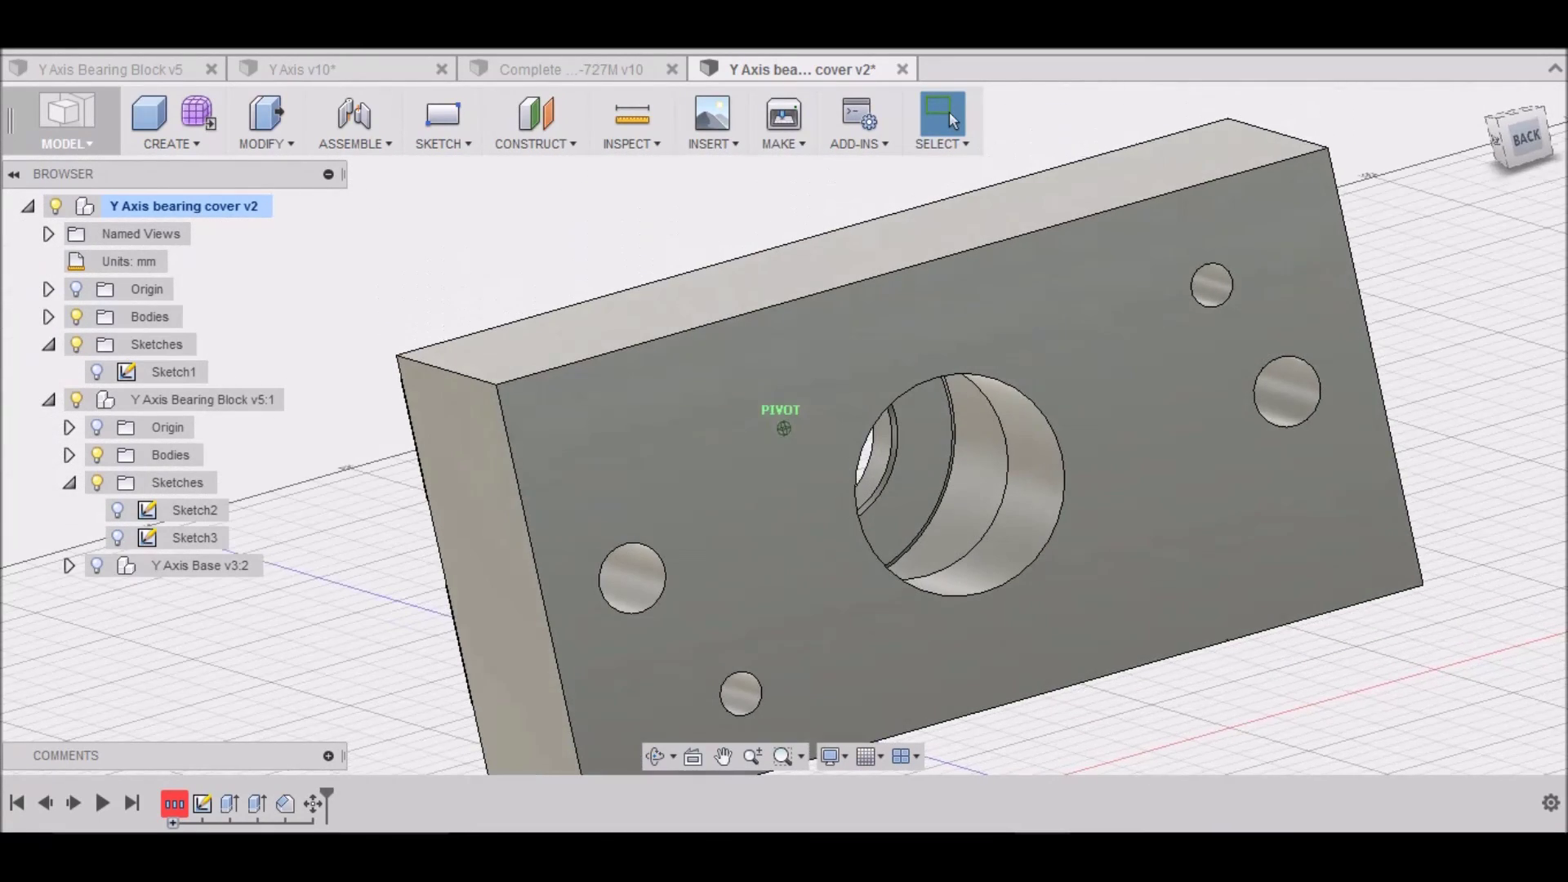
scroll(912, 526, "up", 3)
scroll(912, 530, "up", 4)
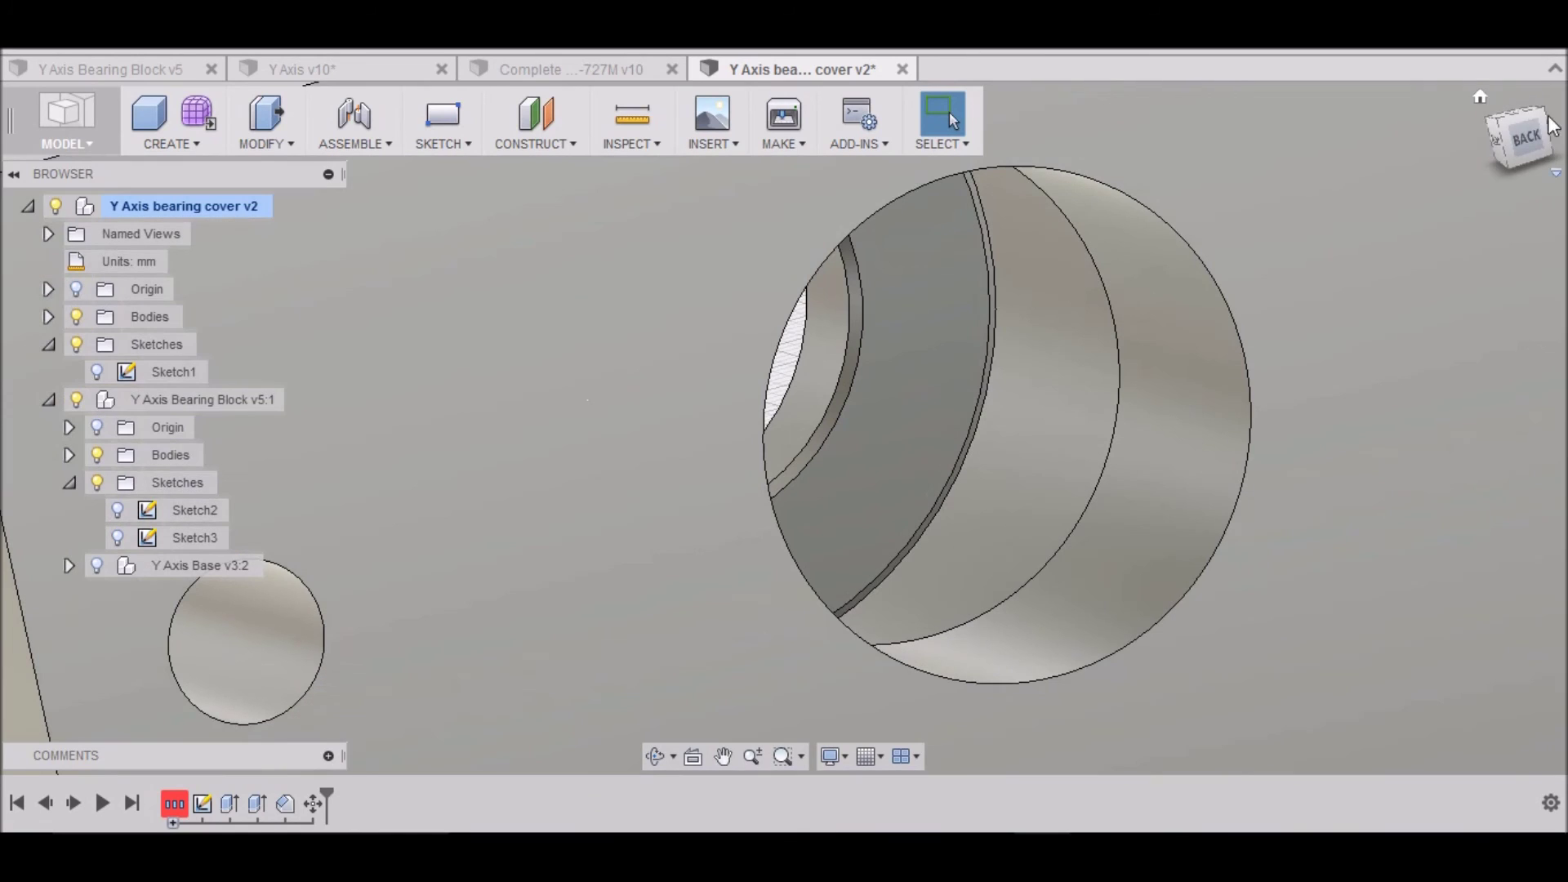
left_click(1479, 97)
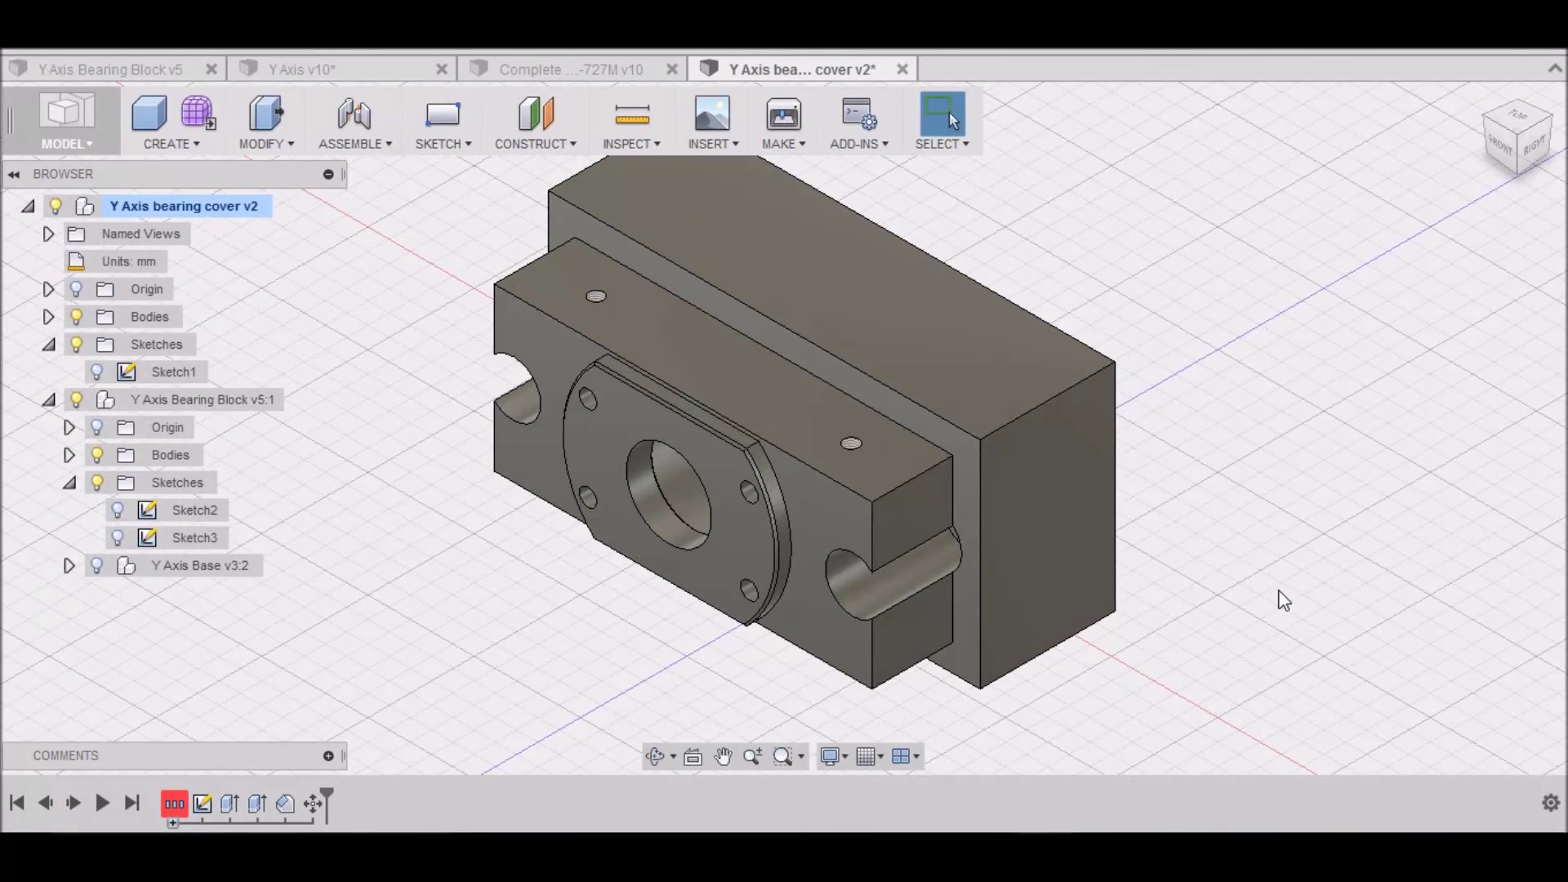